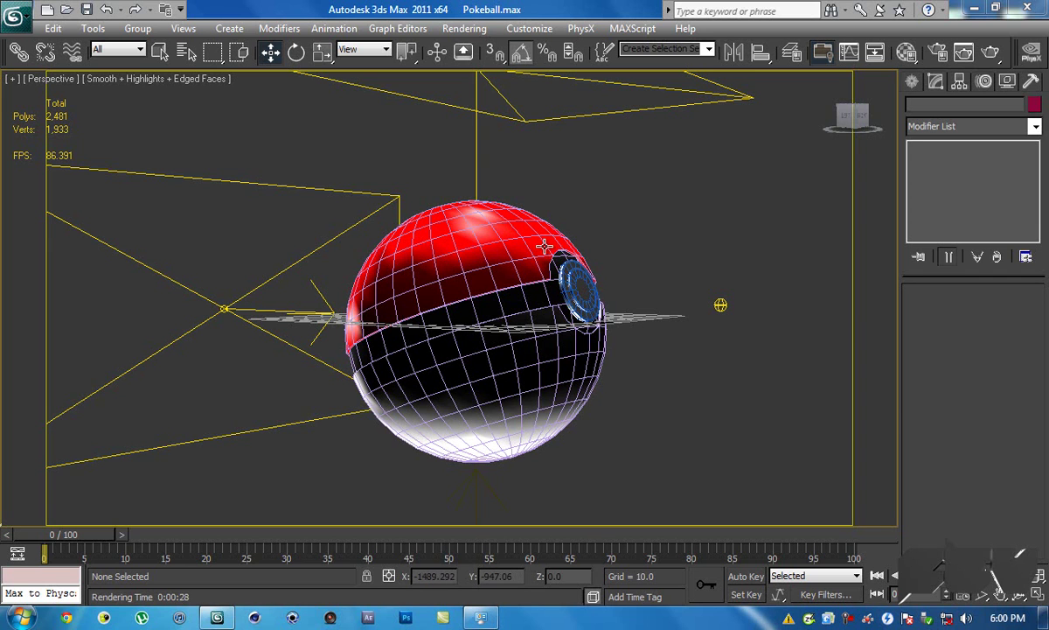
pyautogui.moveTo(558, 241); pyautogui.dragTo(628, 256, button='middle')
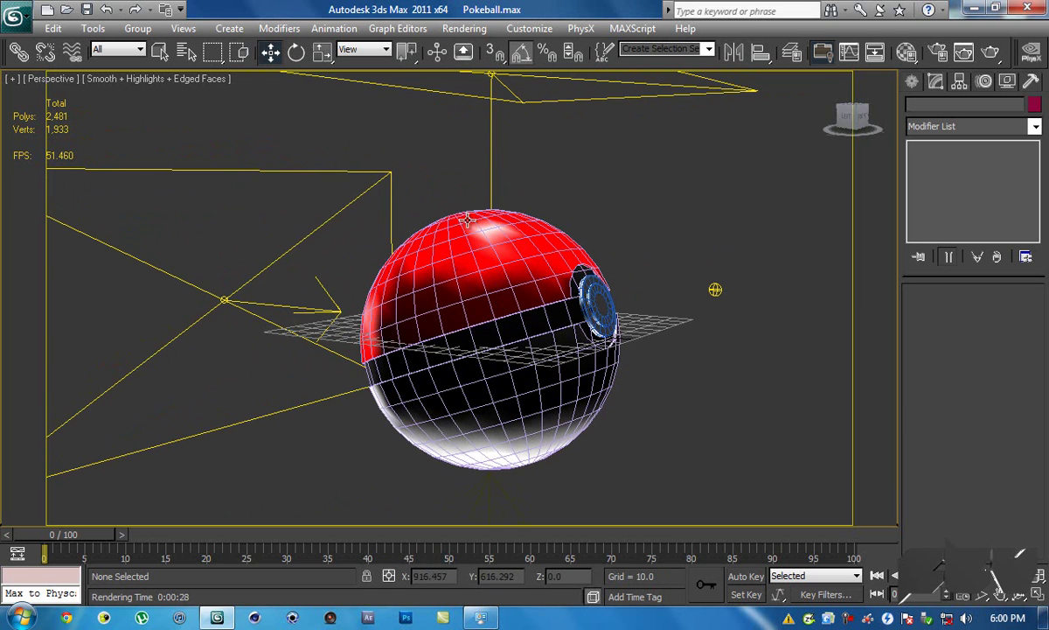
pyautogui.moveTo(473, 234); pyautogui.dragTo(492, 235, button='middle')
pyautogui.keyDown('alt'); pyautogui.moveTo(578, 231); pyautogui.dragTo(521, 219, button='middle'); pyautogui.keyUp('alt')
pyautogui.click(784, 570)
pyautogui.keyDown('alt'); pyautogui.moveTo(660, 352); pyautogui.dragTo(568, 309, button='middle'); pyautogui.keyUp('alt')
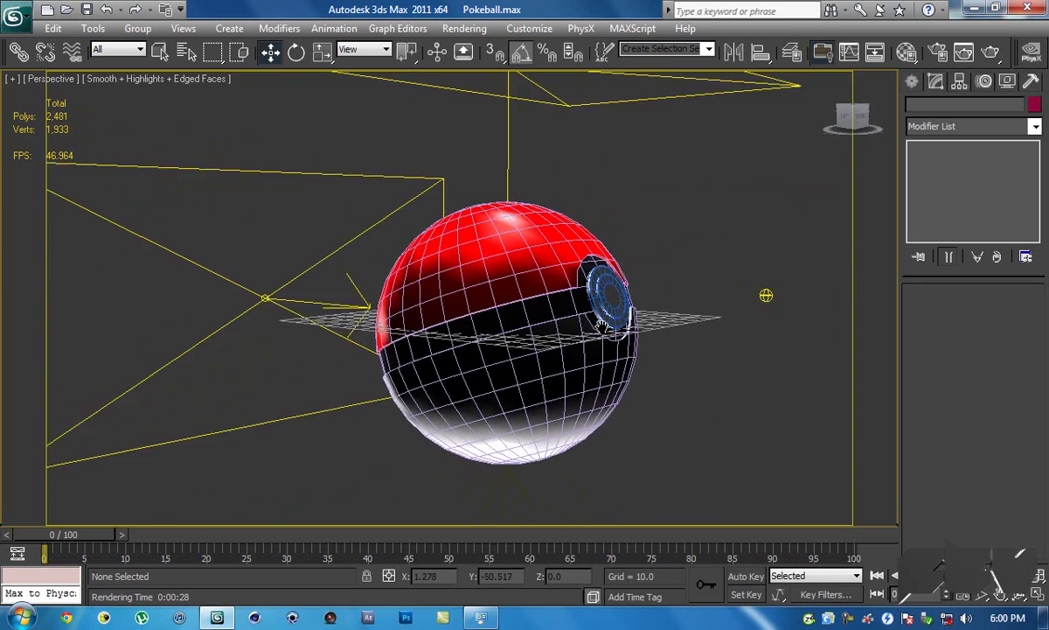
pyautogui.scroll(-3, 606, 331)
pyautogui.press('alt')
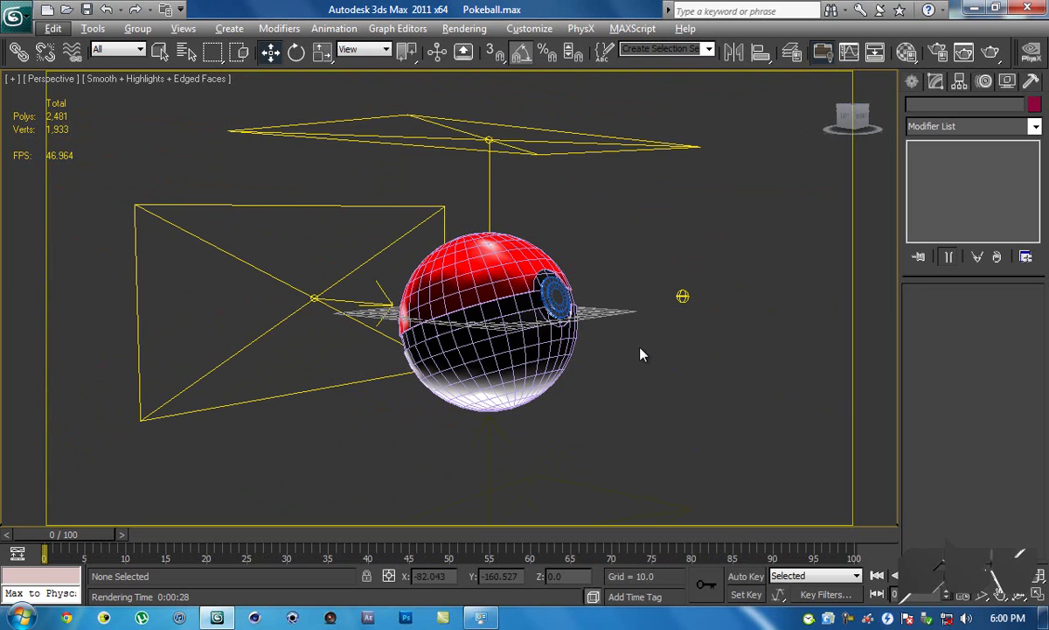
# Draw a floor plane about 1843 long and 3541 wide around the ball and lights in the Top view
pyautogui.hotkey('alt', 'w')
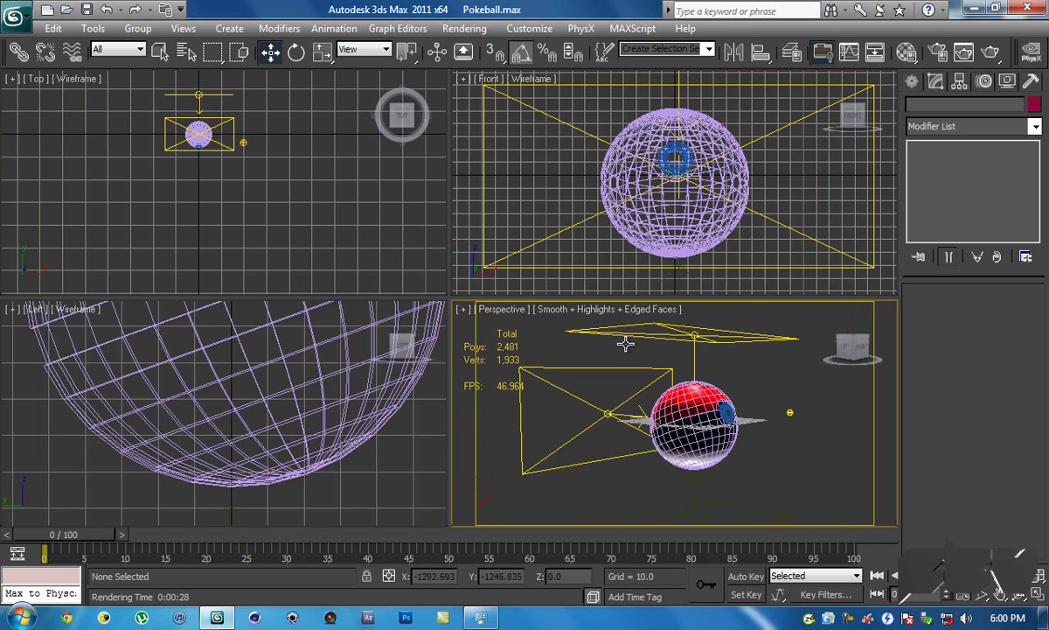
pyautogui.moveTo(294, 325); pyautogui.dragTo(270, 369, button='middle')
pyautogui.scroll(-3, 258, 184)
pyautogui.moveTo(254, 171); pyautogui.dragTo(311, 187, button='middle')
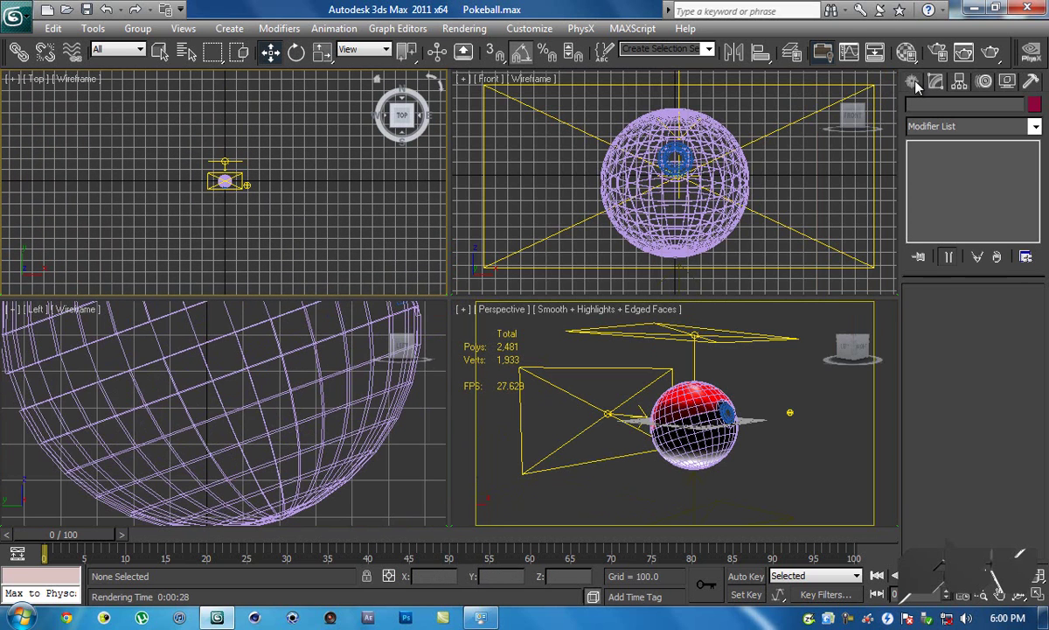
pyautogui.click(912, 82)
pyautogui.click(1005, 255)
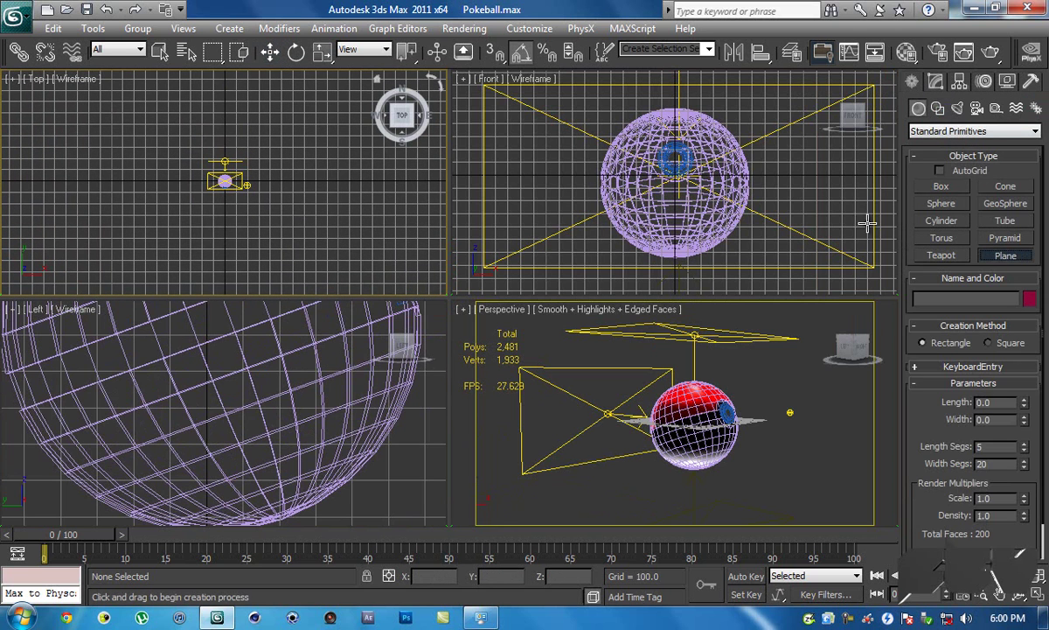
pyautogui.moveTo(44, 94); pyautogui.dragTo(452, 304)
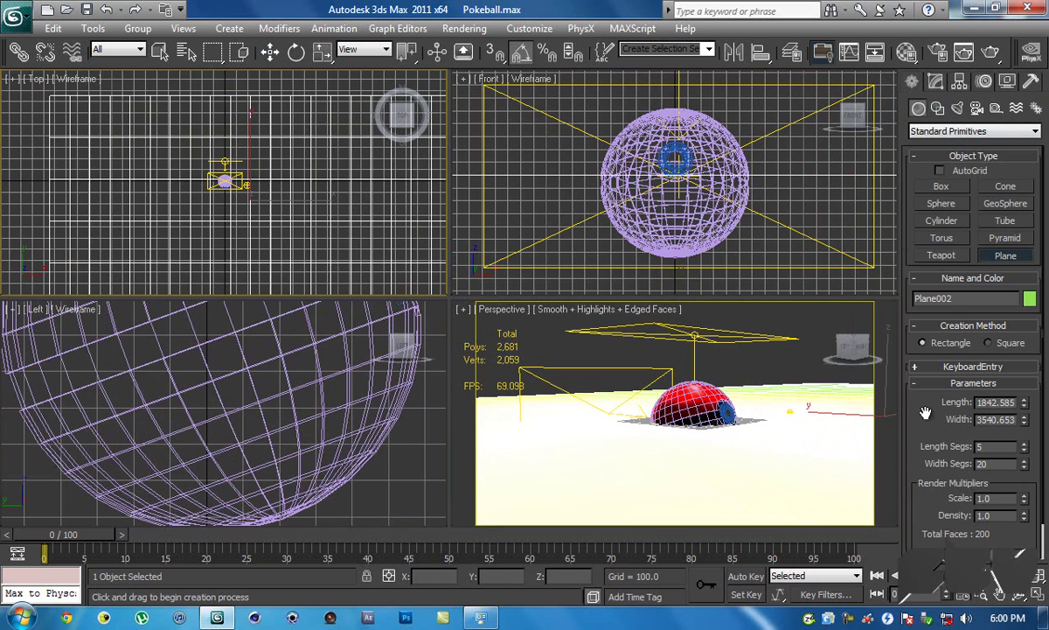
# Set the plane's width and length segments to 4 each
pyautogui.rightClick(1024, 464)
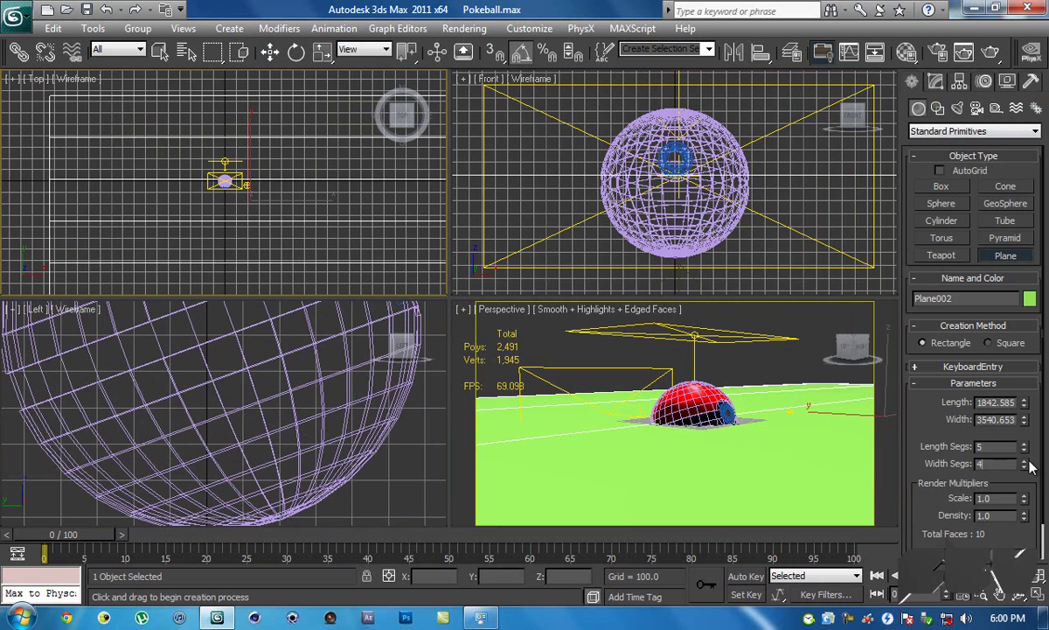
pyautogui.press('Return')
pyautogui.press('Return')
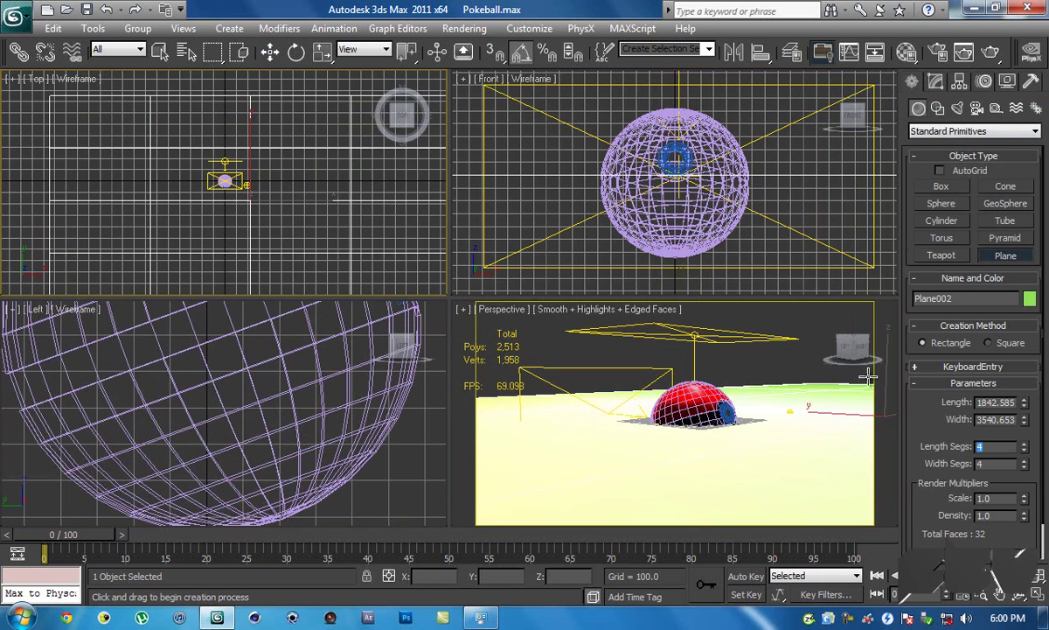
# Move the plane in the Top view to about X 2.6, Y -47.5 so it centres around the ball
pyautogui.scroll(-3, 264, 205)
pyautogui.press('w')
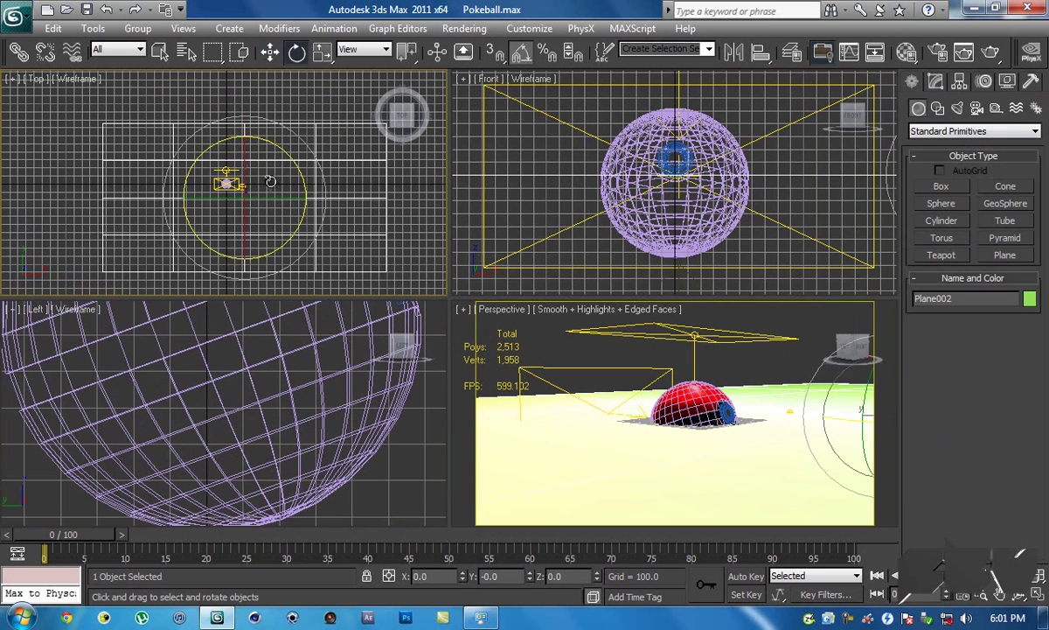
pyautogui.moveTo(263, 180); pyautogui.dragTo(252, 164)
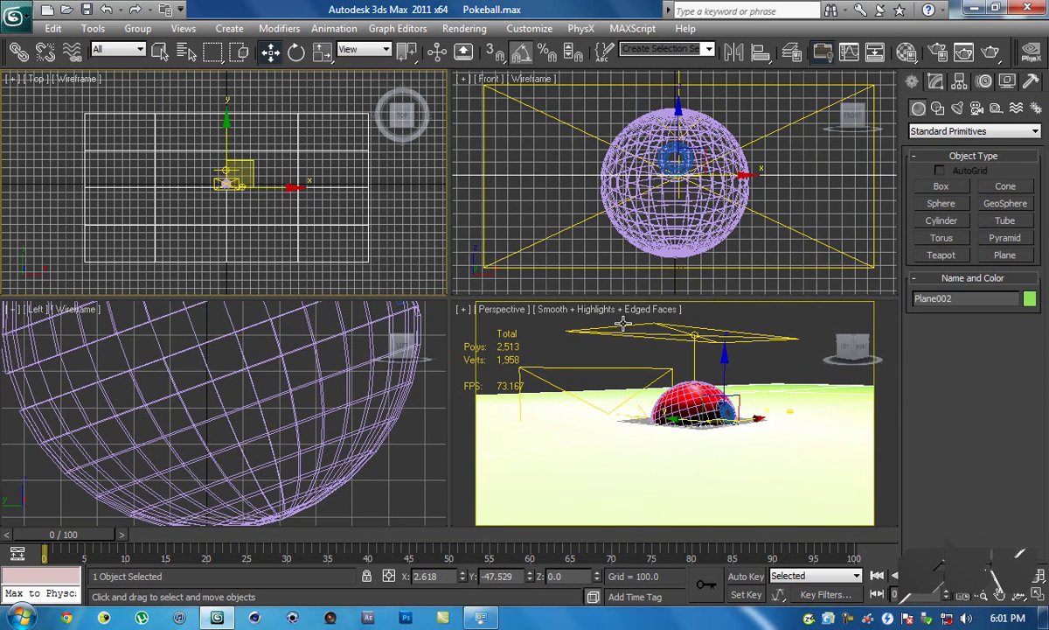
# Lower the plane in the Left view to the underside of the ball, at about Z -64
pyautogui.scroll(-5, 269, 379)
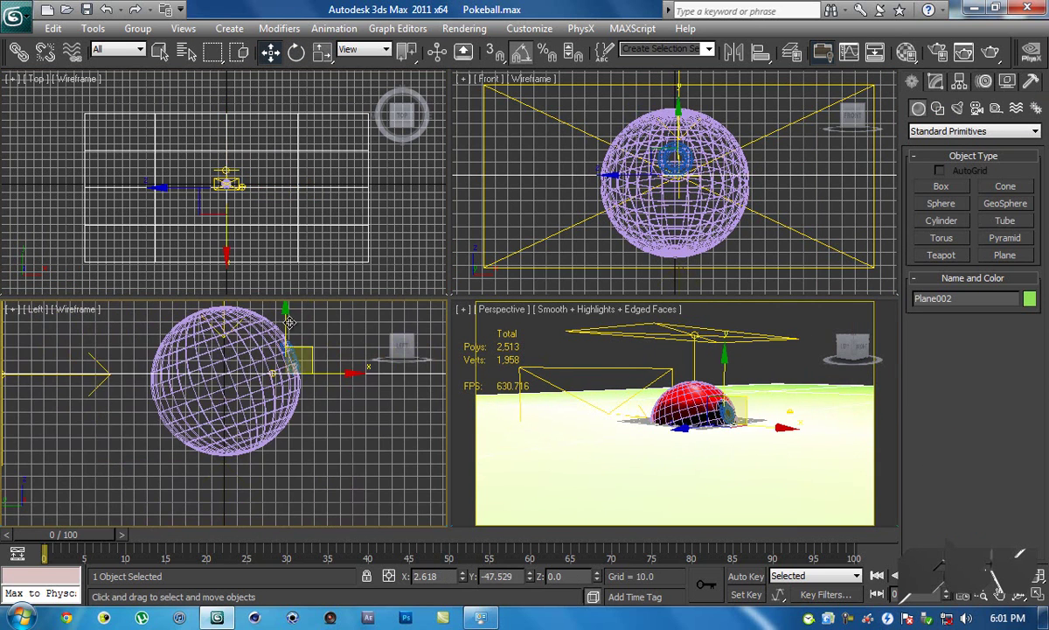
pyautogui.moveTo(284, 339); pyautogui.dragTo(286, 396)
pyautogui.scroll(5, 288, 395)
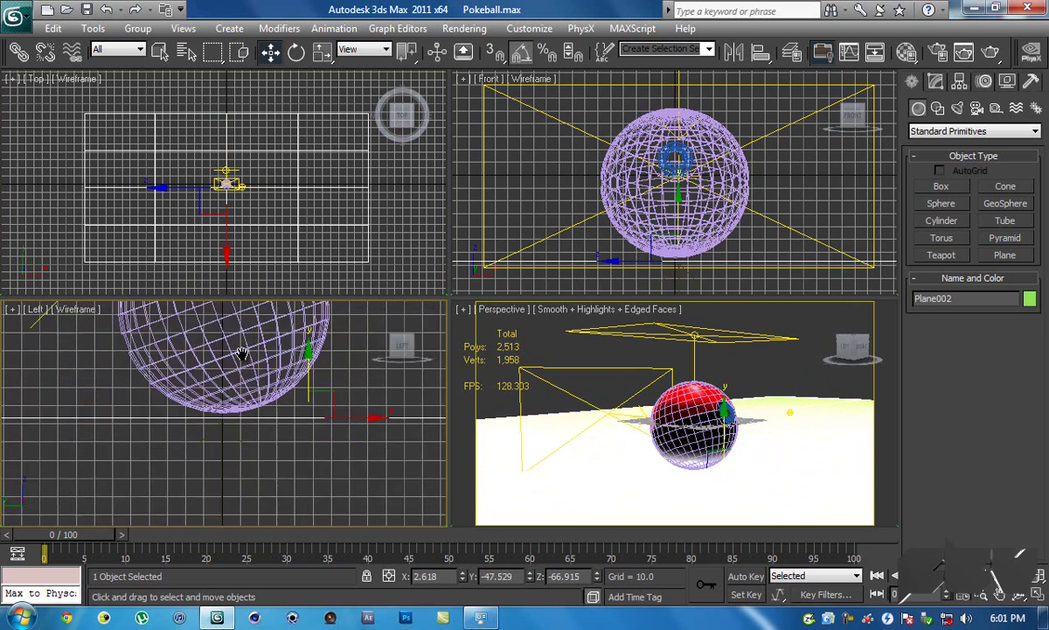
pyautogui.scroll(2, 306, 371)
pyautogui.moveTo(335, 385); pyautogui.dragTo(335, 378)
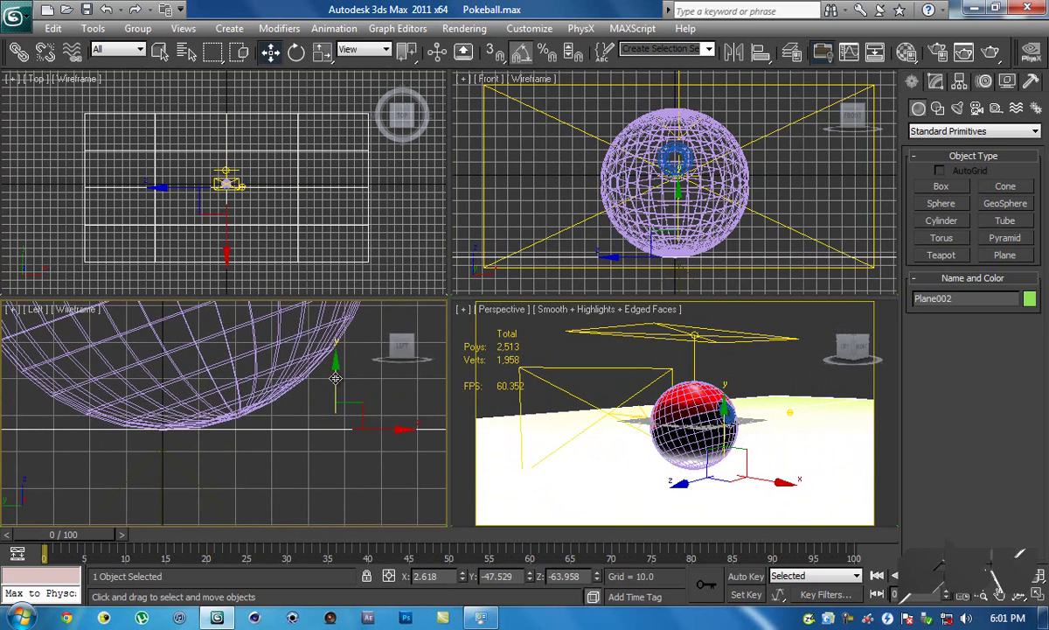
# Maximize the Perspective view and apply a Bend modifier to the plane
pyautogui.moveTo(673, 381); pyautogui.dragTo(679, 366, button='middle')
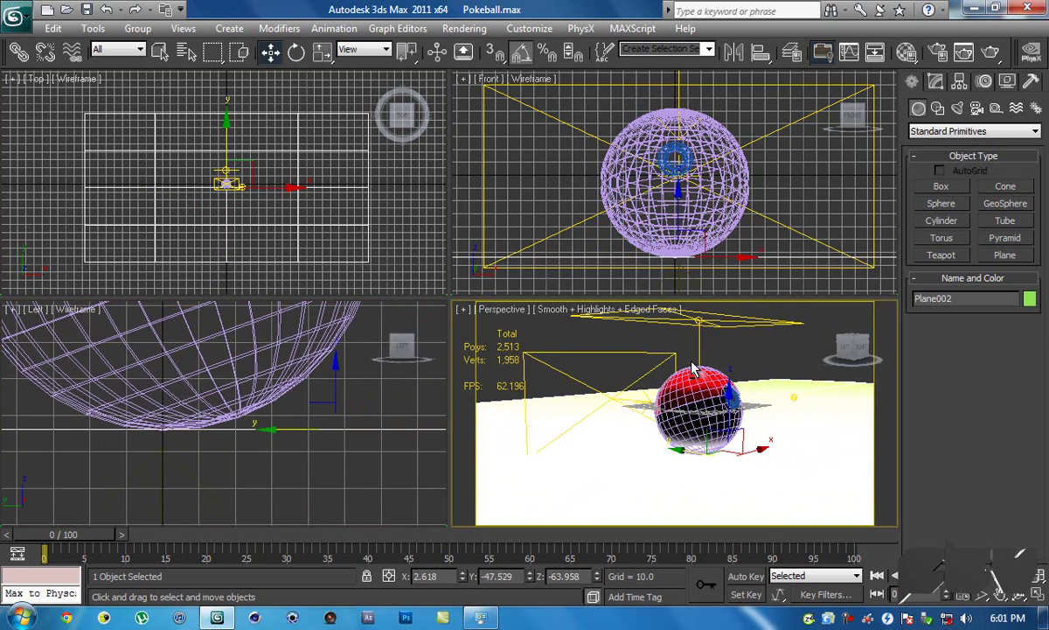
pyautogui.hotkey('alt', 'w')
pyautogui.keyDown('alt'); pyautogui.moveTo(335, 192); pyautogui.dragTo(476, 203, button='middle'); pyautogui.keyUp('alt')
pyautogui.click(937, 81)
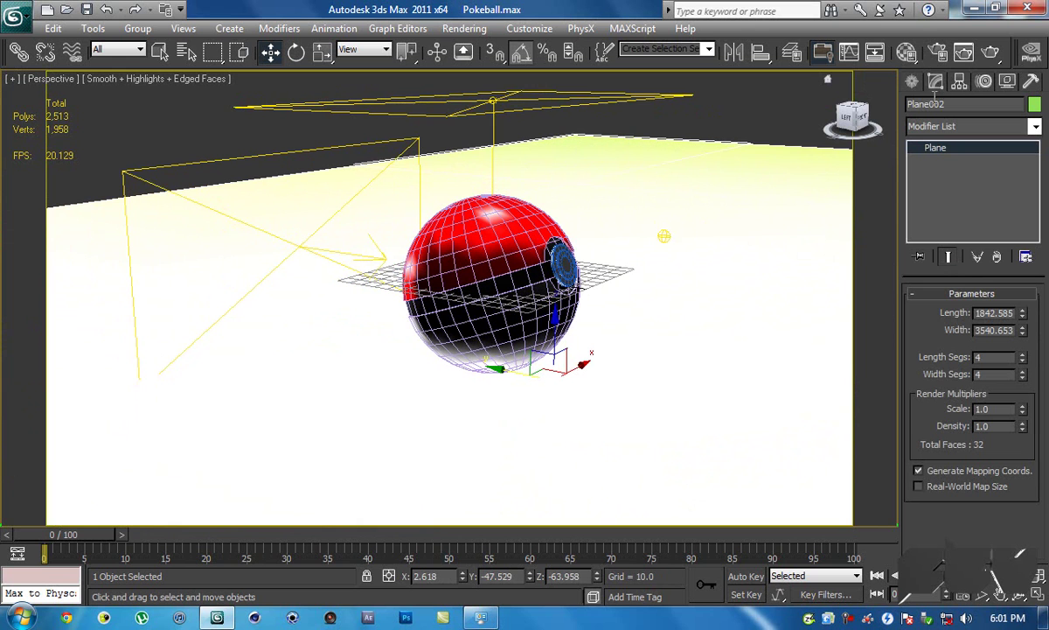
pyautogui.click(942, 126)
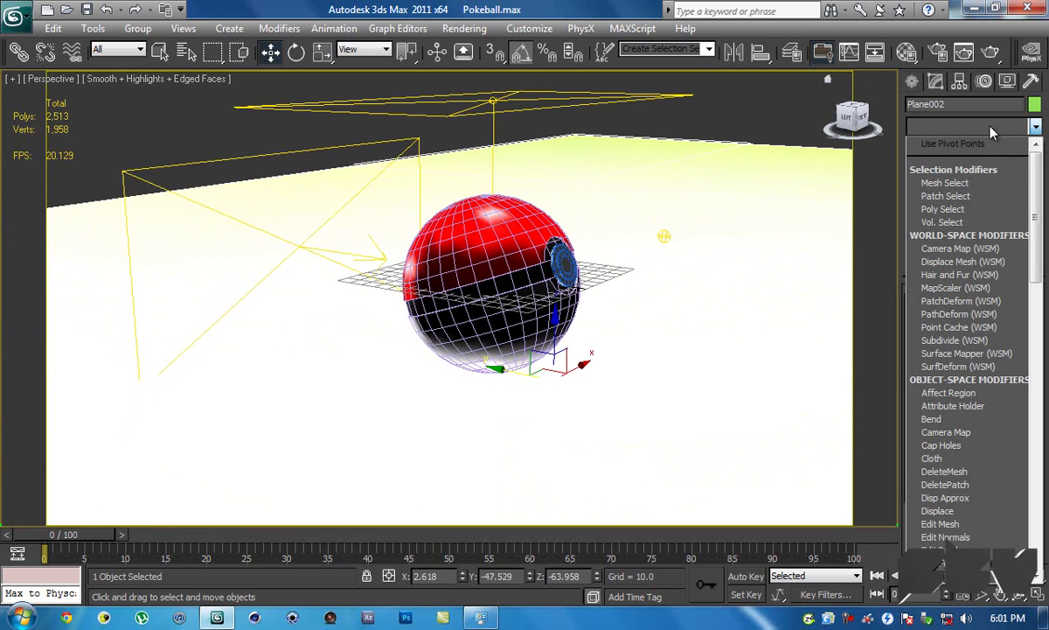
pyautogui.moveTo(1038, 178); pyautogui.dragTo(1037, 236)
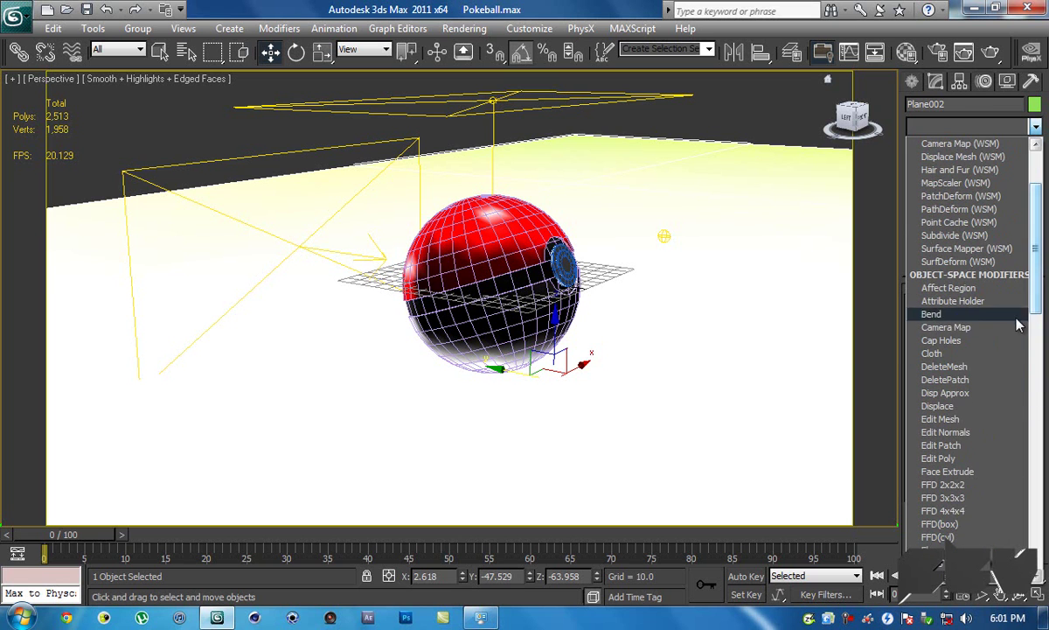
pyautogui.click(932, 313)
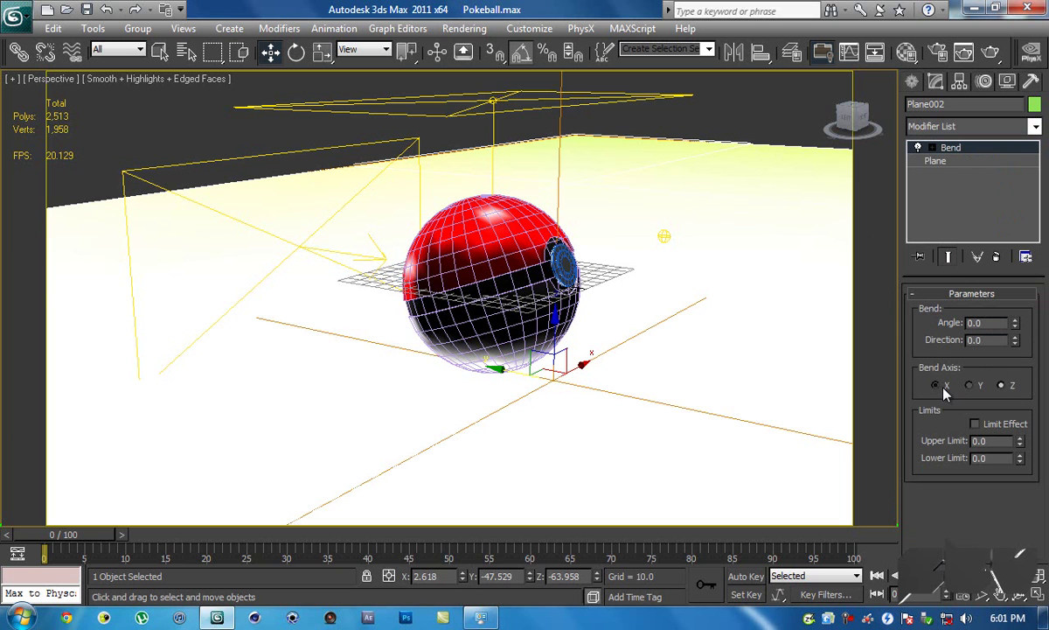
# Bend the plane along the X axis with an angle of -112.5
pyautogui.moveTo(1015, 323); pyautogui.dragTo(1027, 480)
pyautogui.scroll(-4, 660, 244)
pyautogui.scroll(-4, 655, 244)
pyautogui.keyDown('alt'); pyautogui.moveTo(655, 244); pyautogui.dragTo(549, 245, button='middle'); pyautogui.keyUp('alt')
pyautogui.scroll(-2, 549, 245)
pyautogui.moveTo(1017, 326); pyautogui.dragTo(1021, 365)
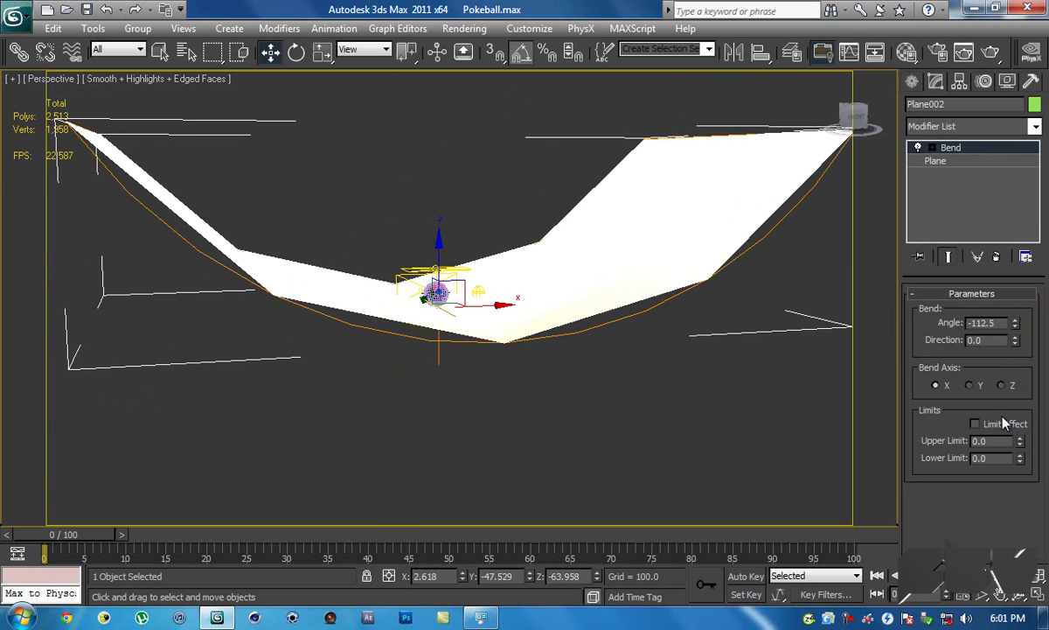
# Enable Limit Effect on the Bend and raise its upper limit to about 1530 so only one side curves upward
pyautogui.click(975, 424)
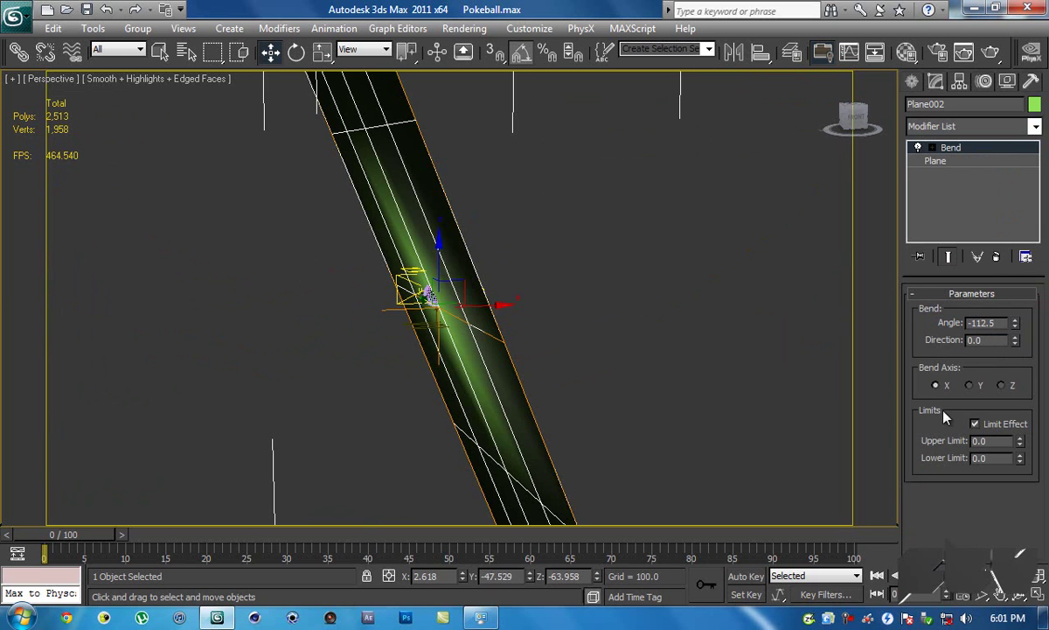
pyautogui.moveTo(1020, 444); pyautogui.dragTo(1018, 420)
pyautogui.moveTo(1014, 341); pyautogui.dragTo(1015, 11)
pyautogui.moveTo(1020, 440); pyautogui.dragTo(1020, 387)
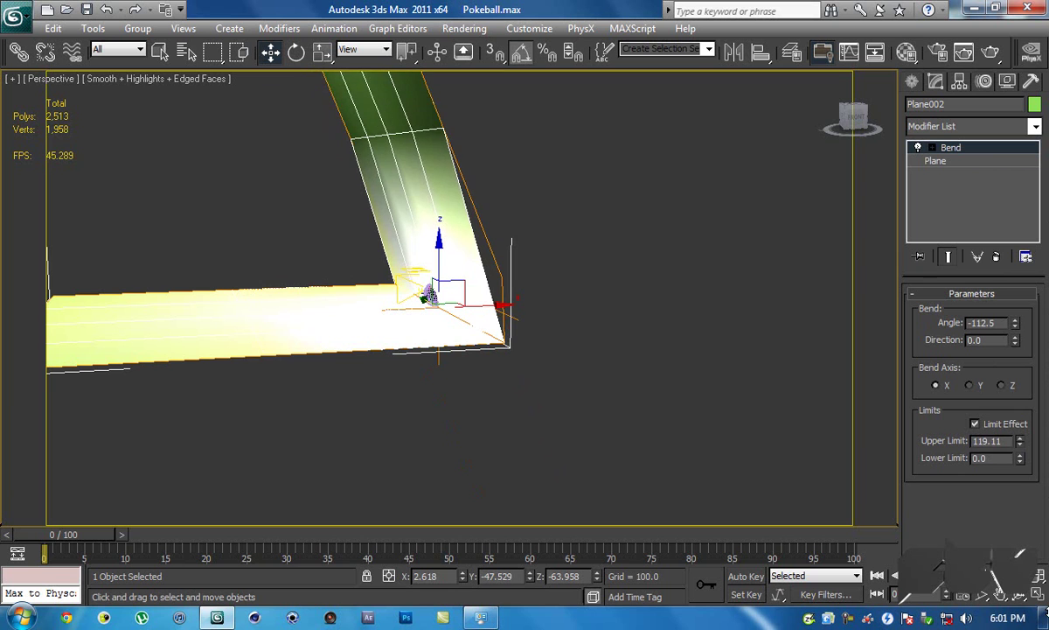
pyautogui.keyDown('ctrl'); pyautogui.moveTo(1046, 610); pyautogui.dragTo(1031, 341); pyautogui.keyUp('ctrl')
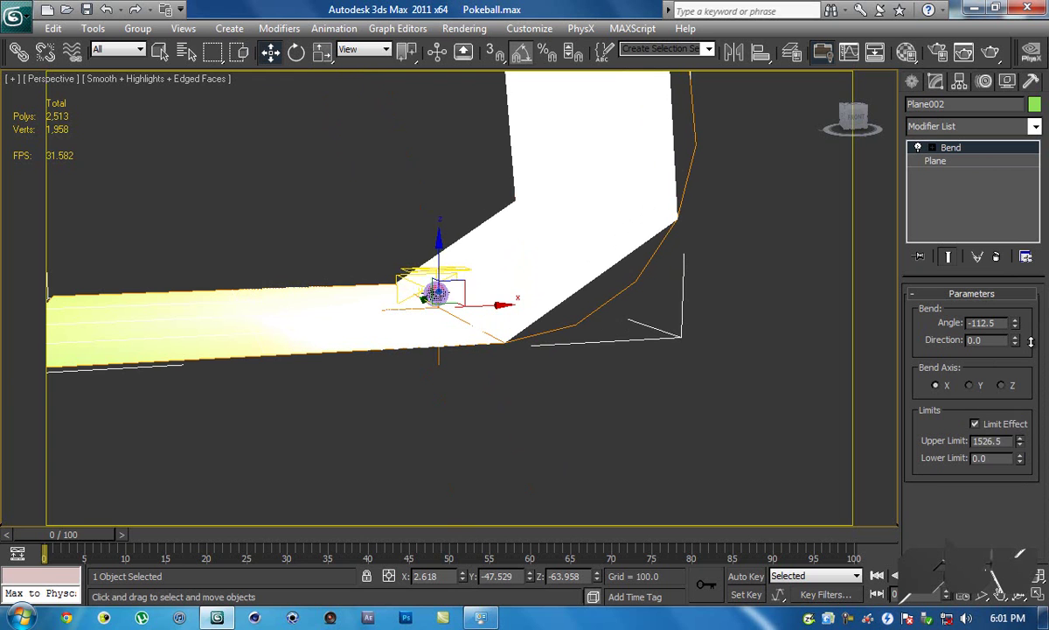
pyautogui.moveTo(732, 177)
pyautogui.keyDown('alt'); pyautogui.mouseDown(button='middle')
pyautogui.moveTo(646, 173)
pyautogui.moveTo(722, 180)
pyautogui.mouseUp(button='middle'); pyautogui.keyUp('alt')
pyautogui.scroll(3, 721, 181)
pyautogui.keyDown('alt'); pyautogui.moveTo(429, 365); pyautogui.dragTo(564, 104, button='middle'); pyautogui.keyUp('alt')
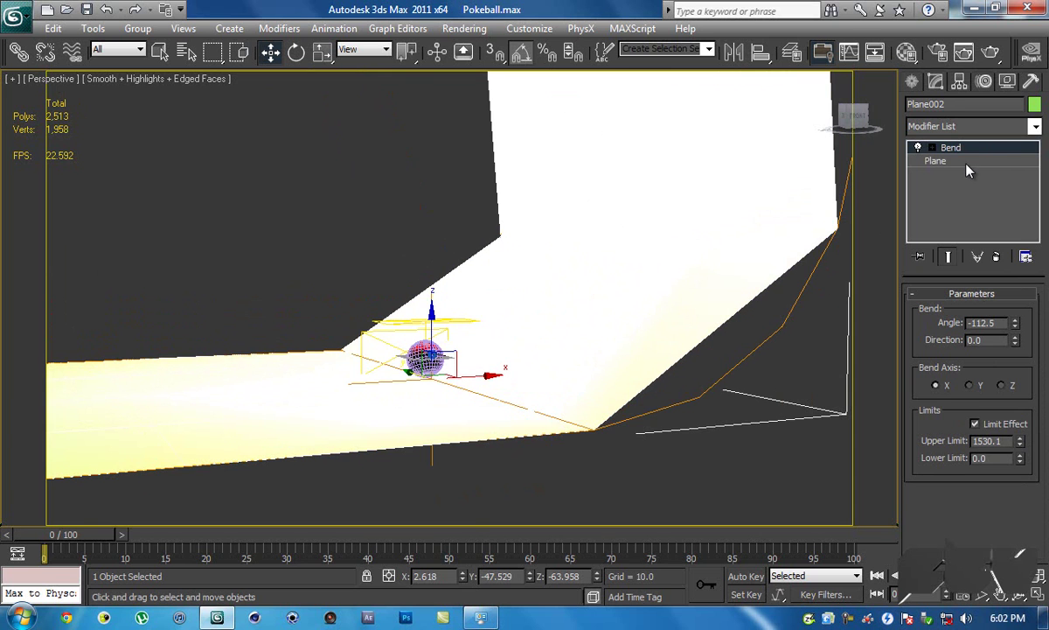
# Set the base plane's width segments to 20 and return to the Bend modifier level
pyautogui.click(934, 162)
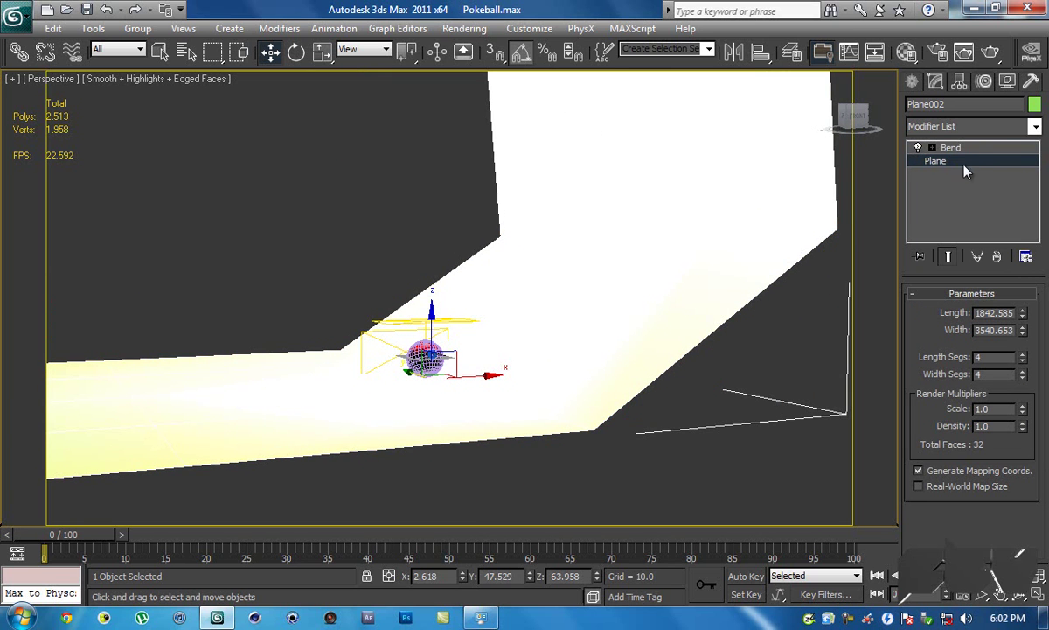
pyautogui.write('20')
pyautogui.press('Return')
pyautogui.keyDown('alt'); pyautogui.moveTo(617, 242); pyautogui.dragTo(682, 263, button='middle'); pyautogui.keyUp('alt')
pyautogui.click(951, 147)
# Scale the bent plane along its Y axis to about 284 percent to widen the backdrop
pyautogui.keyDown('alt'); pyautogui.moveTo(686, 206); pyautogui.dragTo(732, 194, button='middle'); pyautogui.keyUp('alt')
pyautogui.scroll(2, 731, 197)
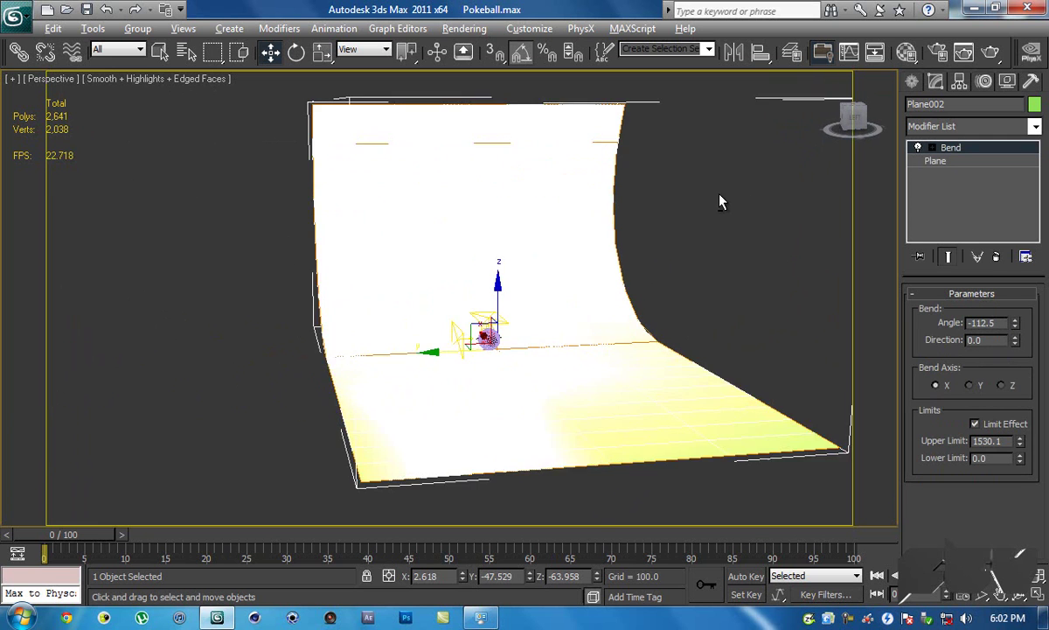
pyautogui.scroll(1, 731, 199)
pyautogui.press('r')
pyautogui.scroll(3, 512, 308)
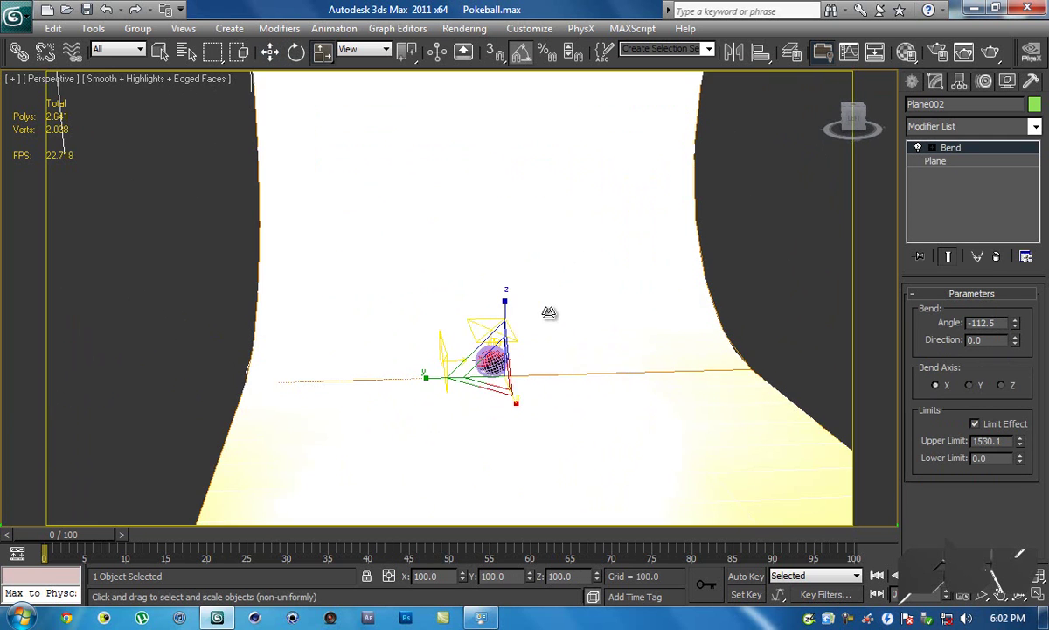
pyautogui.moveTo(426, 378); pyautogui.dragTo(319, 379)
# Rotate the backdrop 90 degrees about the Z axis so its curved wall stands behind the ball
pyautogui.moveTo(445, 338); pyautogui.dragTo(553, 278, button='middle')
pyautogui.scroll(-5, 453, 307)
pyautogui.scroll(5, 499, 307)
pyautogui.scroll(5, 552, 278)
pyautogui.keyDown('alt'); pyautogui.moveTo(634, 303); pyautogui.dragTo(513, 311, button='middle'); pyautogui.keyUp('alt')
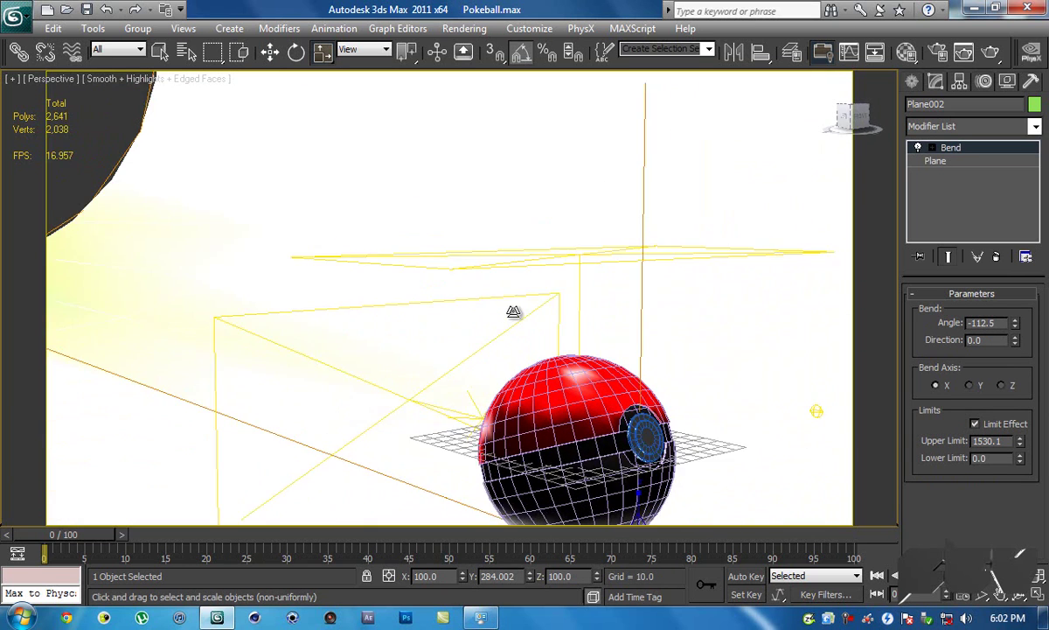
pyautogui.scroll(-8, 513, 312)
pyautogui.scroll(-2, 500, 305)
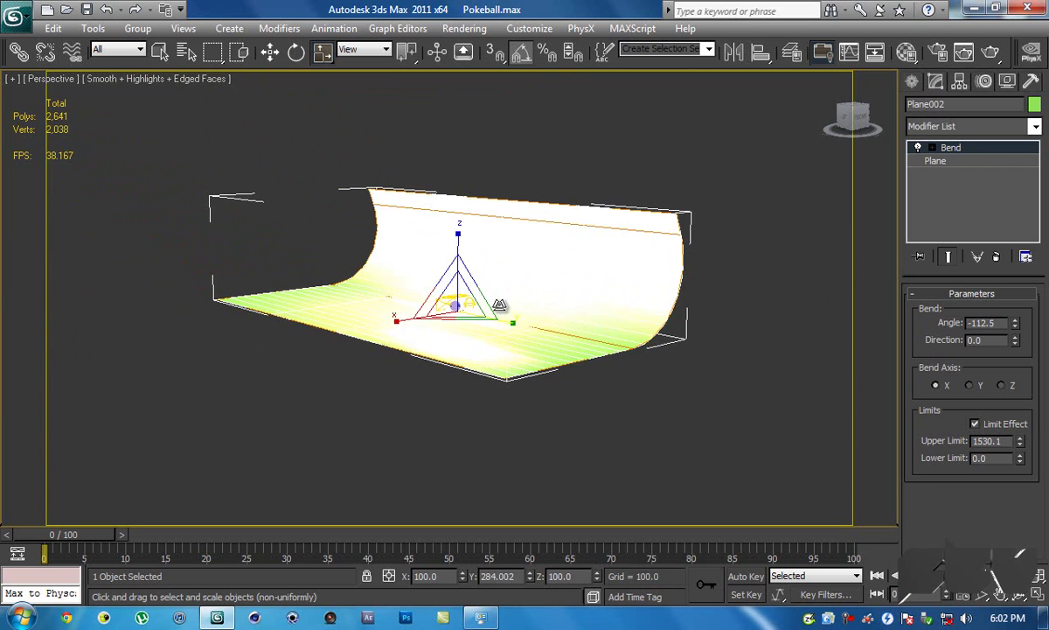
pyautogui.press('e')
pyautogui.moveTo(461, 382); pyautogui.dragTo(517, 351)
pyautogui.moveTo(429, 337); pyautogui.dragTo(212, 283)
# Assign a fresh VRayMtl to the 07 - Default material slot and name the material Stage
pyautogui.keyDown('alt'); pyautogui.moveTo(211, 282); pyautogui.dragTo(234, 282, button='middle'); pyautogui.keyUp('alt')
pyautogui.scroll(5, 484, 330)
pyautogui.moveTo(484, 331); pyautogui.dragTo(558, 314, button='middle')
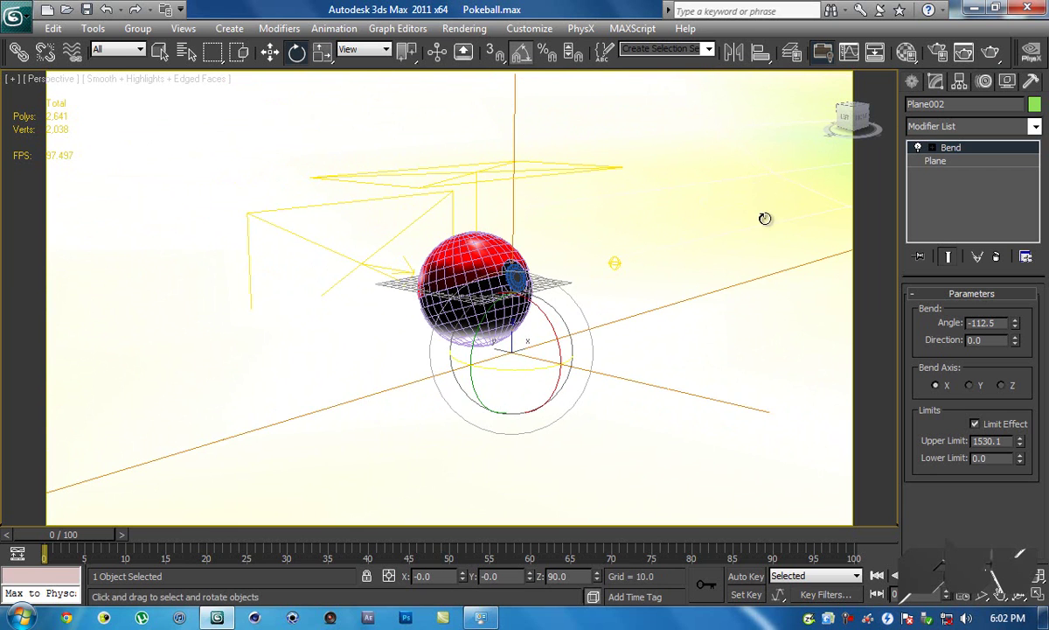
pyautogui.press('m')
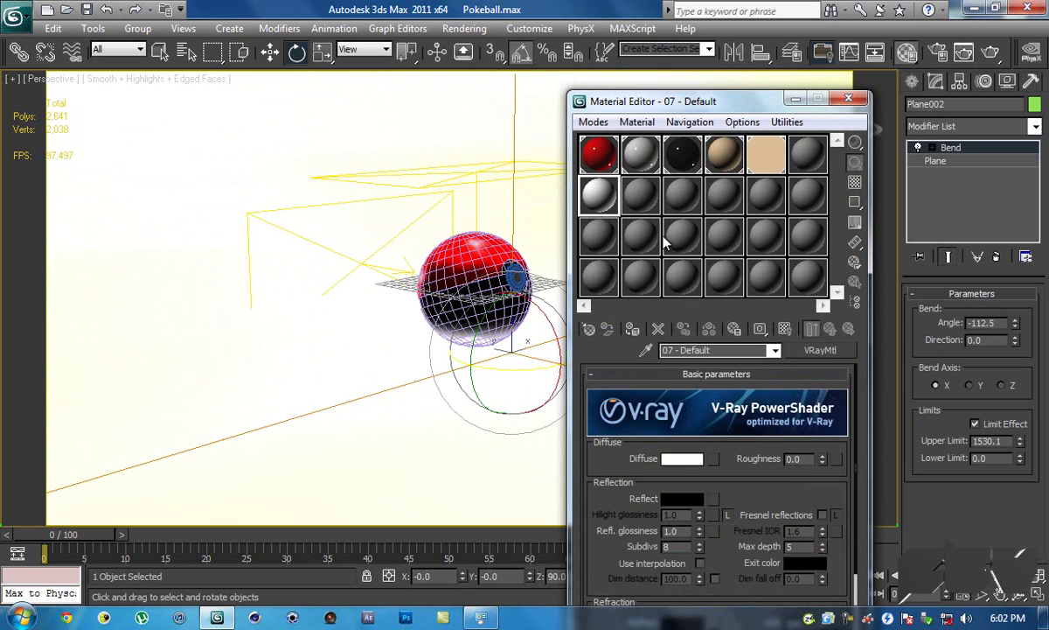
pyautogui.click(815, 352)
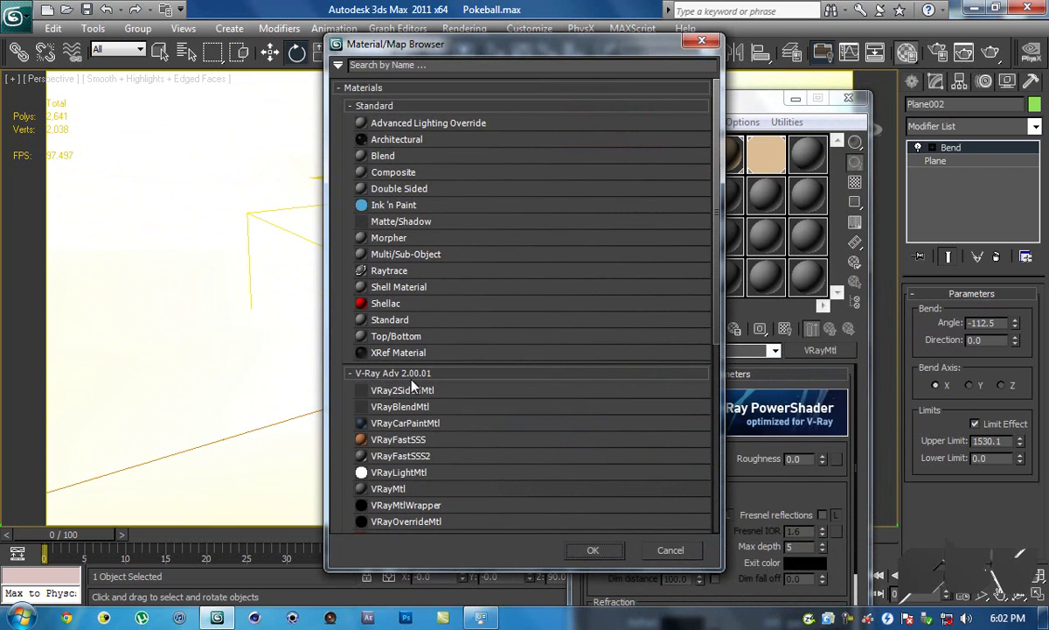
pyautogui.doubleClick(387, 488)
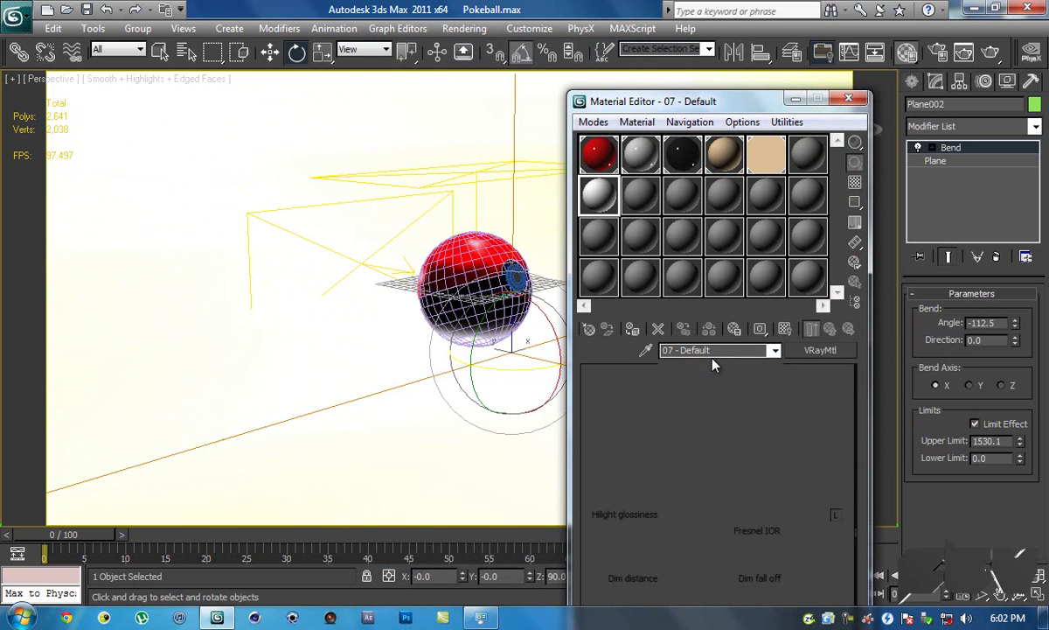
pyautogui.write('Stage')
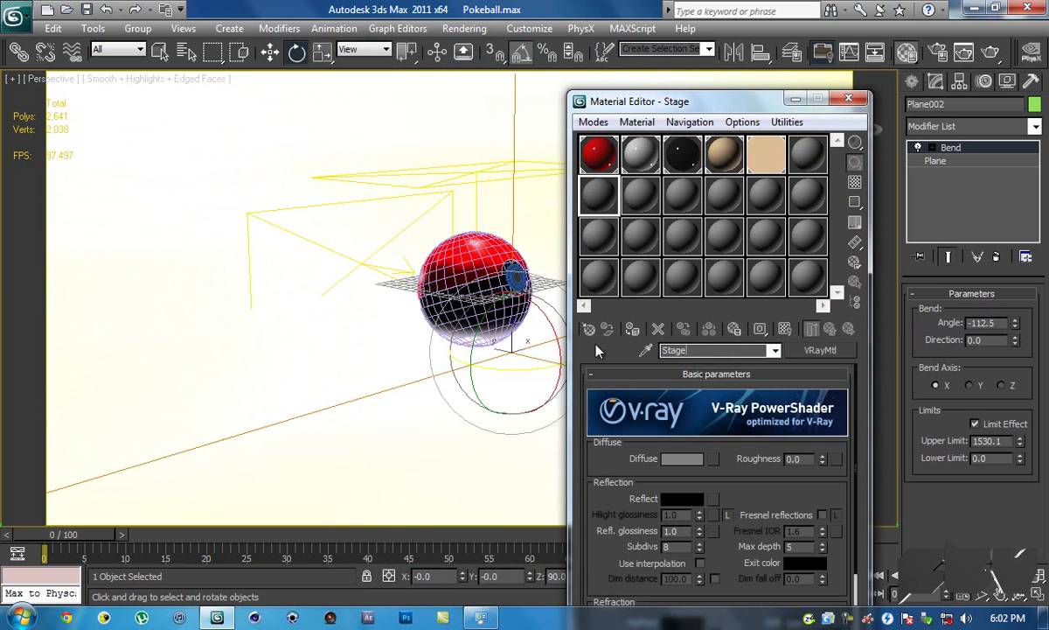
# Set the Stage material's diffuse colour to white and close the material editor
pyautogui.click(689, 464)
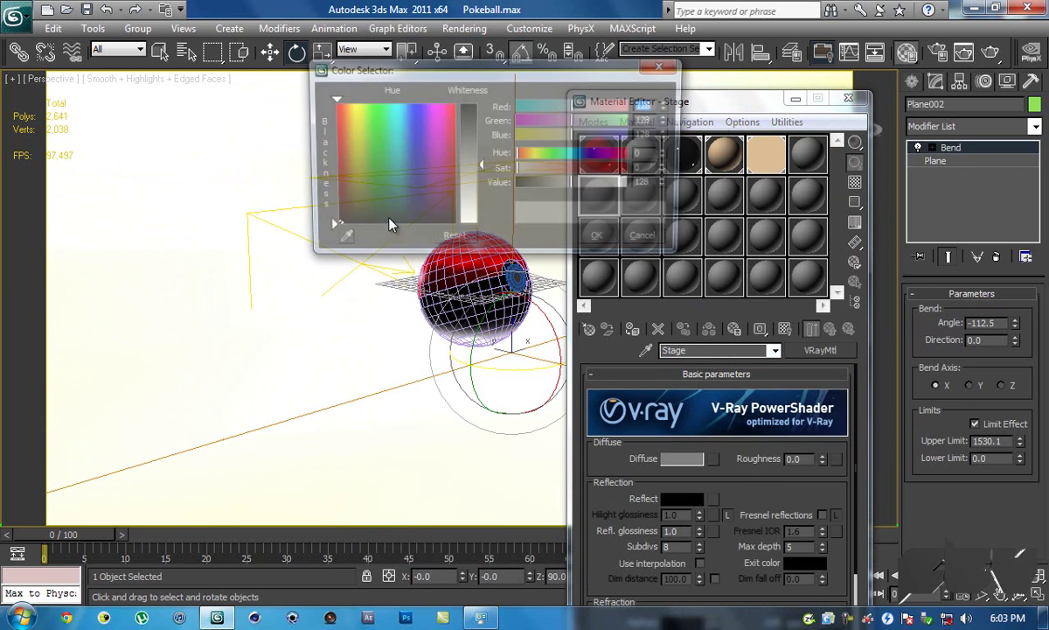
pyautogui.moveTo(467, 175); pyautogui.dragTo(469, 227)
pyautogui.click(600, 241)
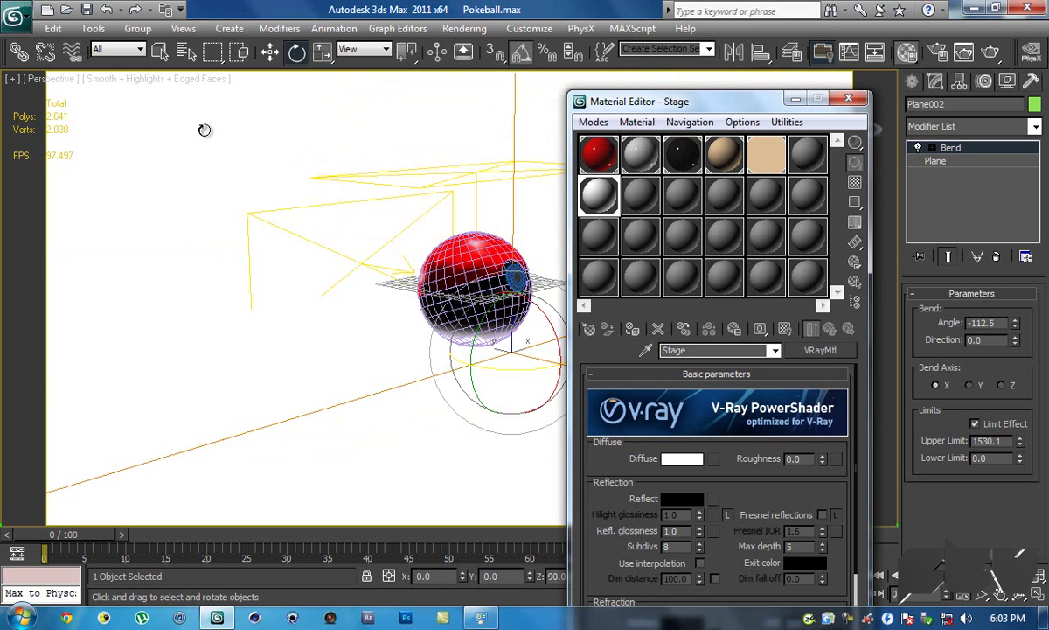
pyautogui.click(854, 99)
pyautogui.moveTo(771, 143); pyautogui.dragTo(775, 156, button='middle')
pyautogui.scroll(3, 760, 161)
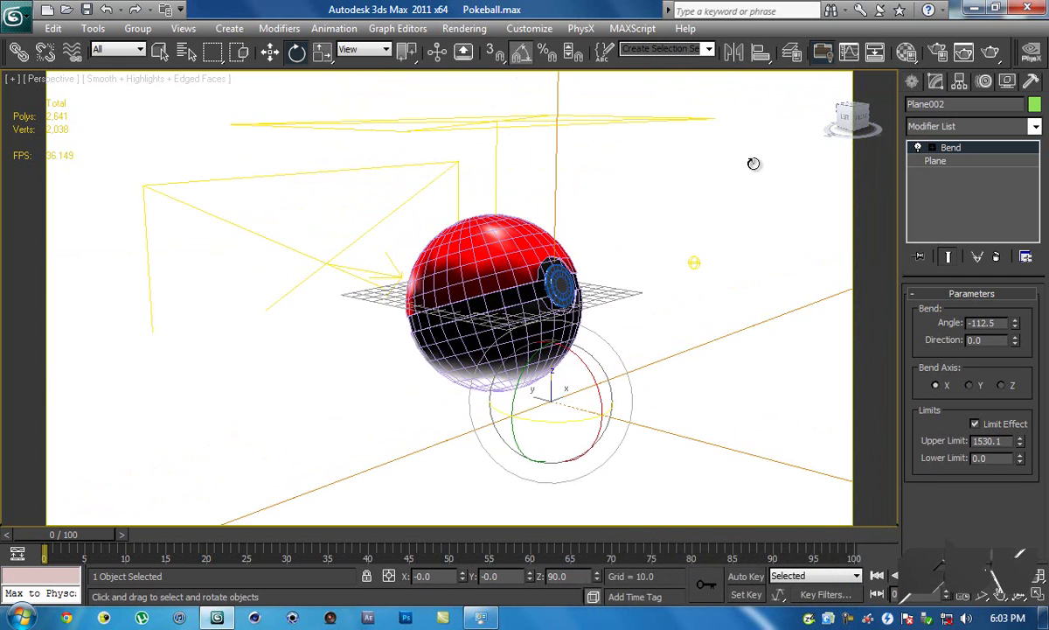
pyautogui.click(994, 53)
pyautogui.click(378, 116)
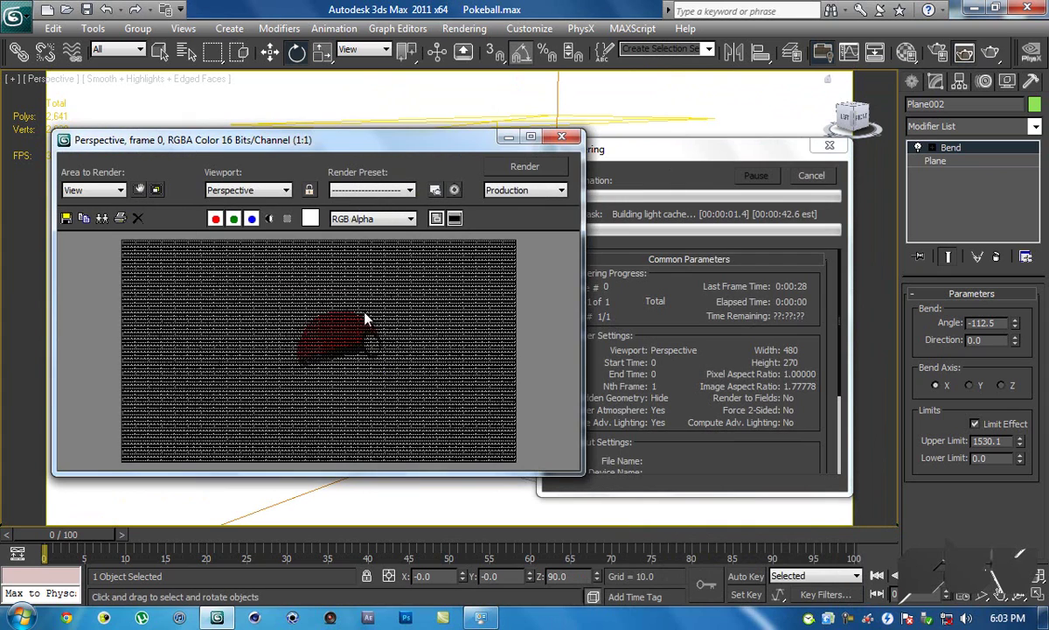
pyautogui.click(813, 177)
pyautogui.click(560, 136)
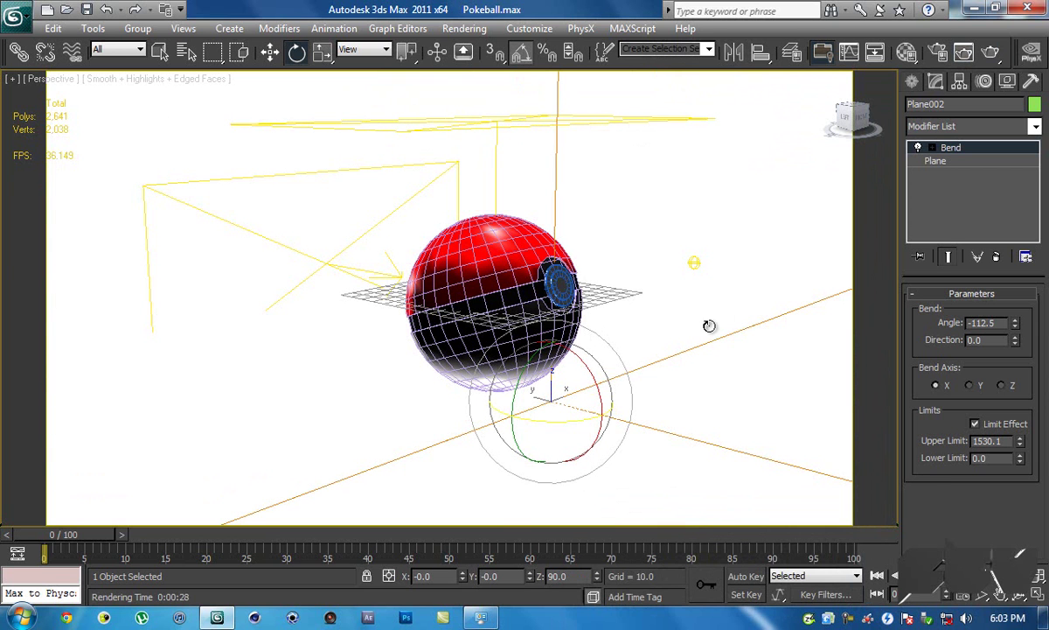
# Restrict selection to Lights and turn off the upright rectangular VRayLight beside the ball
pyautogui.press('q')
pyautogui.click(111, 52)
pyautogui.click(302, 174)
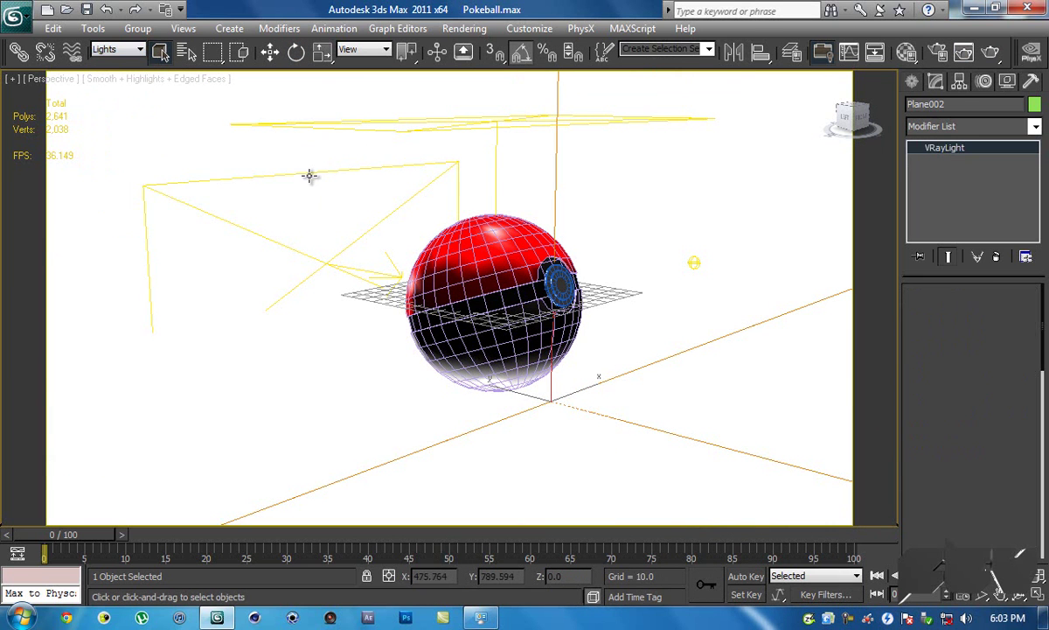
pyautogui.moveTo(300, 160)
pyautogui.keyDown('alt'); pyautogui.mouseDown(button='middle')
pyautogui.moveTo(477, 169)
pyautogui.moveTo(362, 170)
pyautogui.moveTo(380, 162)
pyautogui.moveTo(354, 159)
pyautogui.moveTo(394, 154)
pyautogui.moveTo(285, 163)
pyautogui.mouseUp(button='middle'); pyautogui.keyUp('alt')
pyautogui.scroll(-3, 311, 163)
pyautogui.click(918, 322)
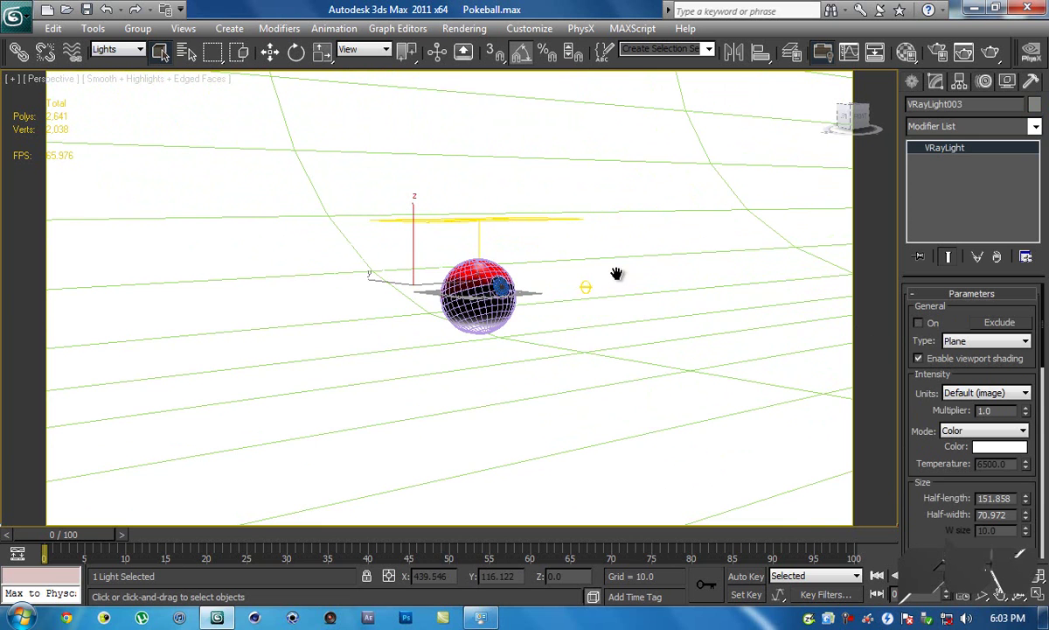
# Turn off the VRayLight above the ball and select the VRay ambient light beside it
pyautogui.scroll(6, 623, 281)
pyautogui.click(543, 146)
pyautogui.click(919, 323)
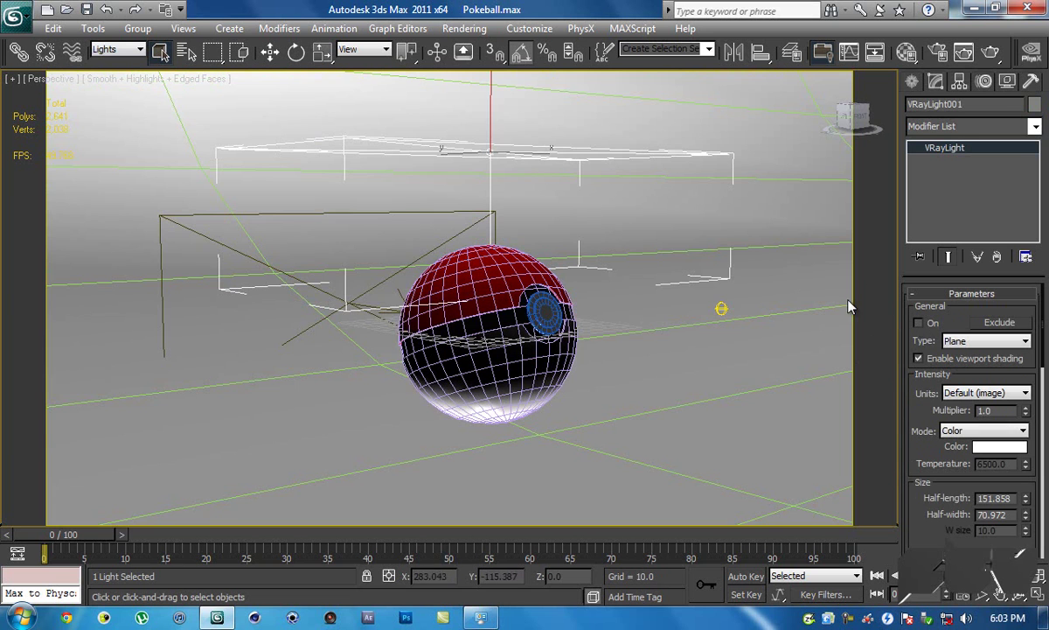
pyautogui.click(722, 306)
# Render a closer Perspective view of the Pokeball and dismiss the V-Ray messages to inspect the image
pyautogui.moveTo(529, 278); pyautogui.dragTo(441, 265, button='middle')
pyautogui.scroll(3, 501, 268)
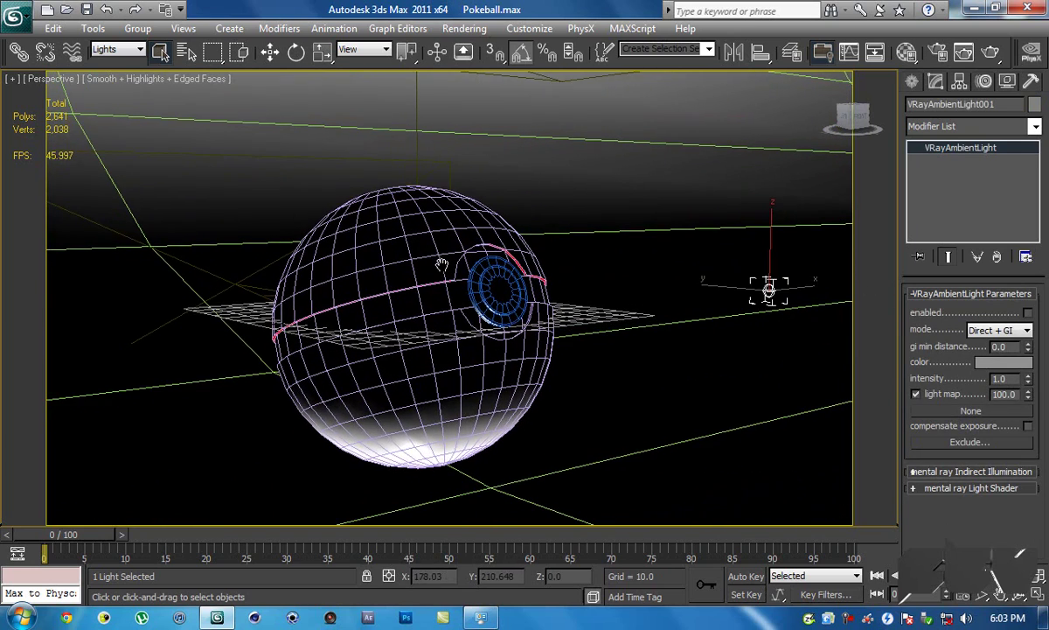
pyautogui.hotkey('shift', 'q')
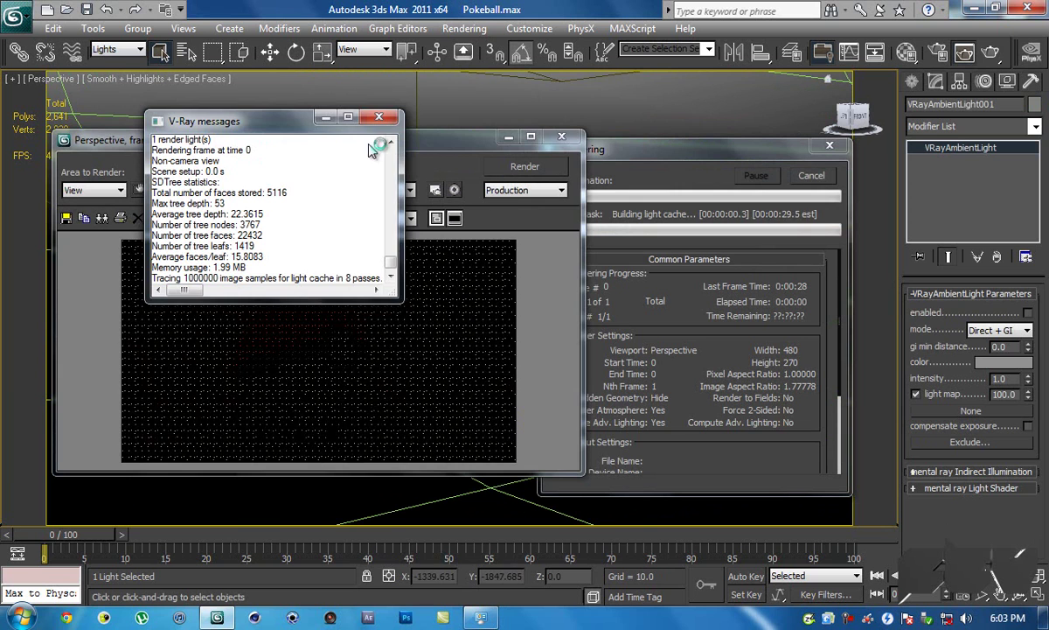
pyautogui.click(379, 117)
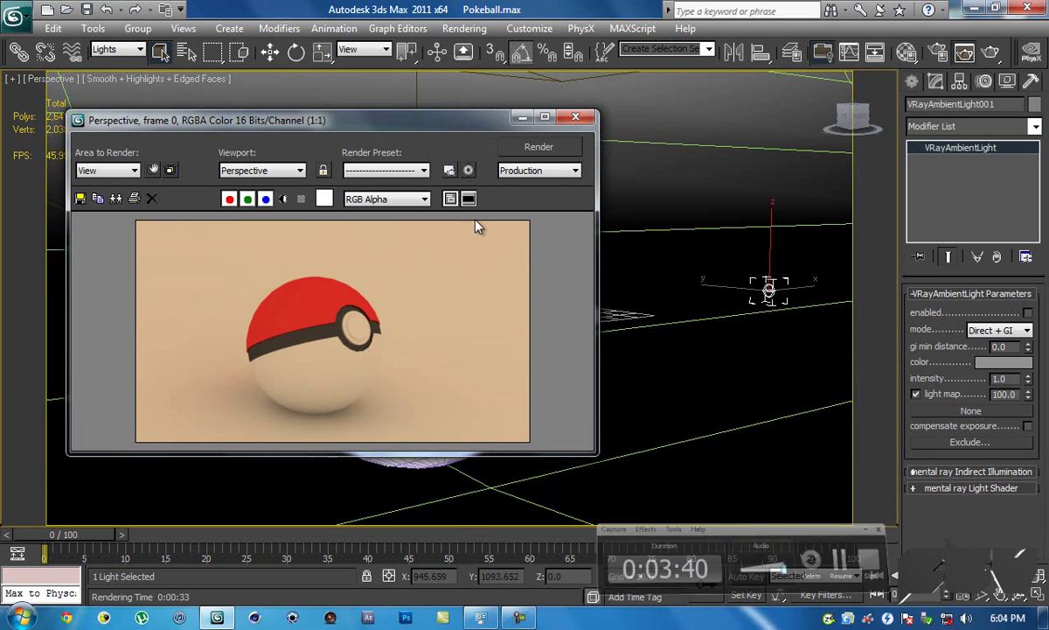
pyautogui.moveTo(346, 124); pyautogui.dragTo(385, 107)
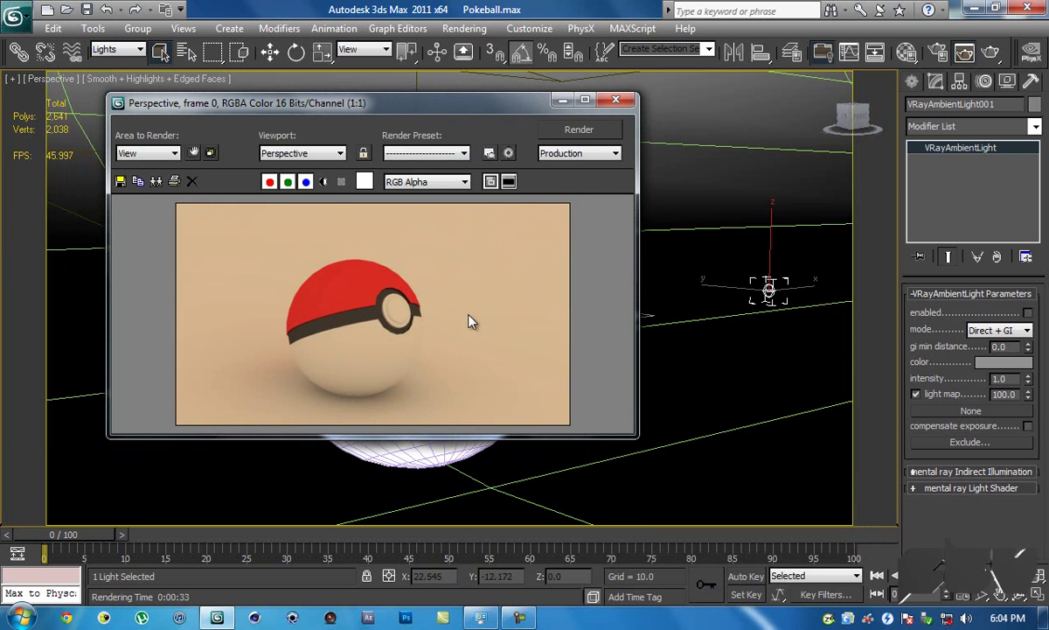
# Change the Stage material's diffuse colour to a medium grey
pyautogui.click(701, 248)
pyautogui.press('m')
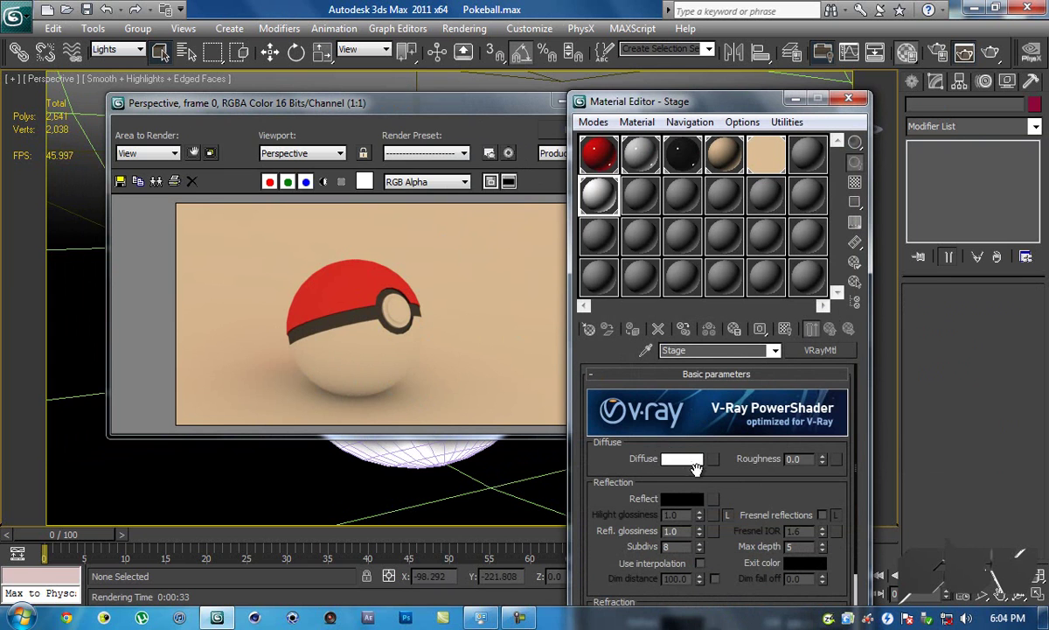
pyautogui.click(682, 458)
pyautogui.moveTo(488, 214); pyautogui.dragTo(471, 181)
pyautogui.moveTo(461, 75); pyautogui.dragTo(682, 290)
pyautogui.moveTo(691, 405); pyautogui.dragTo(691, 398)
pyautogui.click(818, 453)
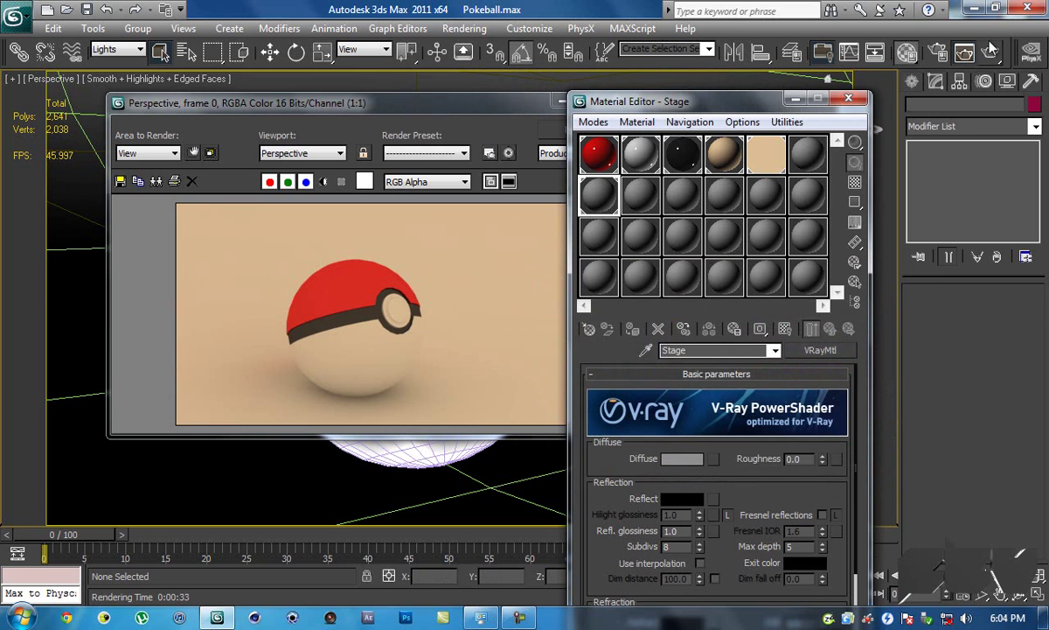
# Render the Perspective view again to check the backdrop with the grey Stage material
pyautogui.click(934, 54)
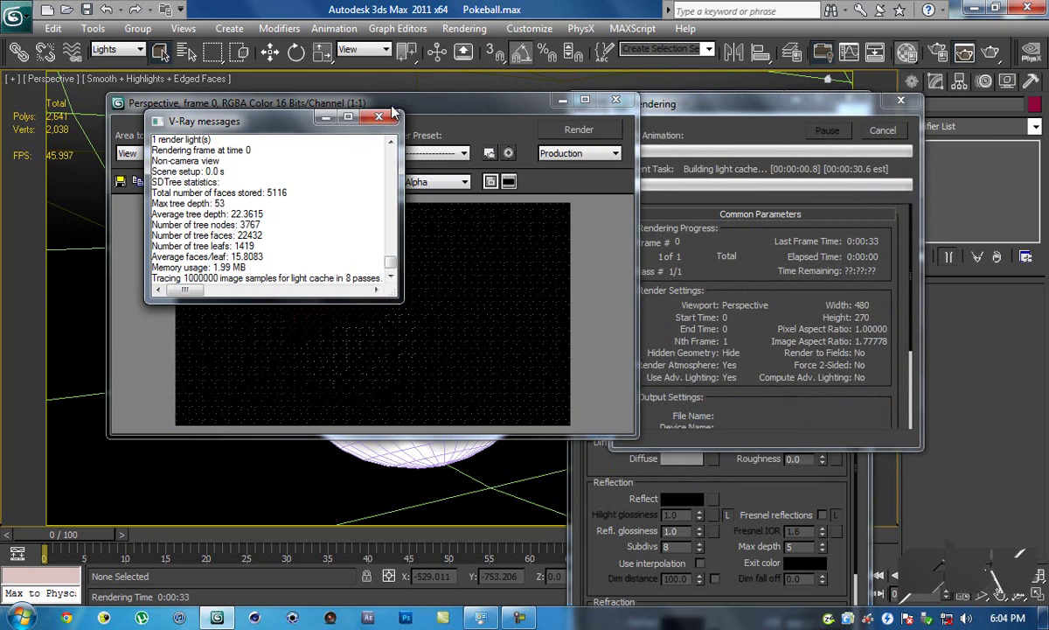
pyautogui.click(379, 116)
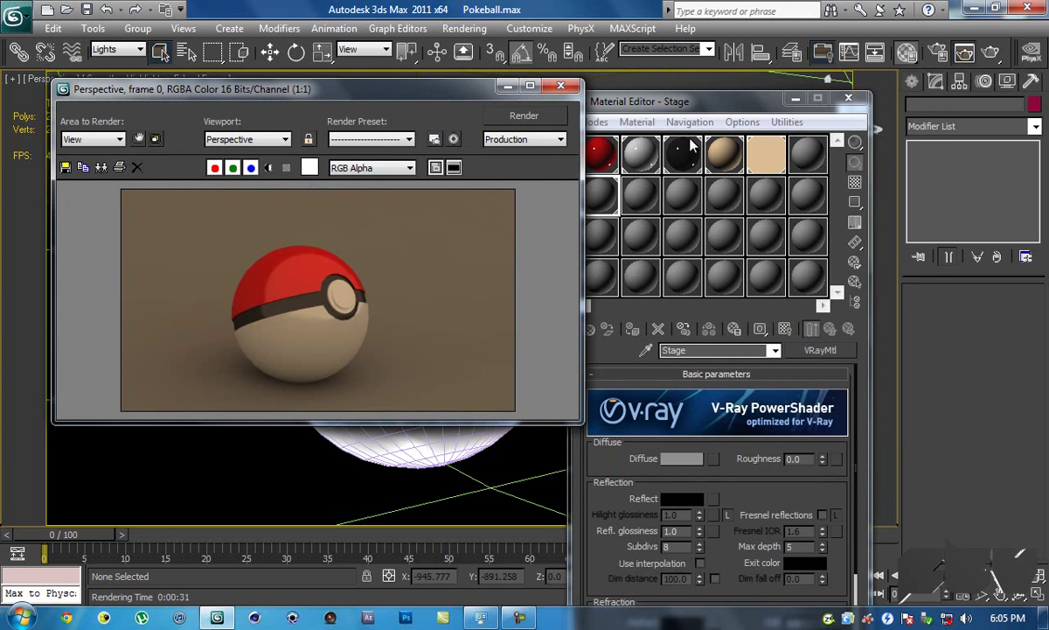
pyautogui.click(847, 99)
pyautogui.moveTo(382, 96); pyautogui.dragTo(708, 139)
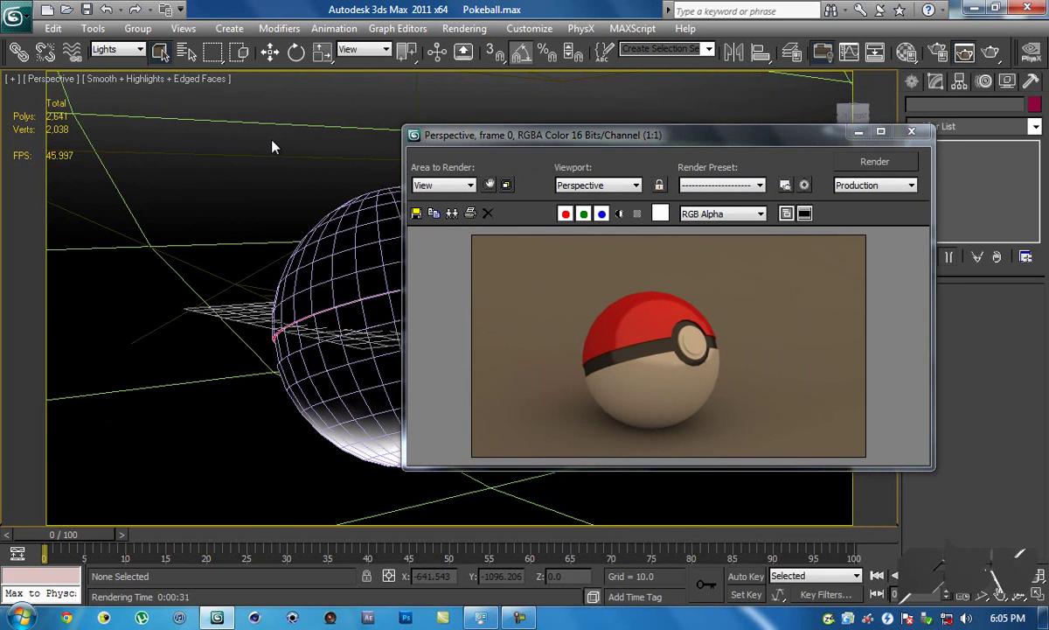
# Assign a new Gradient map as the scene's environment map
pyautogui.scroll(5, 274, 146)
pyautogui.scroll(-5, 303, 153)
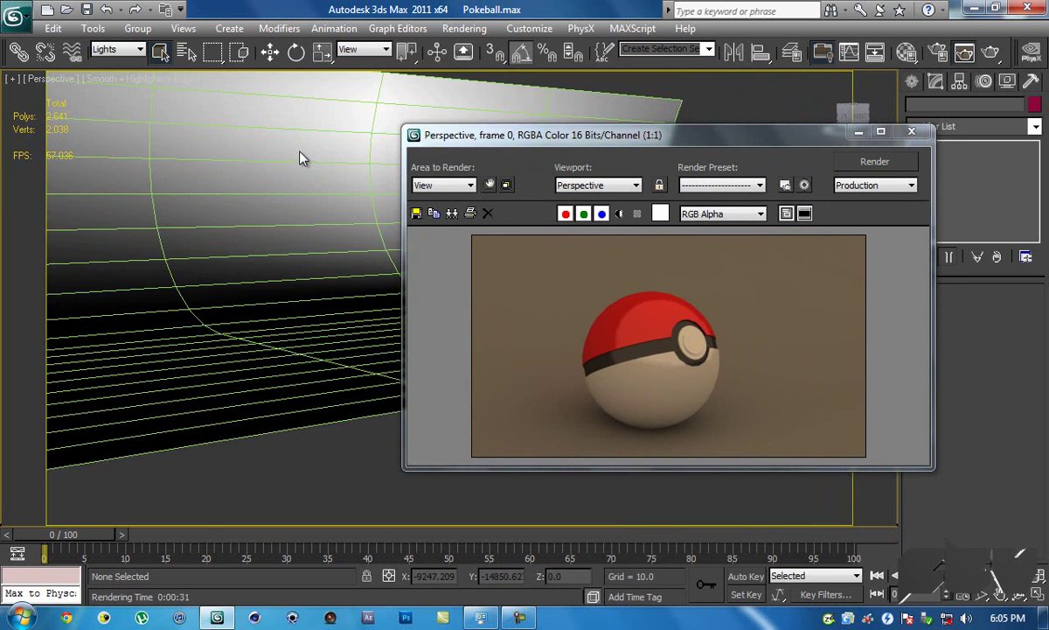
pyautogui.keyDown('alt'); pyautogui.moveTo(283, 235); pyautogui.dragTo(83, 229, button='middle'); pyautogui.keyUp('alt')
pyautogui.keyDown('alt'); pyautogui.moveTo(364, 221); pyautogui.dragTo(325, 225, button='middle'); pyautogui.keyUp('alt')
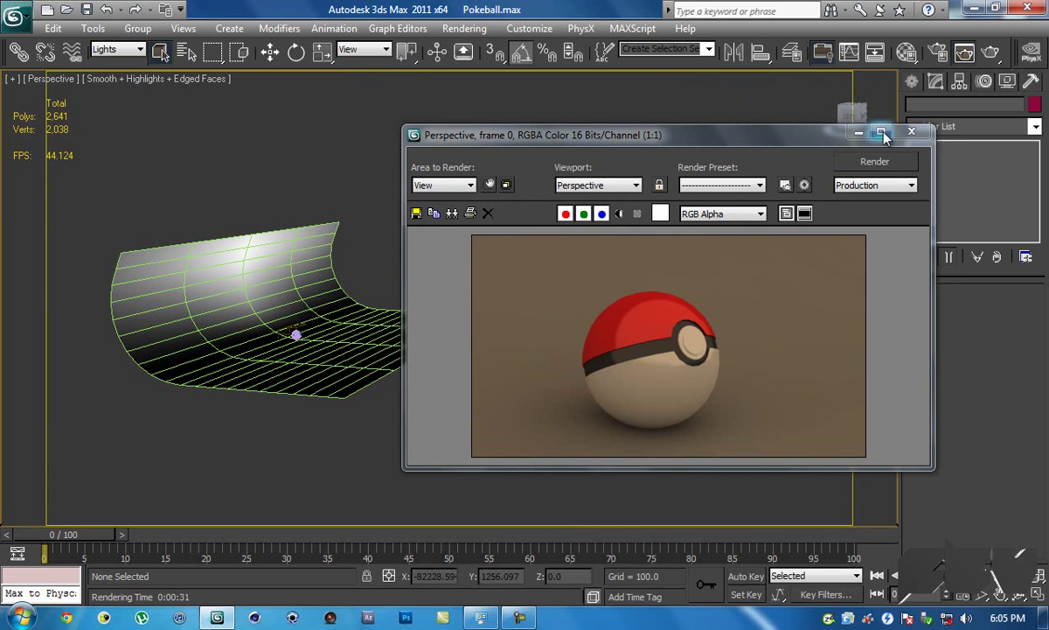
pyautogui.press('8')
pyautogui.moveTo(596, 74); pyautogui.dragTo(674, 79)
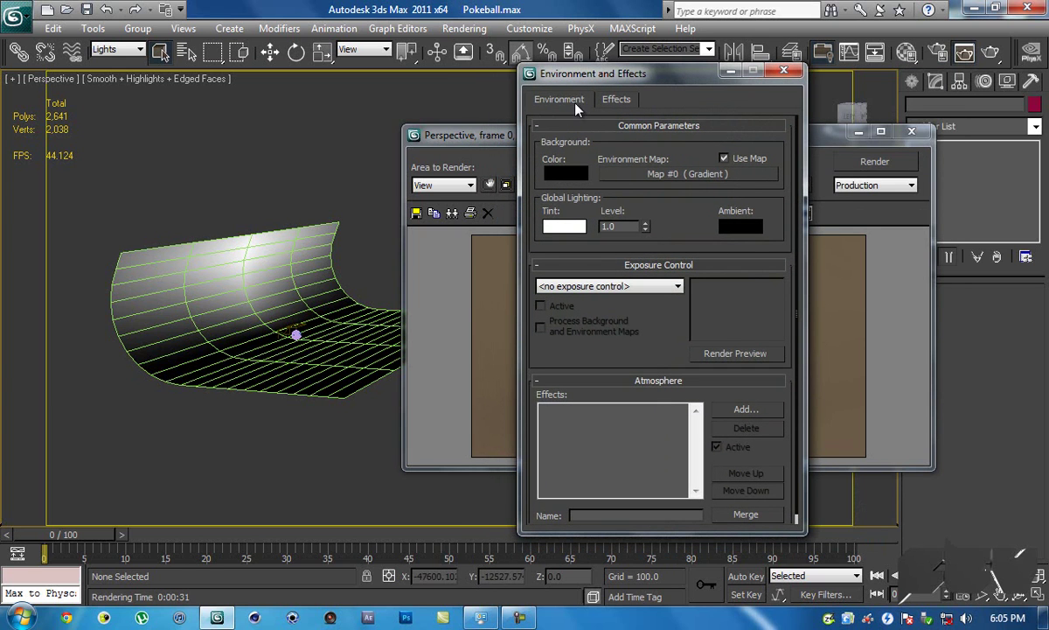
pyautogui.click(662, 175)
pyautogui.moveTo(505, 57); pyautogui.dragTo(275, 50)
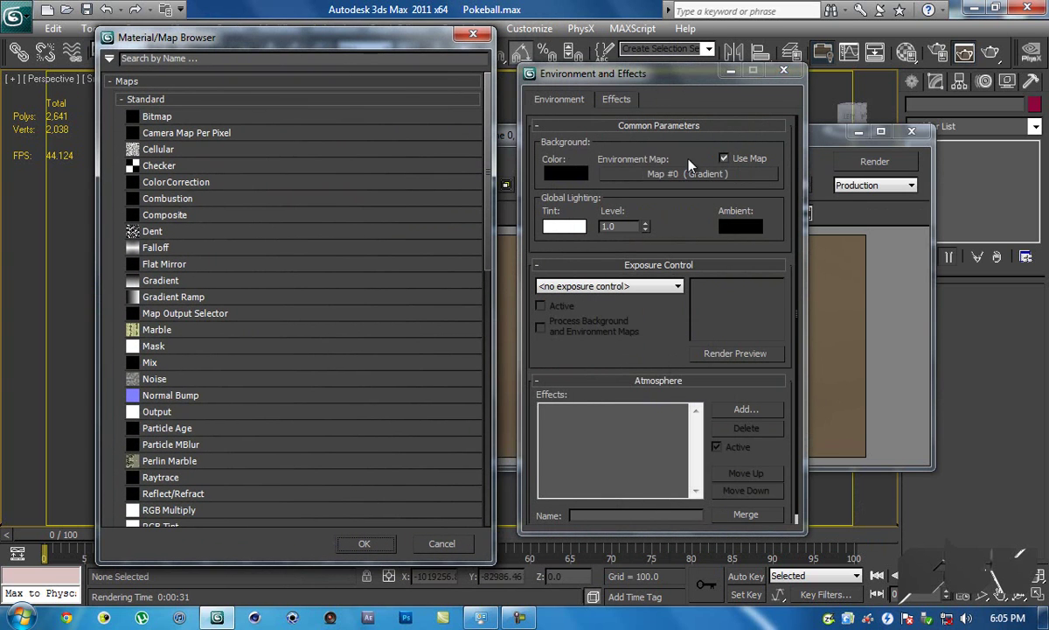
pyautogui.doubleClick(169, 285)
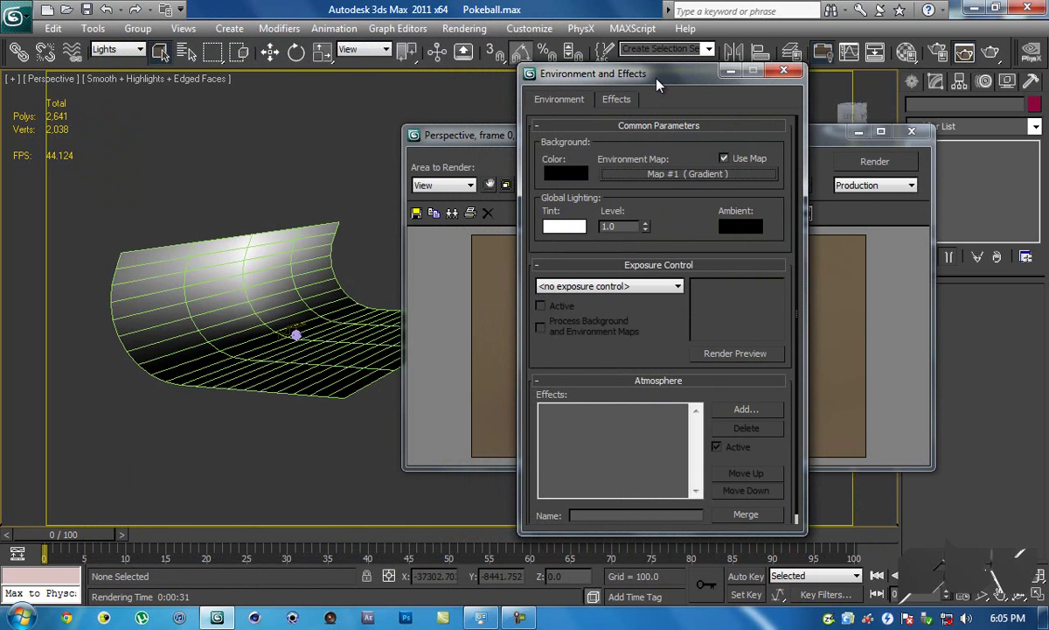
# Place the environment Gradient map as an instance in the fifth material sample slot and arrange the open windows side by side
pyautogui.press('m')
pyautogui.moveTo(644, 97); pyautogui.dragTo(229, 49)
pyautogui.moveTo(630, 164); pyautogui.dragTo(288, 101)
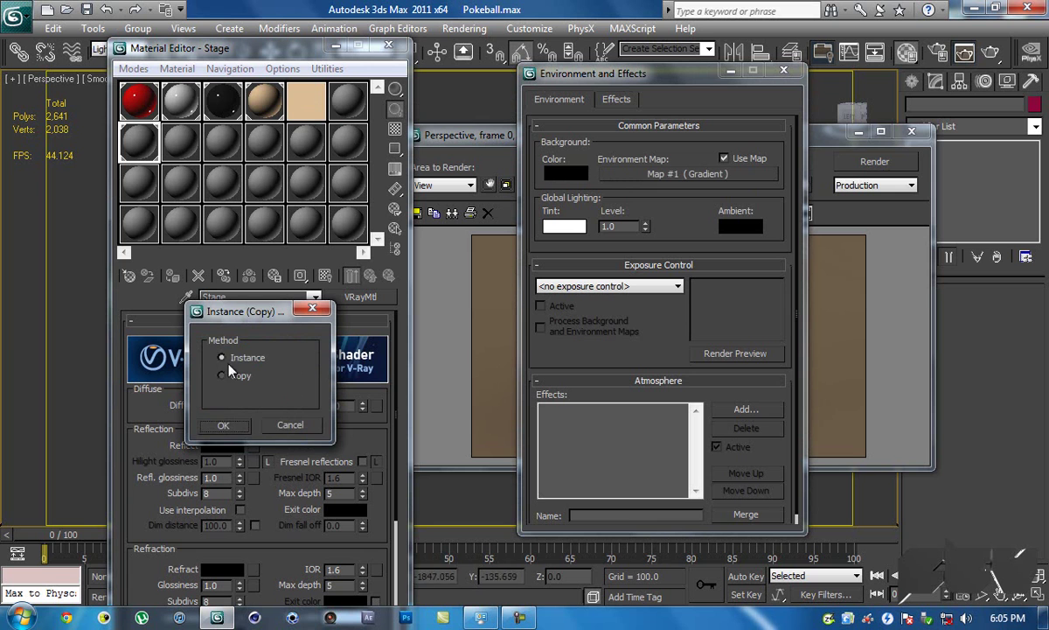
pyautogui.click(223, 425)
pyautogui.moveTo(249, 47); pyautogui.dragTo(205, 17)
pyautogui.moveTo(629, 74); pyautogui.dragTo(815, 212)
pyautogui.moveTo(637, 131); pyautogui.dragTo(654, 28)
pyautogui.moveTo(931, 208); pyautogui.dragTo(918, 92)
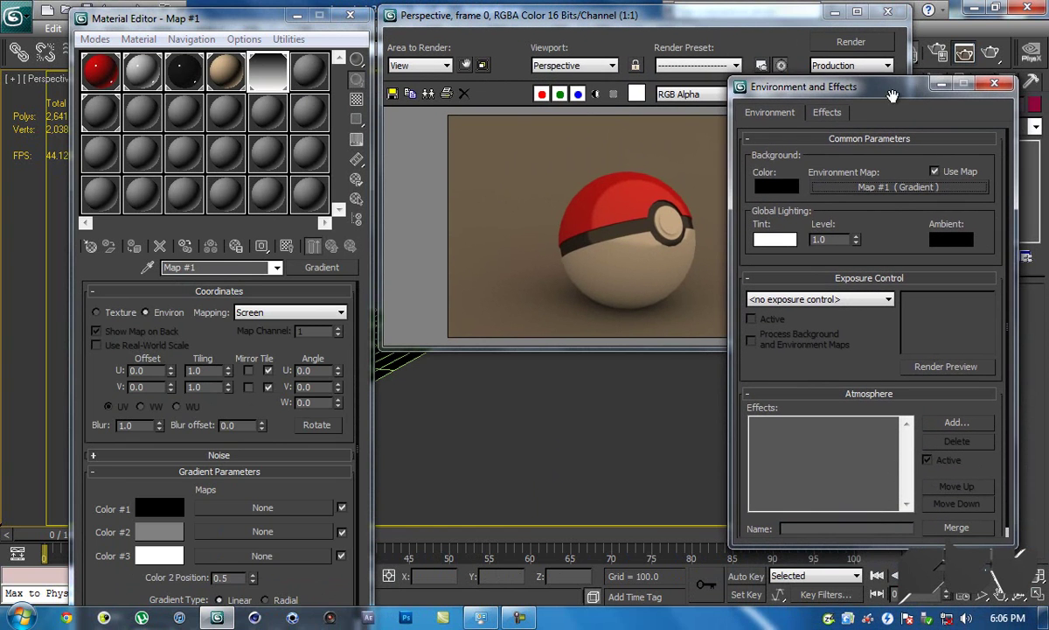
# Set the gradient's Color #1 to a light orange with hue 27, saturation 150 and value 229
pyautogui.scroll(-2, 267, 350)
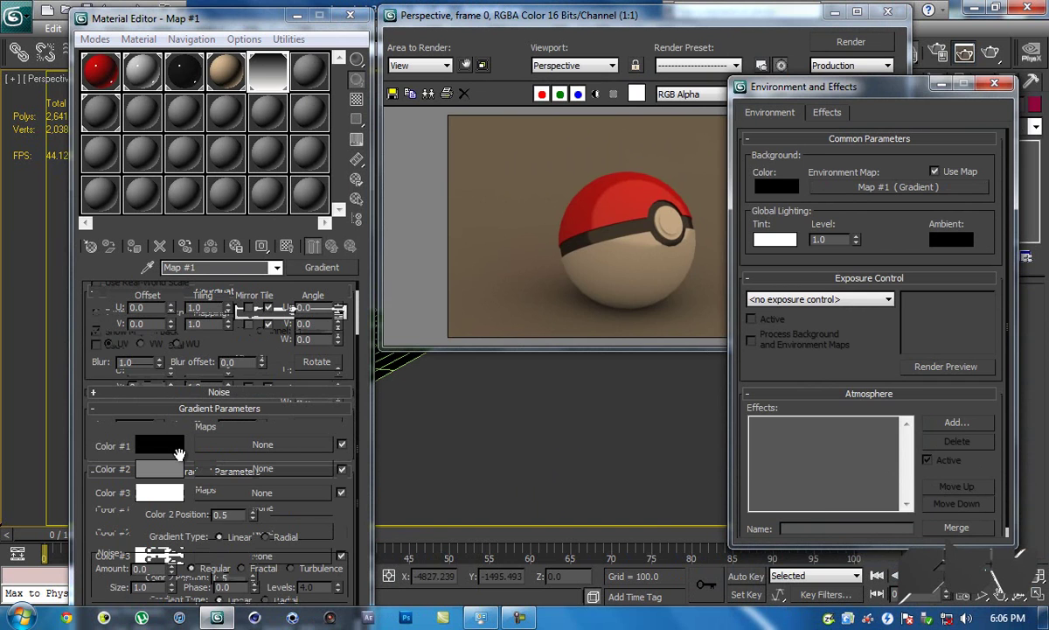
pyautogui.click(154, 447)
pyautogui.moveTo(574, 332); pyautogui.dragTo(566, 329)
pyautogui.moveTo(698, 319)
pyautogui.mouseDown()
pyautogui.moveTo(691, 339)
pyautogui.moveTo(700, 335)
pyautogui.mouseUp()
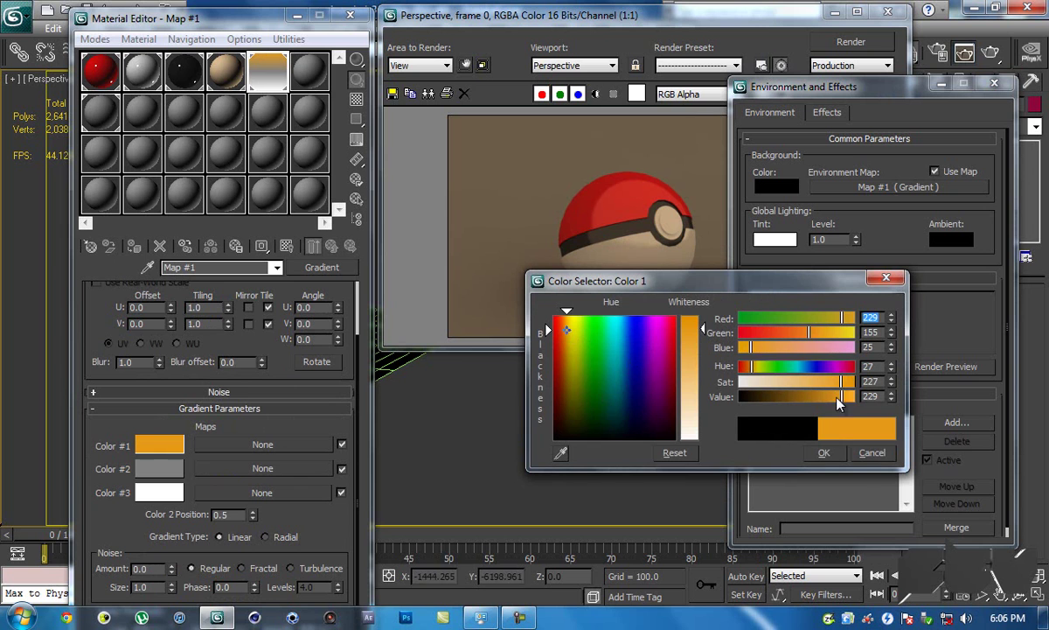
pyautogui.moveTo(844, 388); pyautogui.dragTo(806, 382)
pyautogui.doubleClick(867, 366)
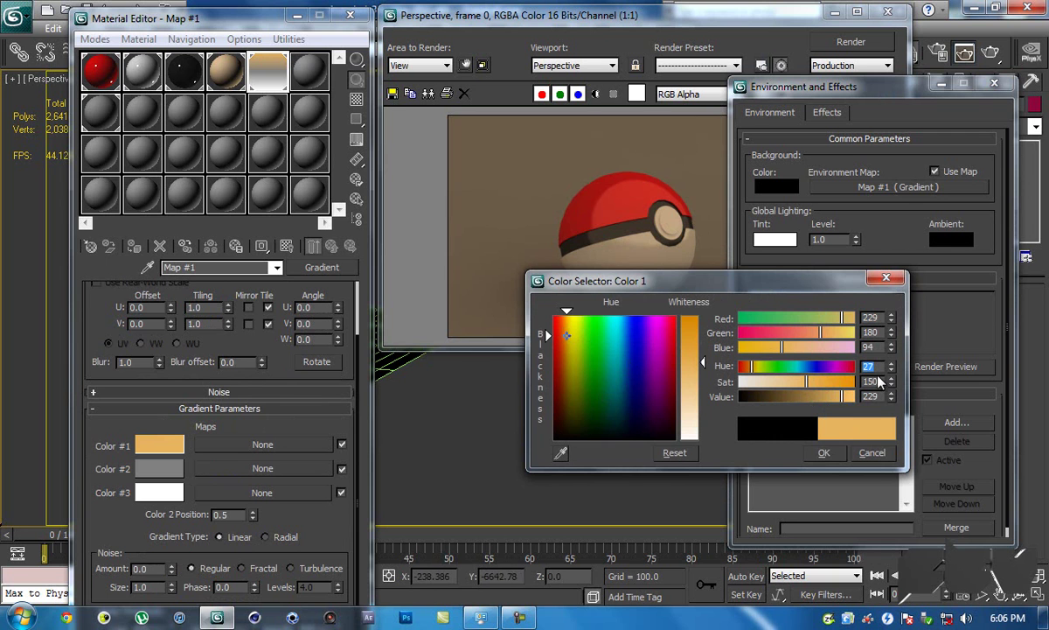
pyautogui.click(823, 453)
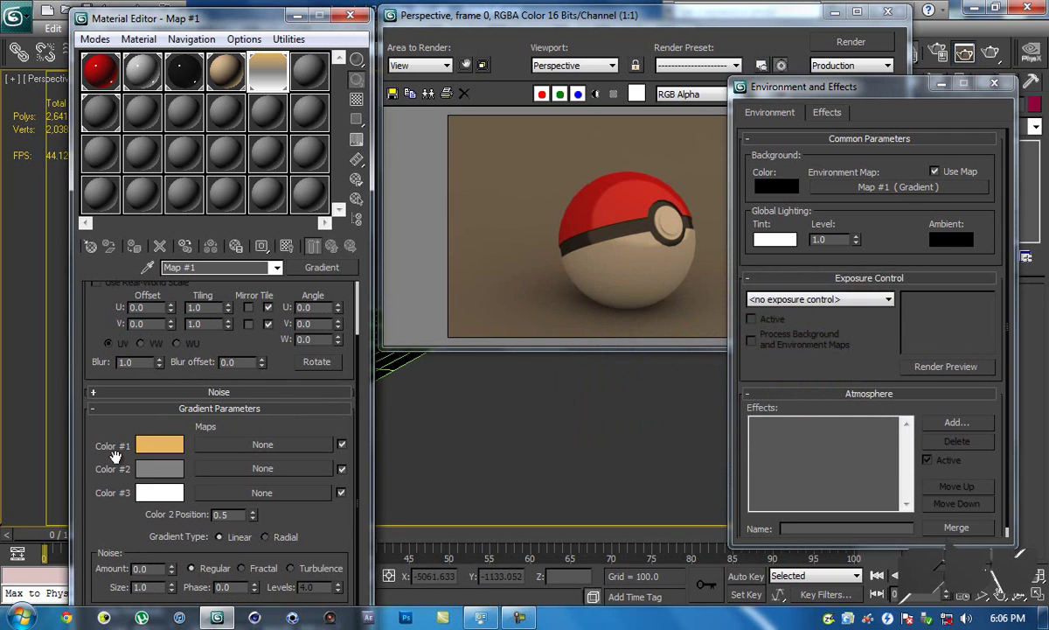
# Set the gradient's Color #2 to hue 26, saturation 150 and value 229
pyautogui.click(159, 469)
pyautogui.doubleClick(860, 366)
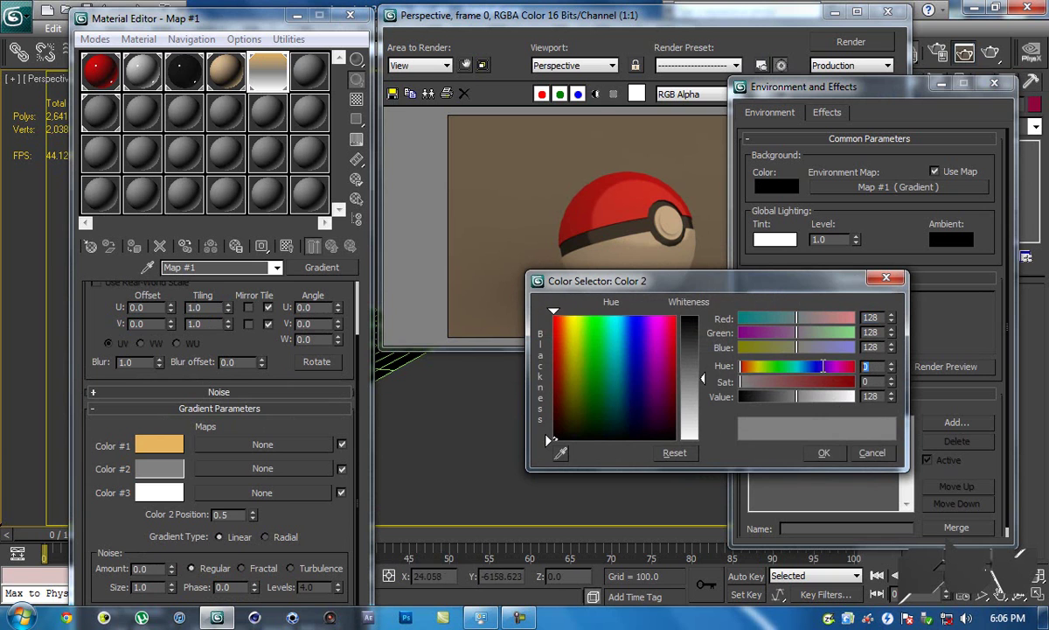
pyautogui.write('26')
pyautogui.press('Tab')
pyautogui.write('150')
pyautogui.press('Tab')
pyautogui.write('229')
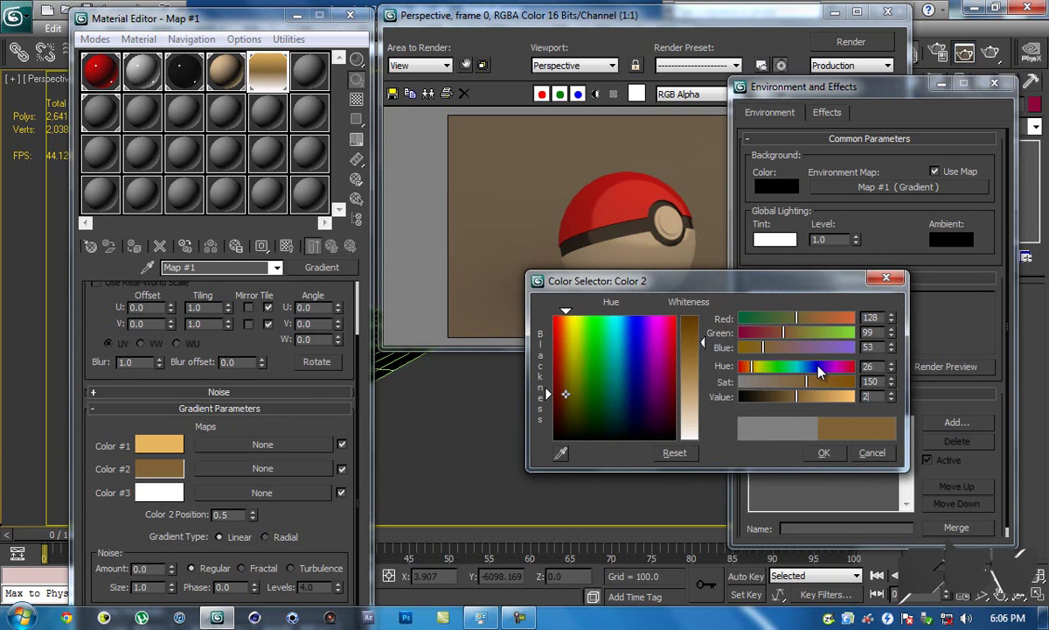
pyautogui.press('Return')
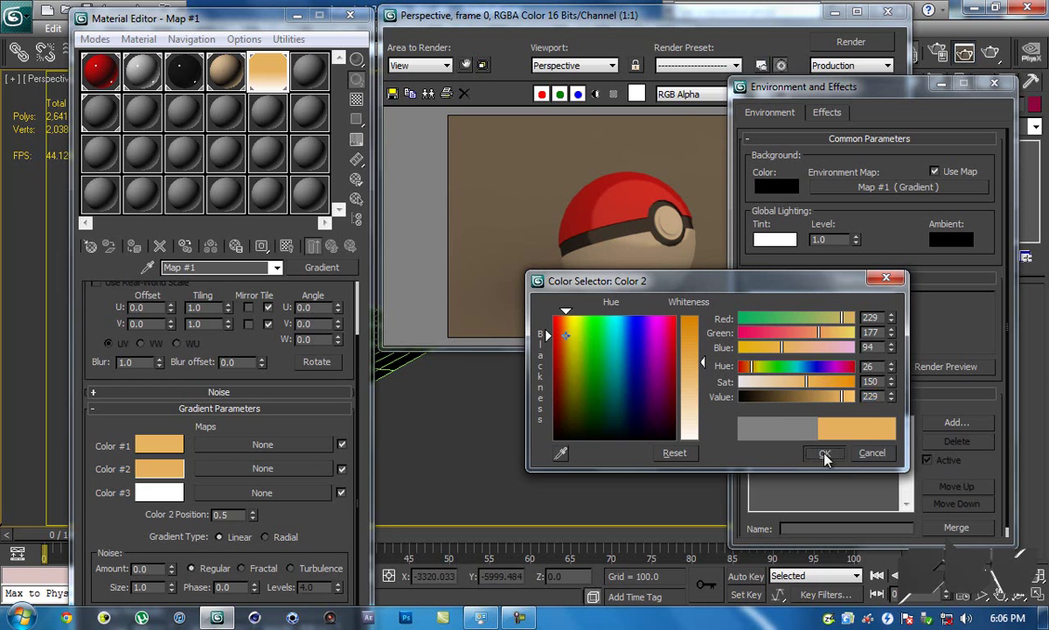
pyautogui.click(823, 453)
# Set the gradient's Color #3 to hue 26, saturation 150 and value 229
pyautogui.click(157, 493)
pyautogui.write('26')
pyautogui.press('Tab')
pyautogui.write('155')
pyautogui.press('BackSpace')
pyautogui.write('0')
pyautogui.press('Tab')
pyautogui.write('2')
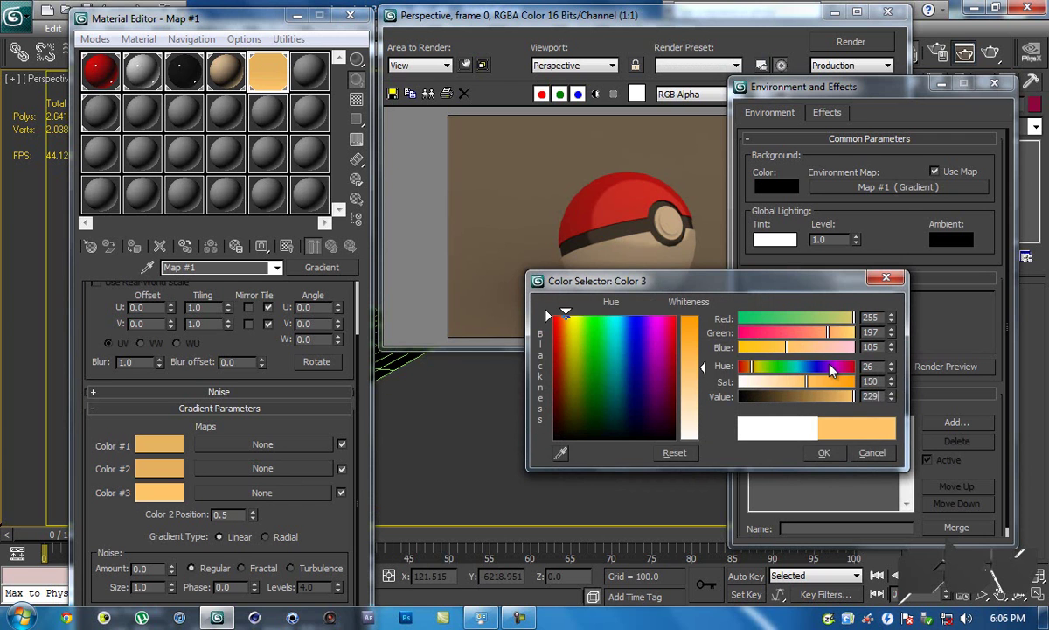
pyautogui.write('29')
pyautogui.click(824, 453)
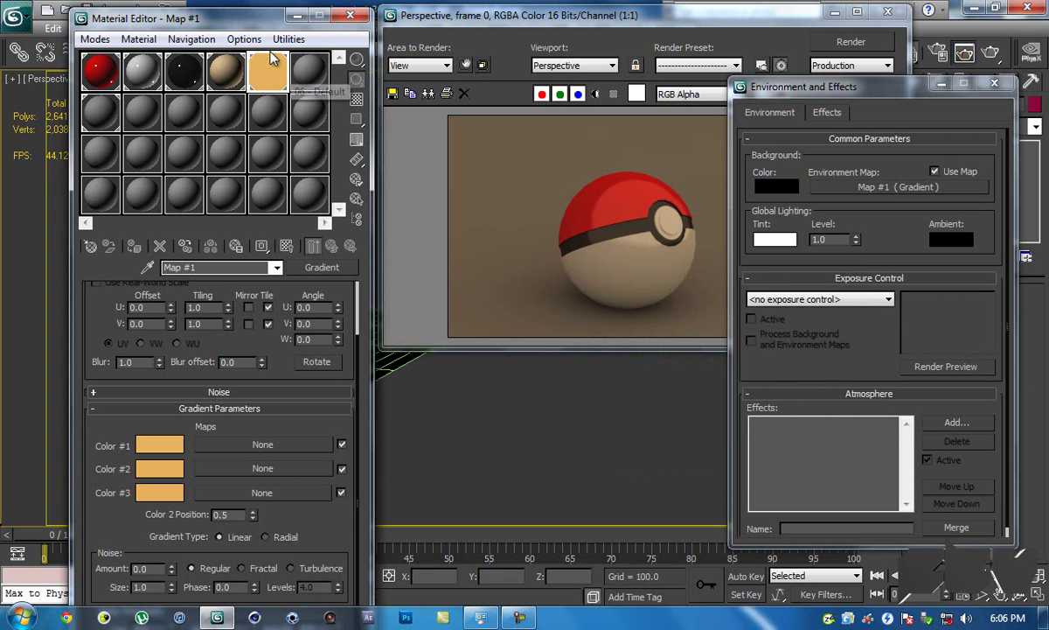
# Lighten the gradient's Color #1 by lowering its saturation to 108
pyautogui.click(171, 448)
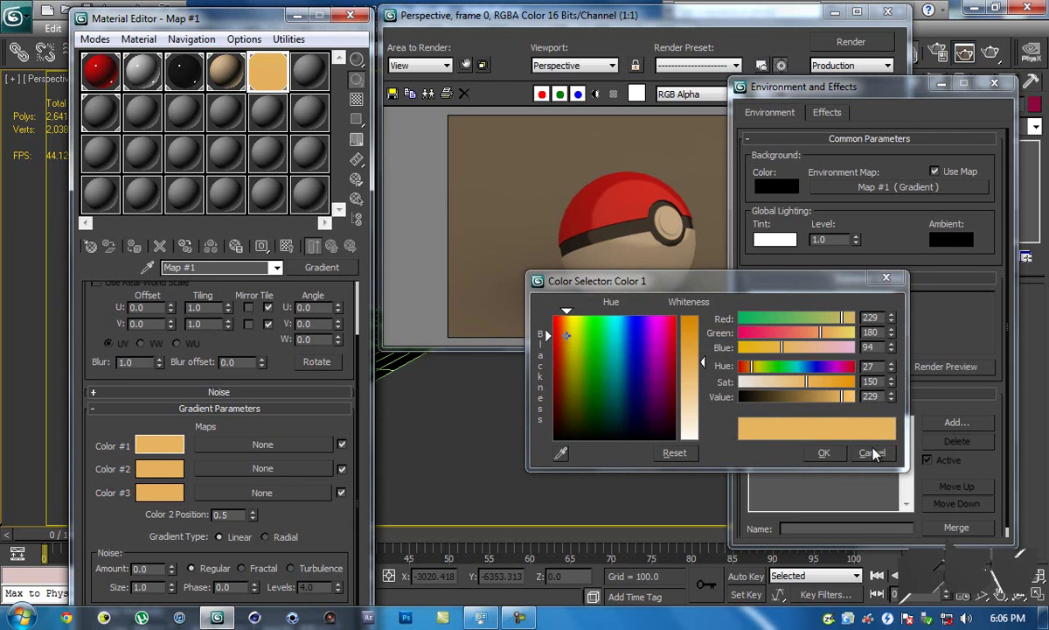
pyautogui.click(872, 452)
pyautogui.click(162, 445)
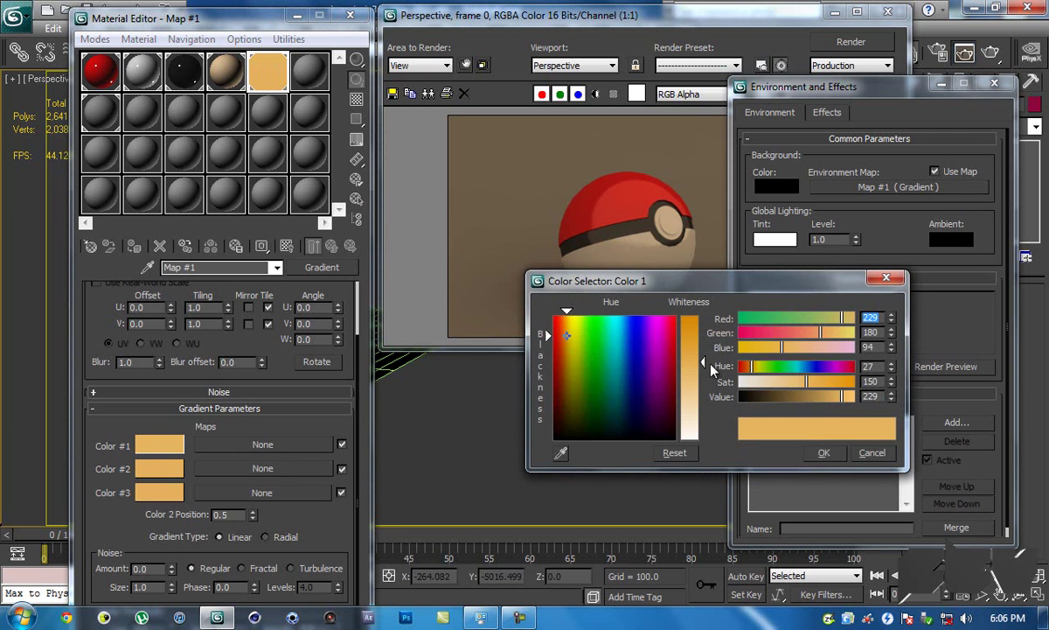
pyautogui.moveTo(808, 390); pyautogui.dragTo(788, 389)
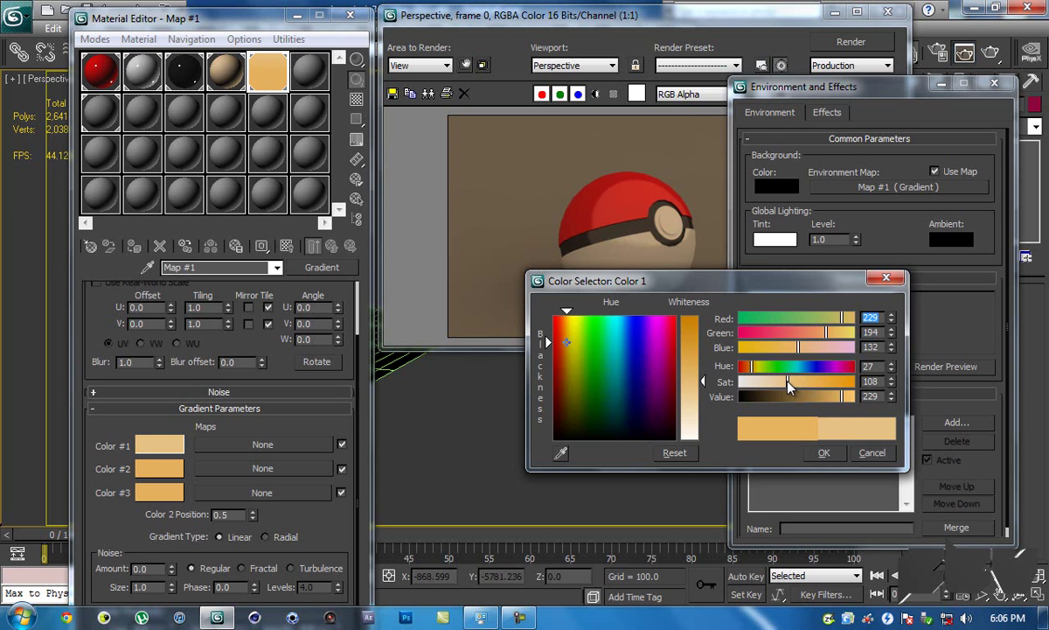
pyautogui.click(824, 453)
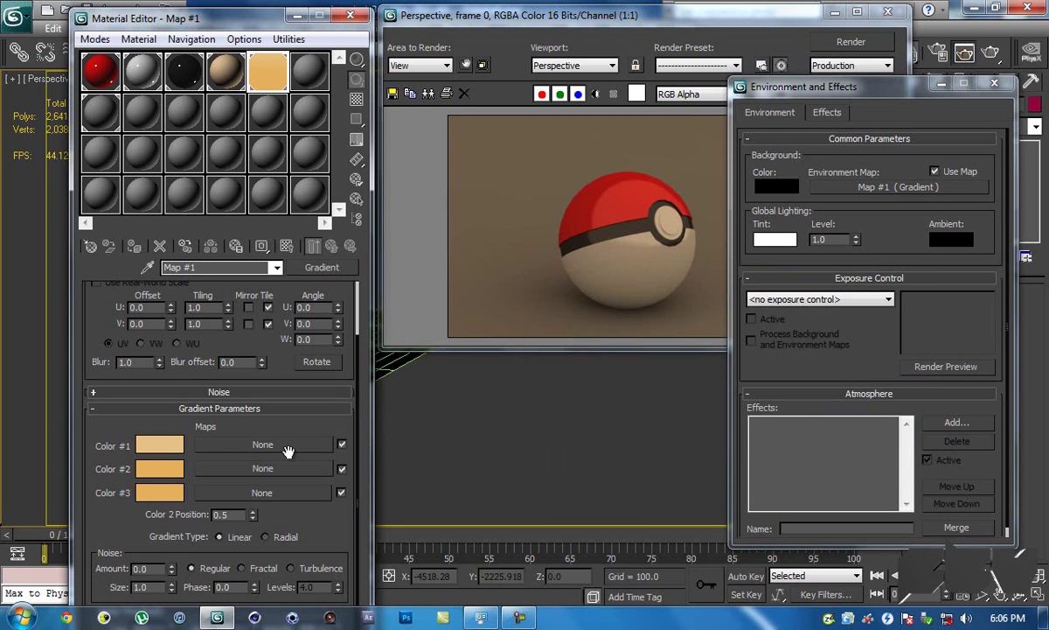
# Set the gradient's Color #2 to hue 27 and saturation 108
pyautogui.click(157, 470)
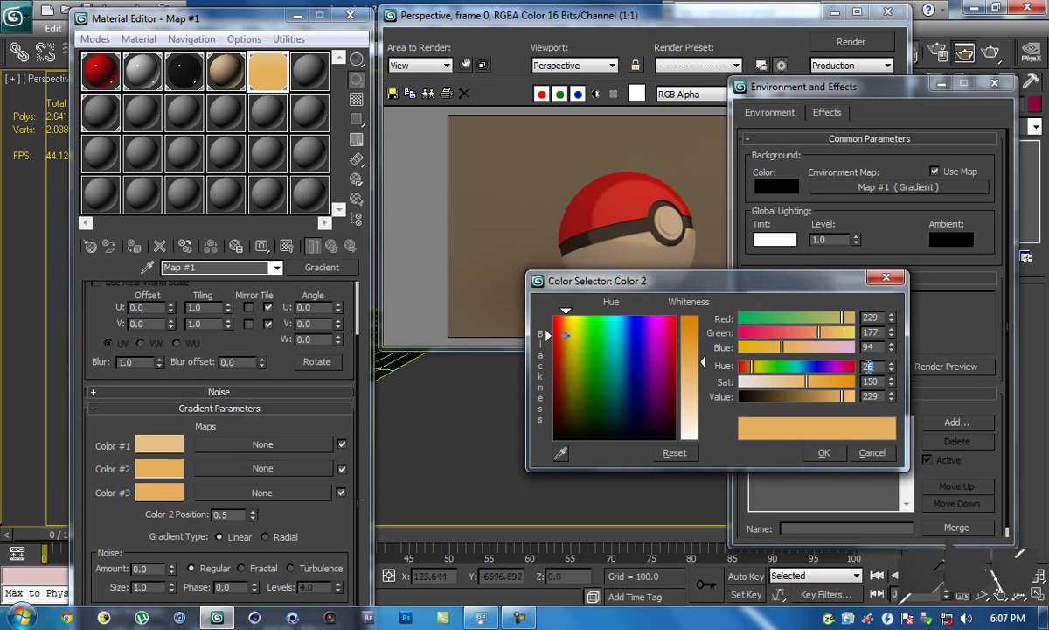
pyautogui.write('27')
pyautogui.click(873, 382)
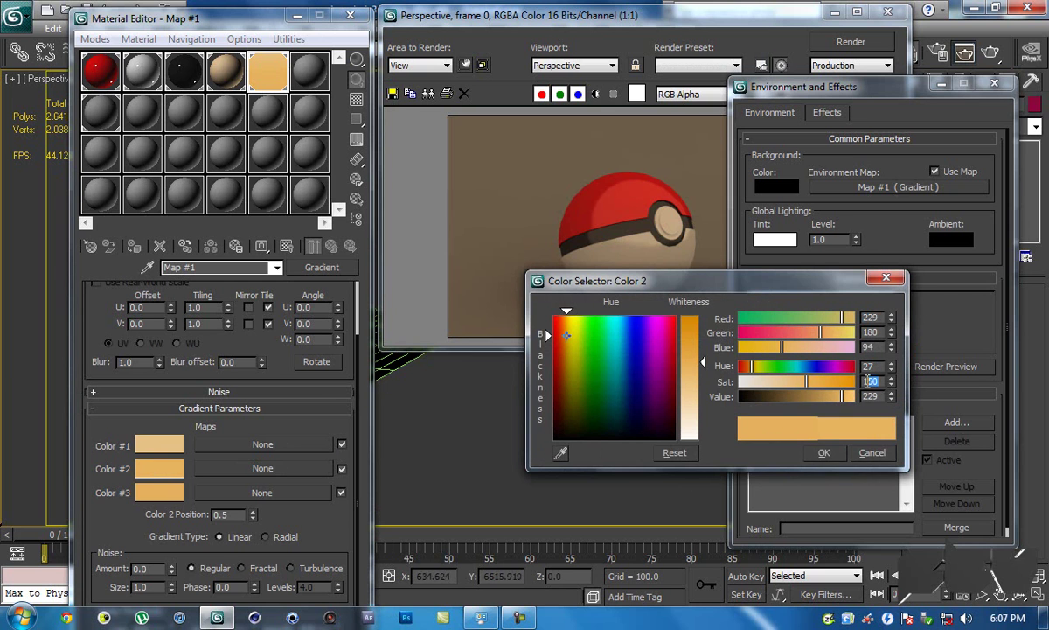
pyautogui.click(825, 453)
# Set the gradient's Color #3 to hue 27 and saturation 108
pyautogui.click(162, 492)
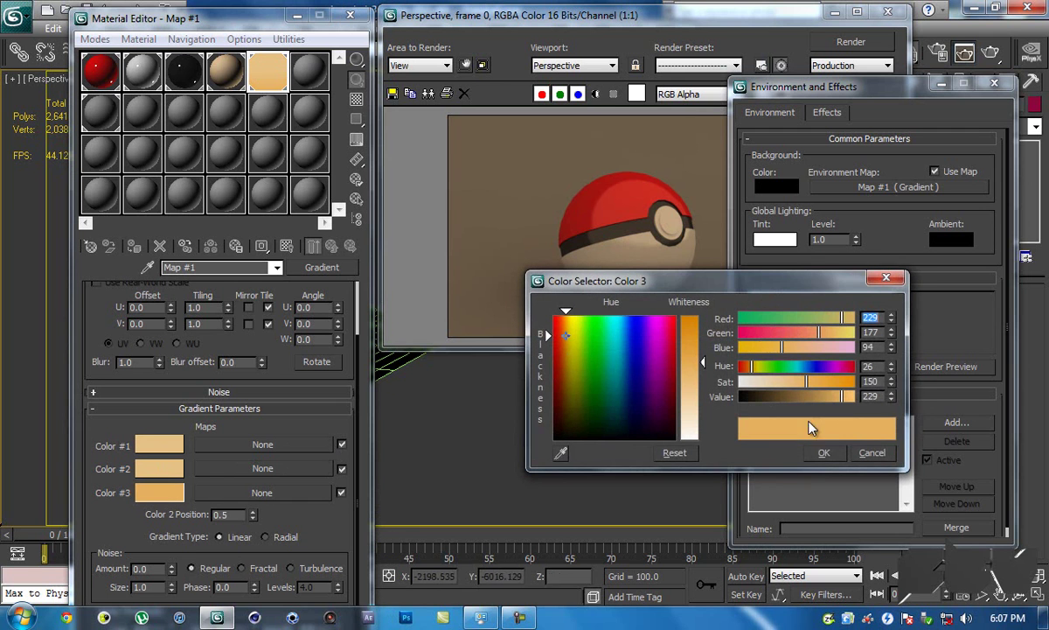
pyautogui.write('8')
pyautogui.click(868, 366)
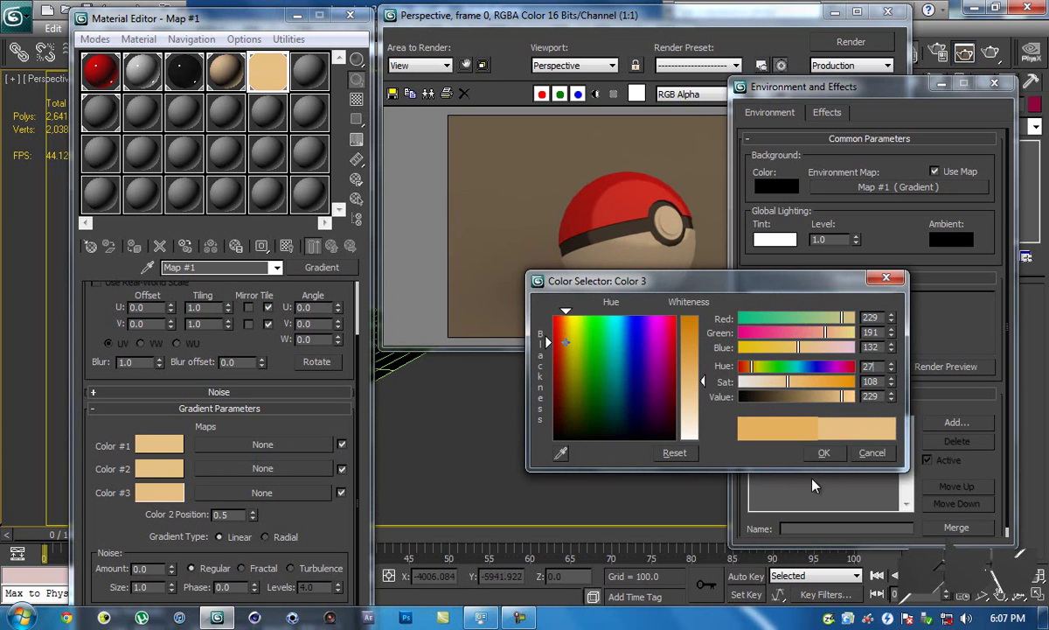
pyautogui.click(825, 453)
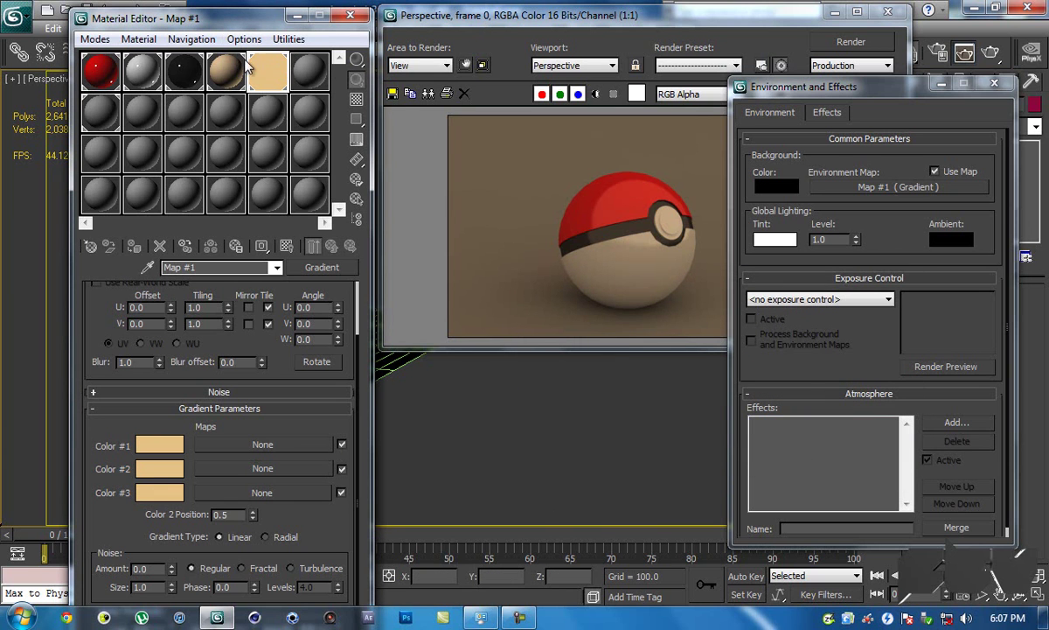
# Review the Stage material's V-Ray settings next to the rendered frame and close the Material Editor
pyautogui.moveTo(769, 26); pyautogui.dragTo(750, 51)
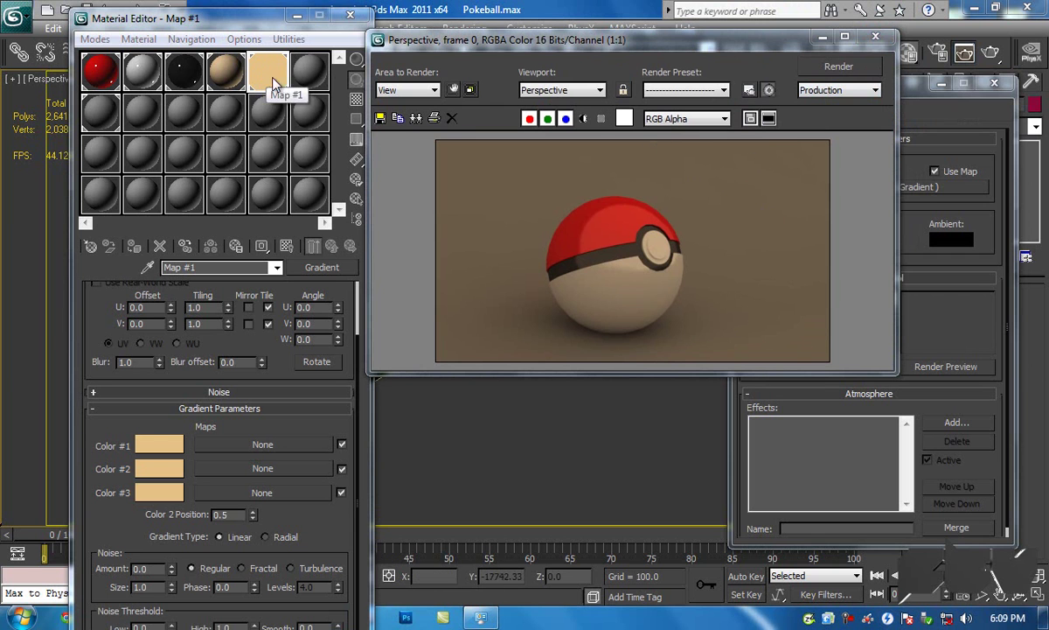
pyautogui.click(349, 15)
pyautogui.press('m')
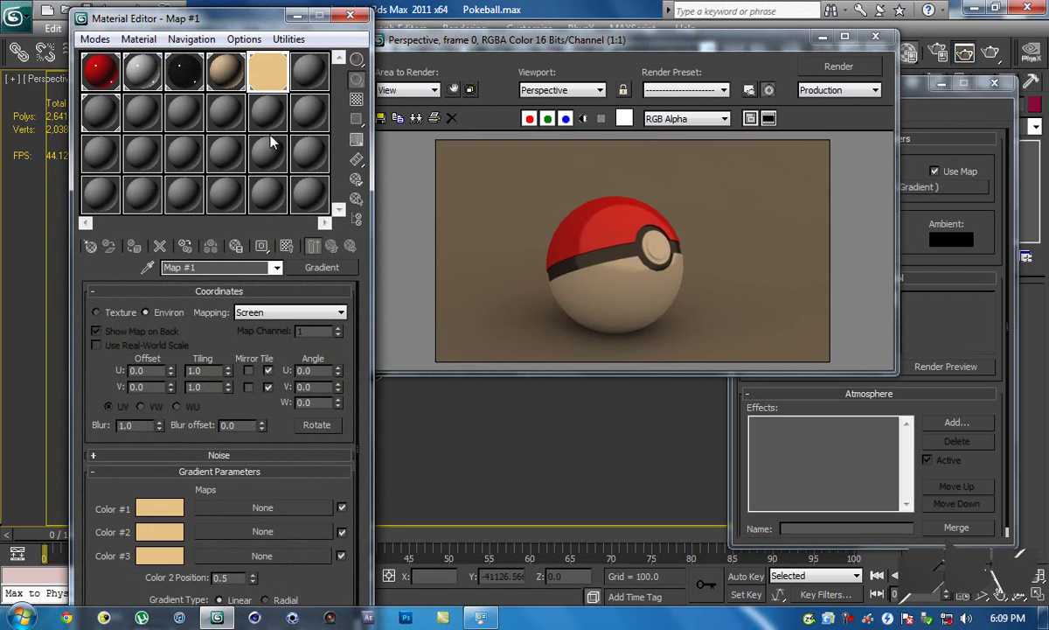
pyautogui.click(97, 114)
pyautogui.moveTo(136, 20)
pyautogui.mouseDown()
pyautogui.moveTo(490, 23)
pyautogui.moveTo(139, 23)
pyautogui.mouseUp()
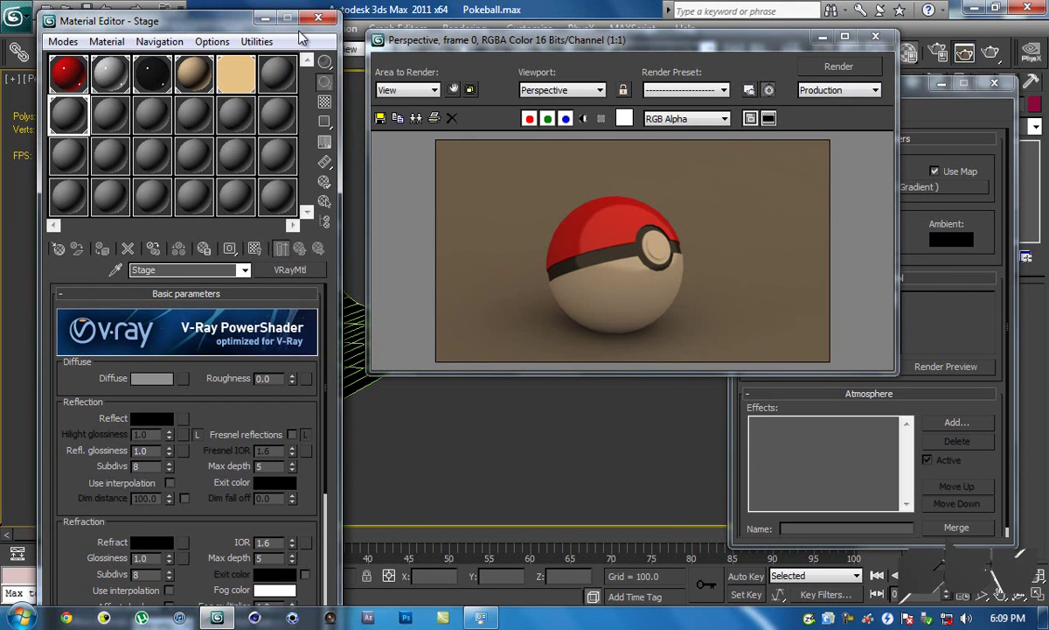
pyautogui.click(331, 9)
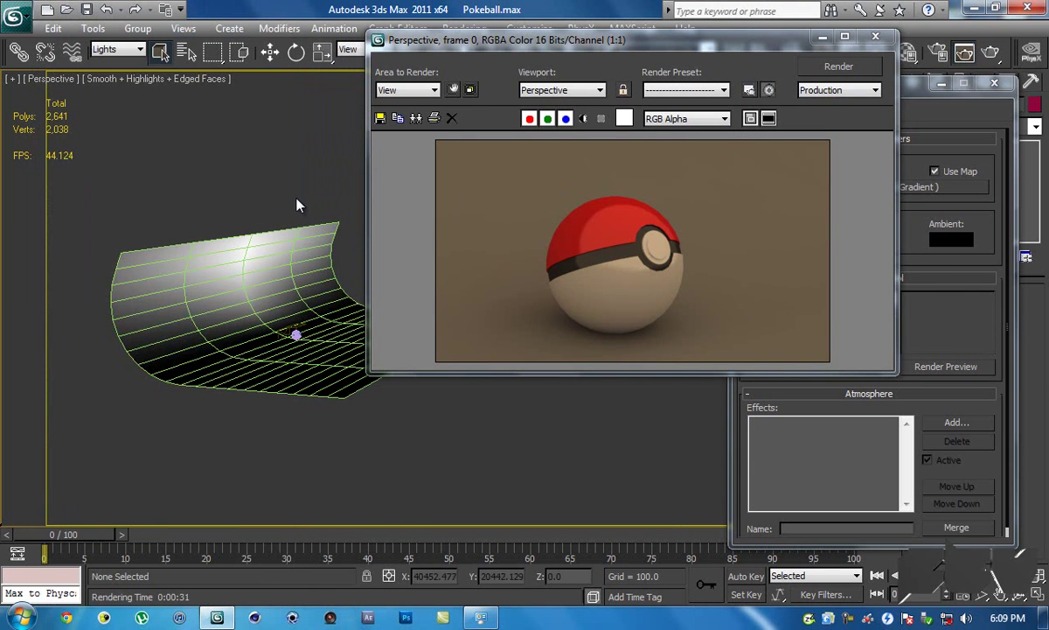
# Save the Pokeball scene file
pyautogui.keyDown('alt'); pyautogui.moveTo(350, 213); pyautogui.dragTo(183, 243, button='middle'); pyautogui.keyUp('alt')
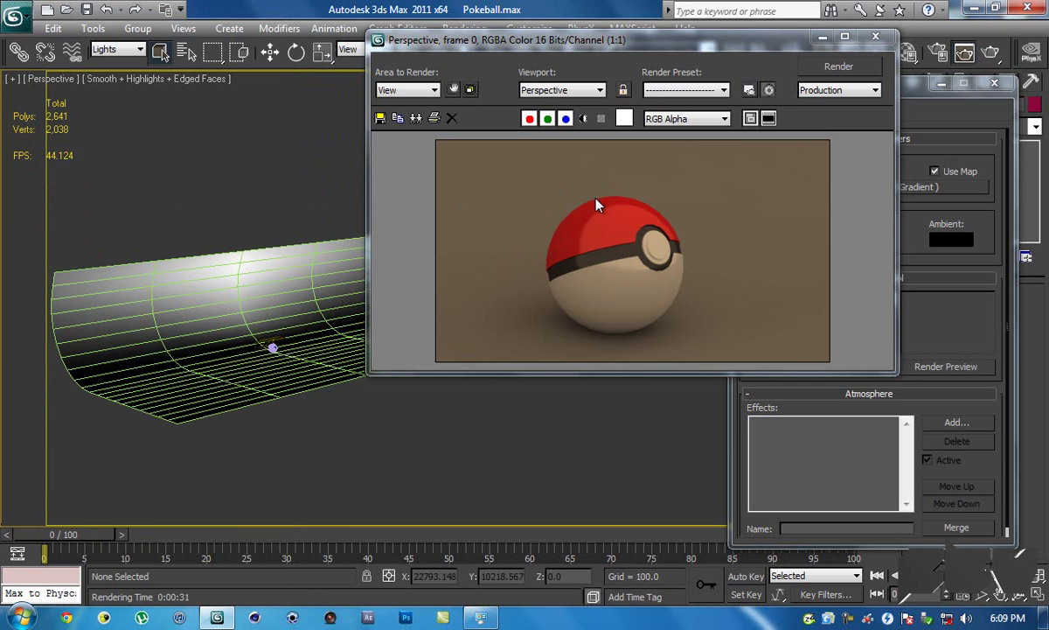
pyautogui.hotkey('ctrl', 's')
pyautogui.moveTo(257, 321); pyautogui.dragTo(261, 349, button='middle')
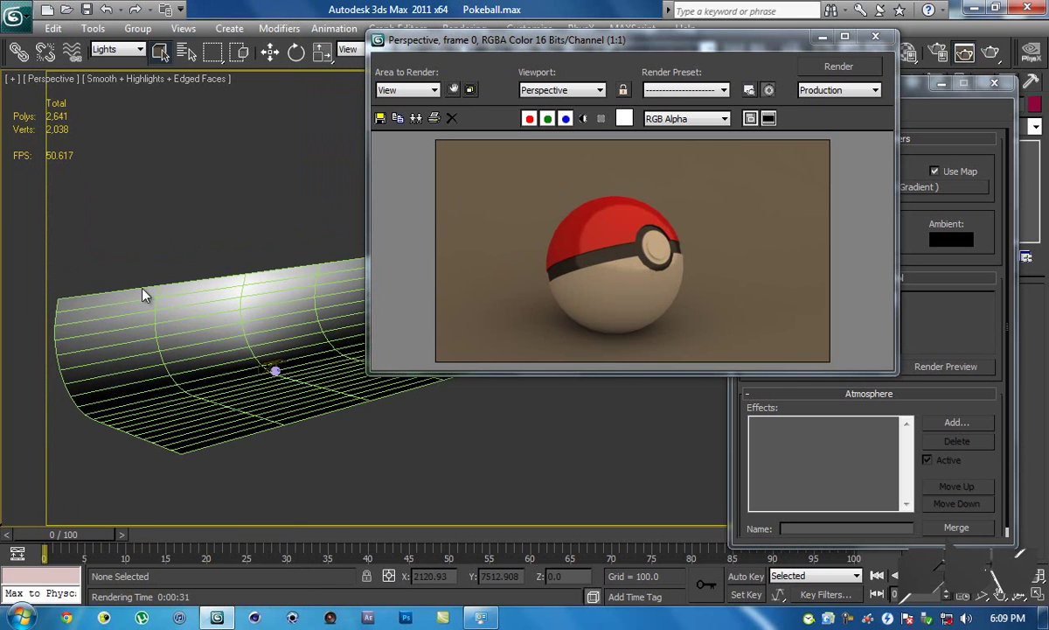
# Examine the curved backdrop and the lights around the Pokeball from several angles and distances
pyautogui.keyDown('alt'); pyautogui.moveTo(221, 294); pyautogui.dragTo(237, 225, button='middle'); pyautogui.keyUp('alt')
pyautogui.click(160, 51)
pyautogui.keyDown('alt'); pyautogui.moveTo(241, 348); pyautogui.dragTo(279, 224, button='middle'); pyautogui.keyUp('alt')
pyautogui.scroll(4, 223, 353)
pyautogui.scroll(3, 278, 317)
pyautogui.scroll(1, 279, 224)
pyautogui.keyDown('alt'); pyautogui.moveTo(229, 325); pyautogui.dragTo(379, 200, button='middle'); pyautogui.keyUp('alt')
pyautogui.moveTo(280, 265)
pyautogui.keyDown('alt'); pyautogui.mouseDown(button='middle')
pyautogui.moveTo(161, 271)
pyautogui.moveTo(293, 262)
pyautogui.mouseUp(button='middle'); pyautogui.keyUp('alt')
pyautogui.keyDown('alt'); pyautogui.moveTo(70, 404); pyautogui.dragTo(87, 400, button='middle'); pyautogui.keyUp('alt')
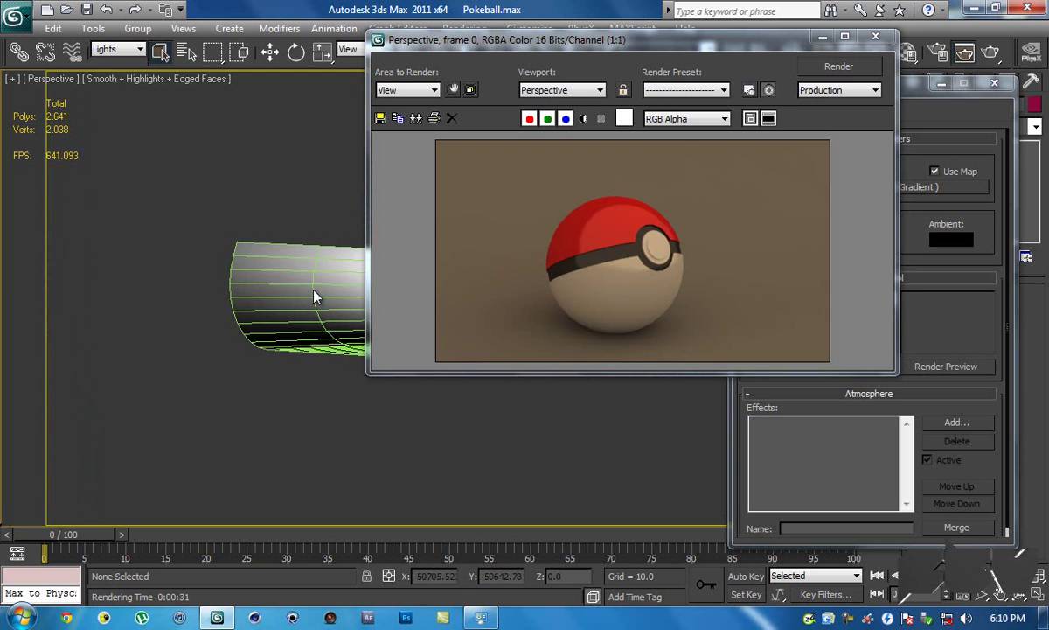
pyautogui.moveTo(308, 299); pyautogui.dragTo(94, 427, button='middle')
pyautogui.click(218, 468)
pyautogui.keyDown('alt'); pyautogui.moveTo(276, 480); pyautogui.dragTo(42, 419, button='middle'); pyautogui.keyUp('alt')
pyautogui.scroll(-2, 225, 447)
pyautogui.scroll(-1, 322, 389)
pyautogui.moveTo(320, 395); pyautogui.dragTo(405, 424, button='middle')
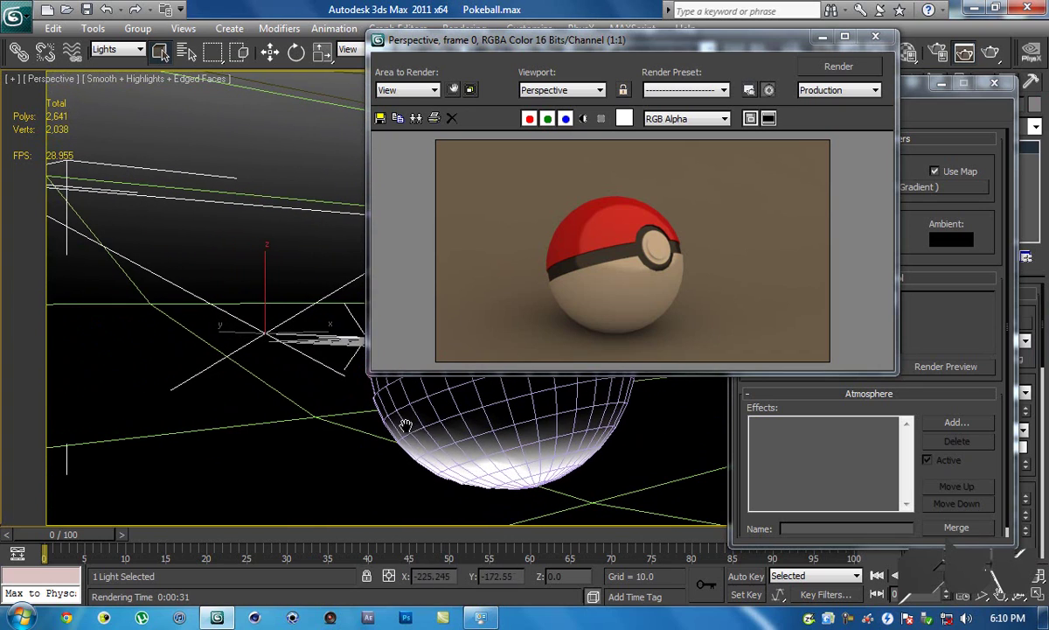
# Close the rendered frame and the environment settings to clear the view of the Pokeball
pyautogui.click(876, 35)
pyautogui.click(994, 82)
pyautogui.moveTo(510, 251); pyautogui.dragTo(533, 212, button='middle')
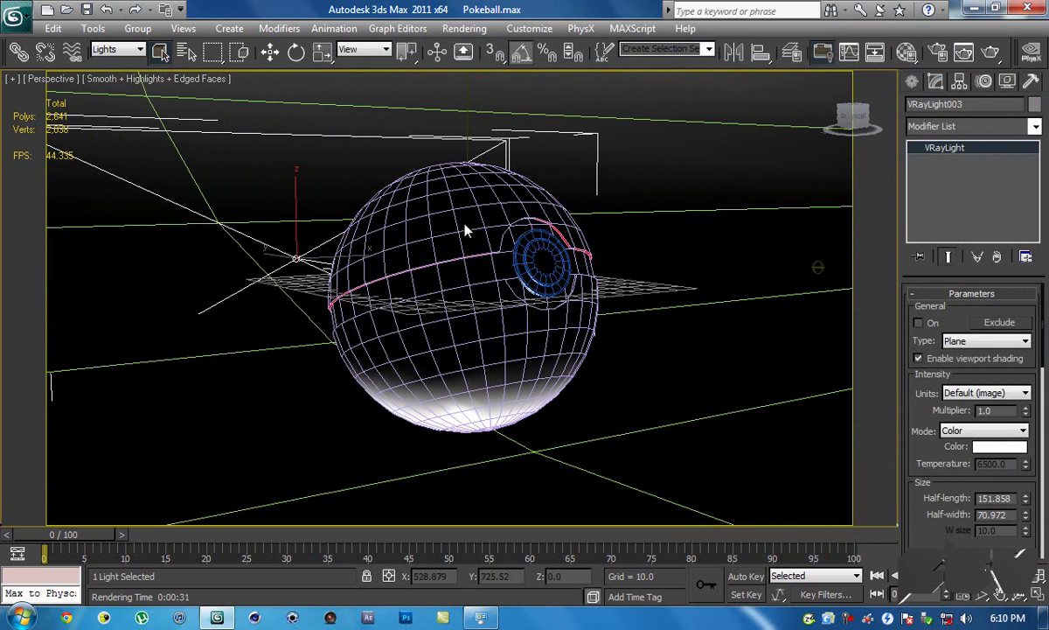
pyautogui.keyDown('alt'); pyautogui.moveTo(472, 217); pyautogui.dragTo(562, 210, button='middle'); pyautogui.keyUp('alt')
# Delete the V-Ray plane lights and the V-Ray ambient light around the Pokeball
pyautogui.click(582, 183)
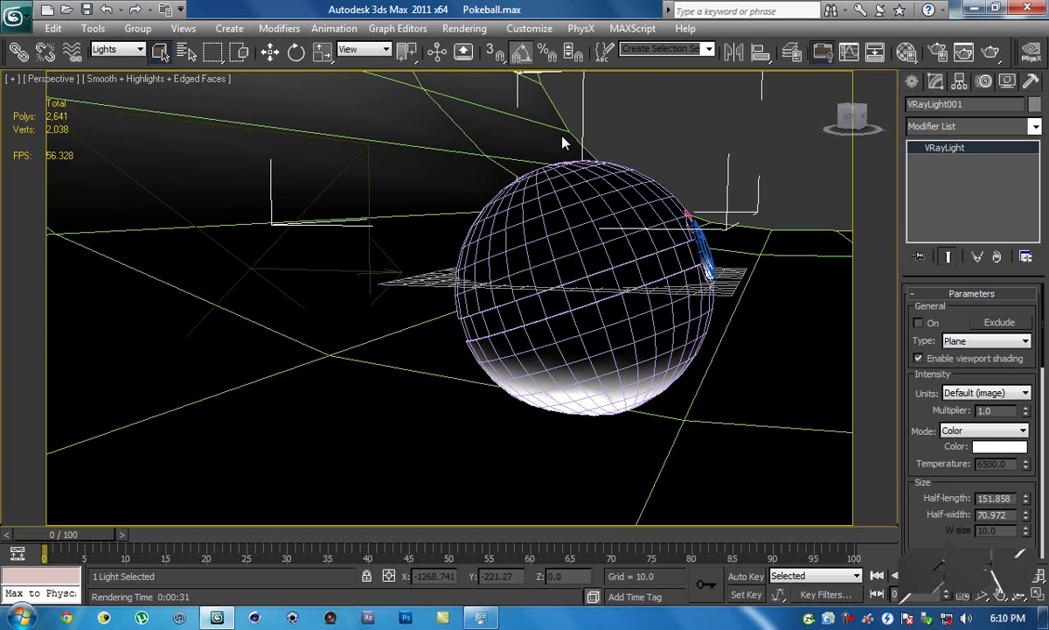
pyautogui.keyDown('alt'); pyautogui.moveTo(597, 191); pyautogui.dragTo(536, 205, button='middle'); pyautogui.keyUp('alt')
pyautogui.scroll(4, 542, 199)
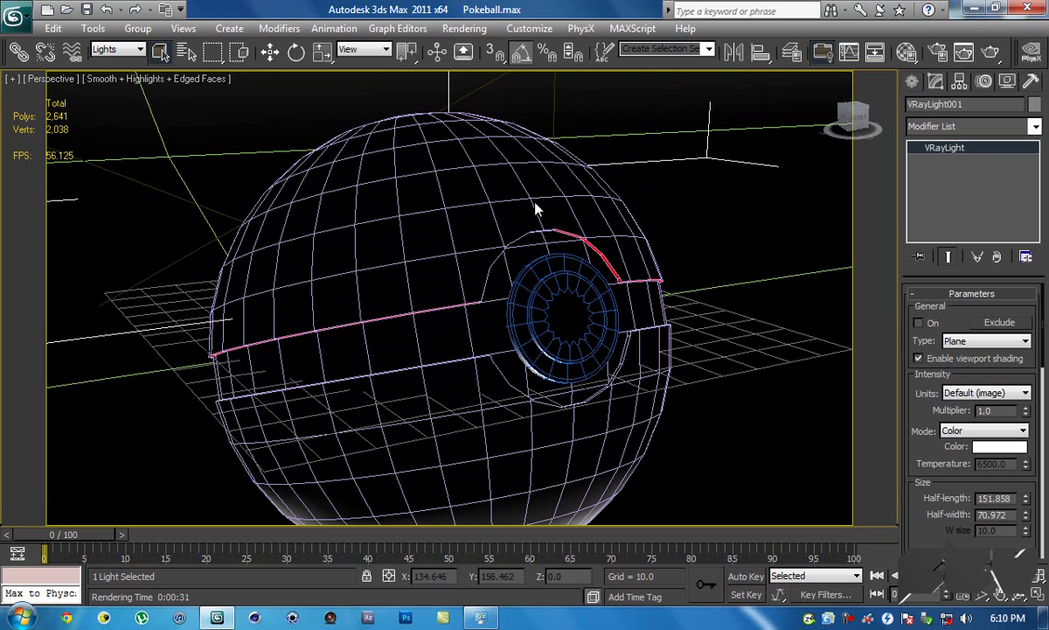
pyautogui.keyDown('alt'); pyautogui.moveTo(489, 170); pyautogui.dragTo(528, 175, button='middle'); pyautogui.keyUp('alt')
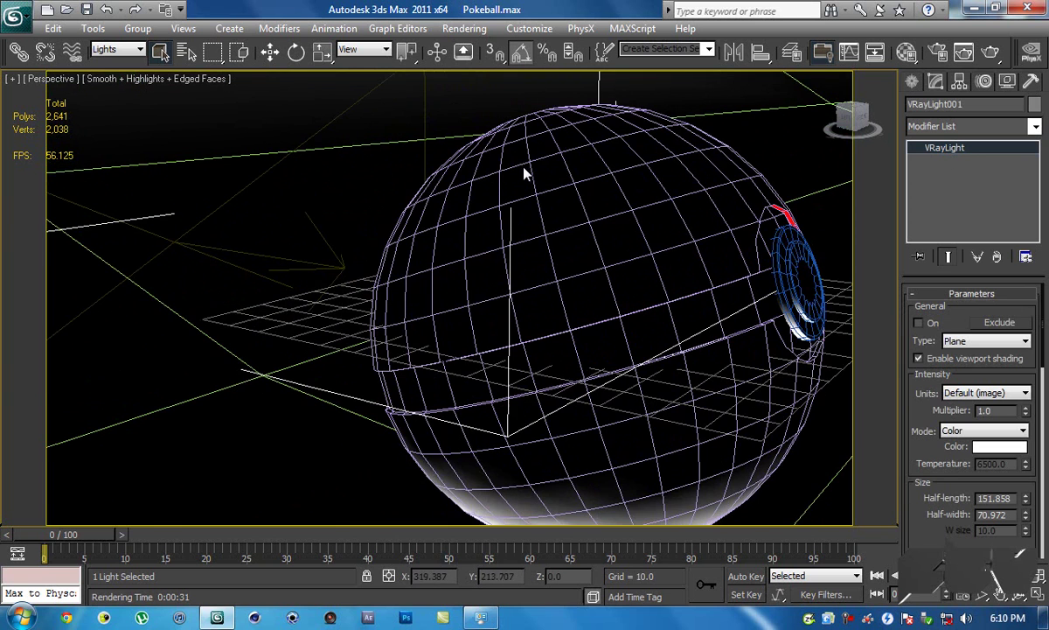
pyautogui.scroll(-5, 468, 177)
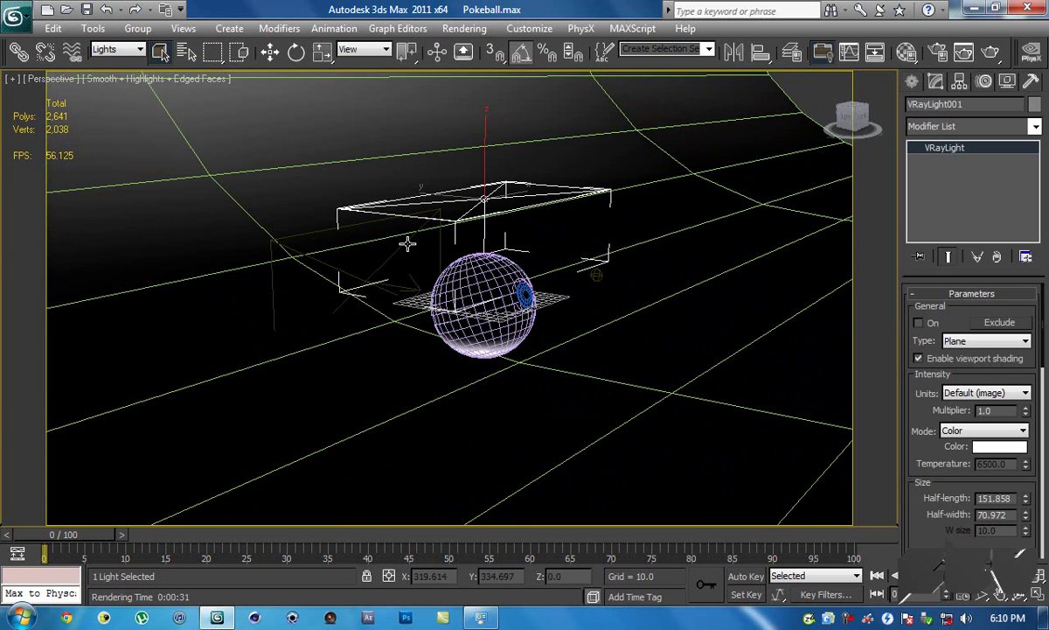
pyautogui.press('Delete')
pyautogui.hotkey('ctrl', 'z')
pyautogui.press('Delete')
pyautogui.click(596, 273)
pyautogui.press('Delete')
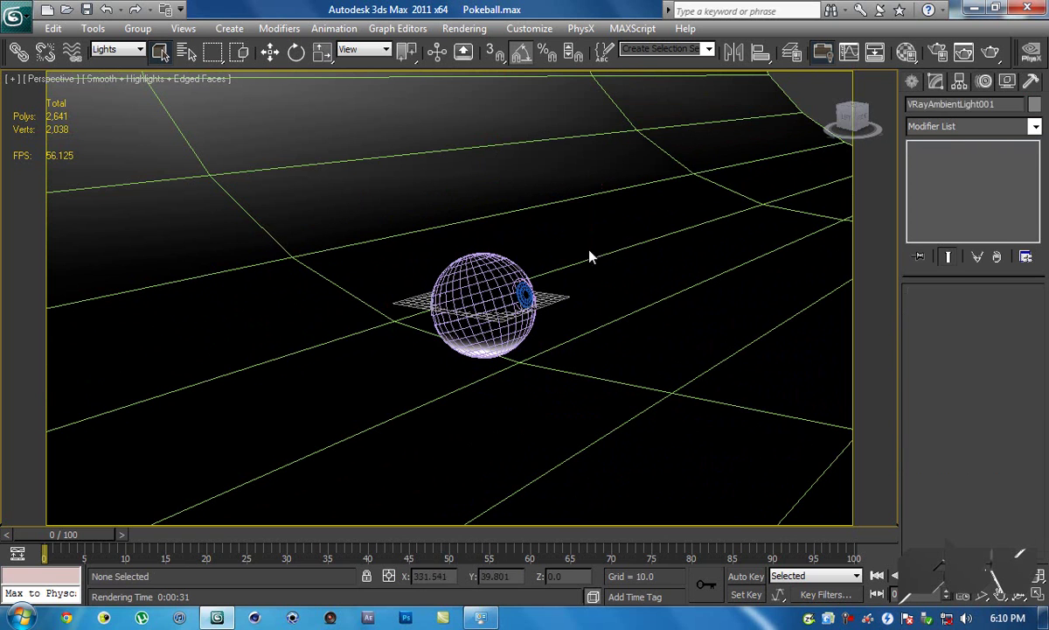
# Set the selection filter to All and select the curved backdrop plane behind the Pokeball
pyautogui.click(131, 49)
pyautogui.click(118, 59)
pyautogui.keyDown('alt'); pyautogui.moveTo(407, 218); pyautogui.dragTo(419, 168, button='middle'); pyautogui.keyUp('alt')
pyautogui.scroll(5, 422, 200)
pyautogui.keyDown('alt'); pyautogui.moveTo(452, 207); pyautogui.dragTo(379, 217, button='middle'); pyautogui.keyUp('alt')
pyautogui.scroll(3, 411, 217)
pyautogui.scroll(-5, 447, 213)
pyautogui.click(431, 216)
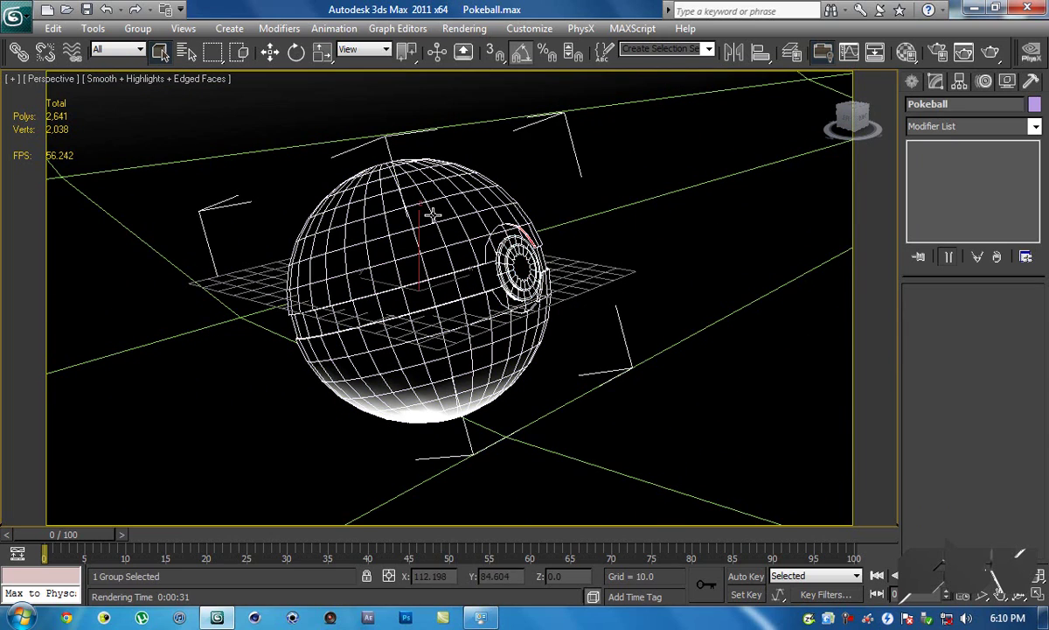
pyautogui.moveTo(467, 205); pyautogui.dragTo(435, 202, button='middle')
pyautogui.click(600, 171)
pyautogui.keyDown('alt'); pyautogui.moveTo(600, 171); pyautogui.dragTo(565, 175, button='middle'); pyautogui.keyUp('alt')
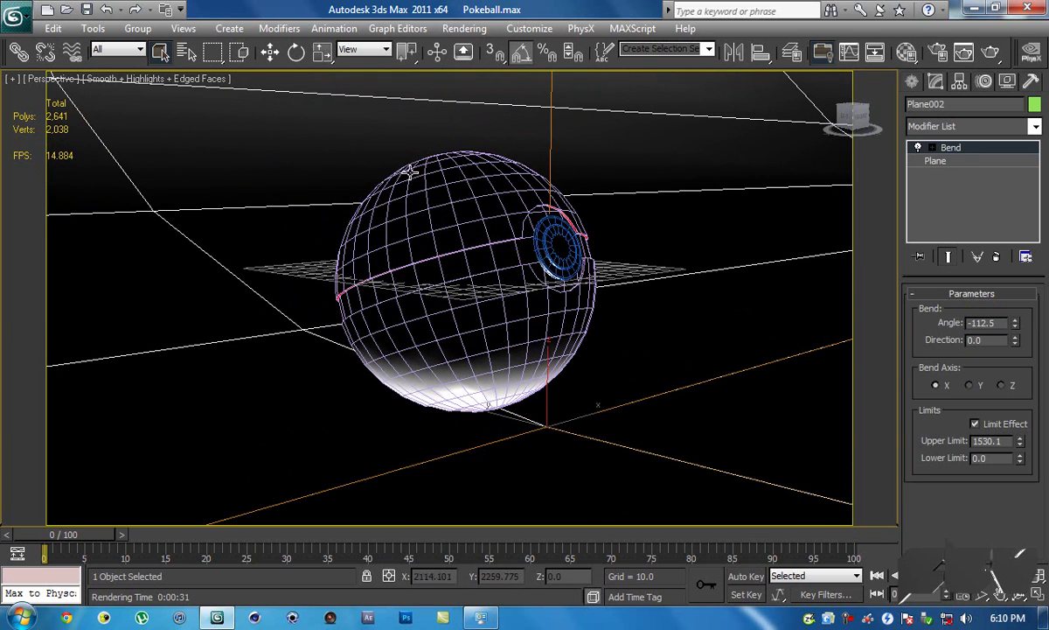
# Configure the active viewport to illuminate the scene with Default Lights
pyautogui.click(49, 80)
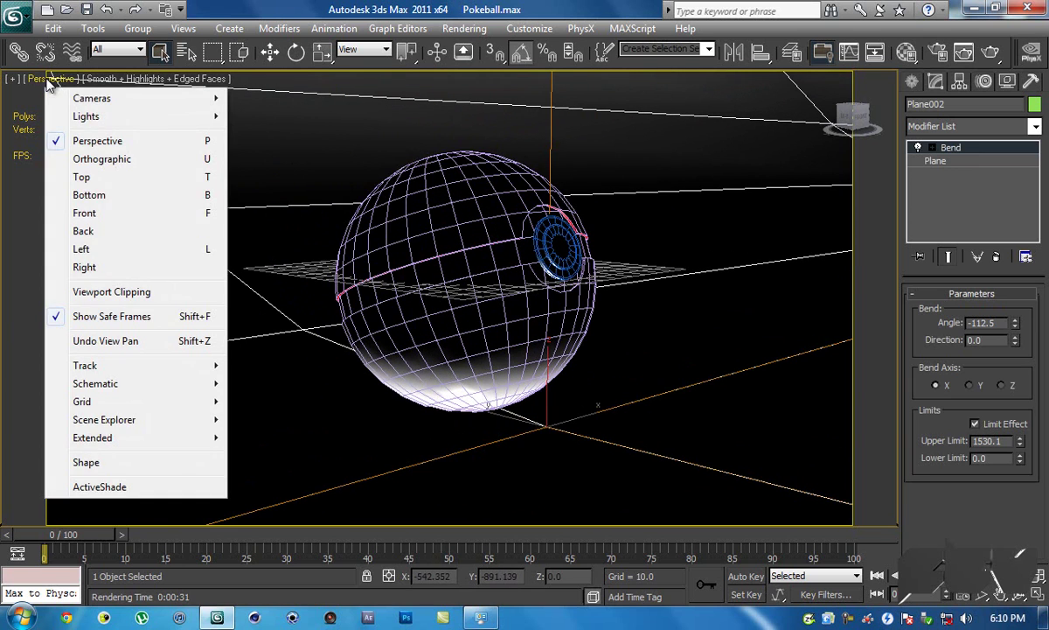
pyautogui.click(9, 80)
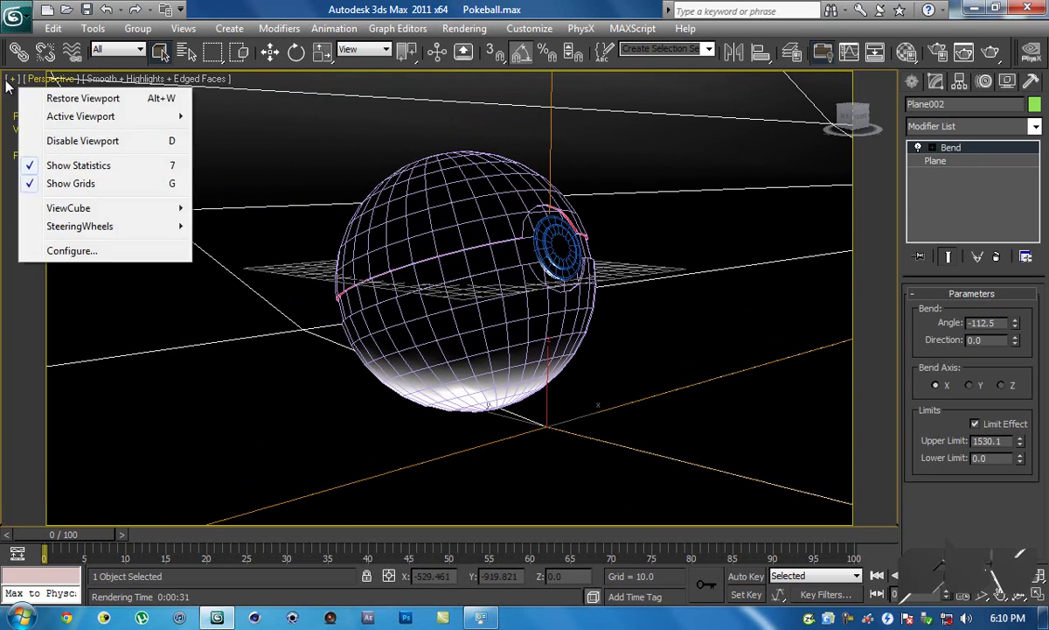
pyautogui.click(74, 250)
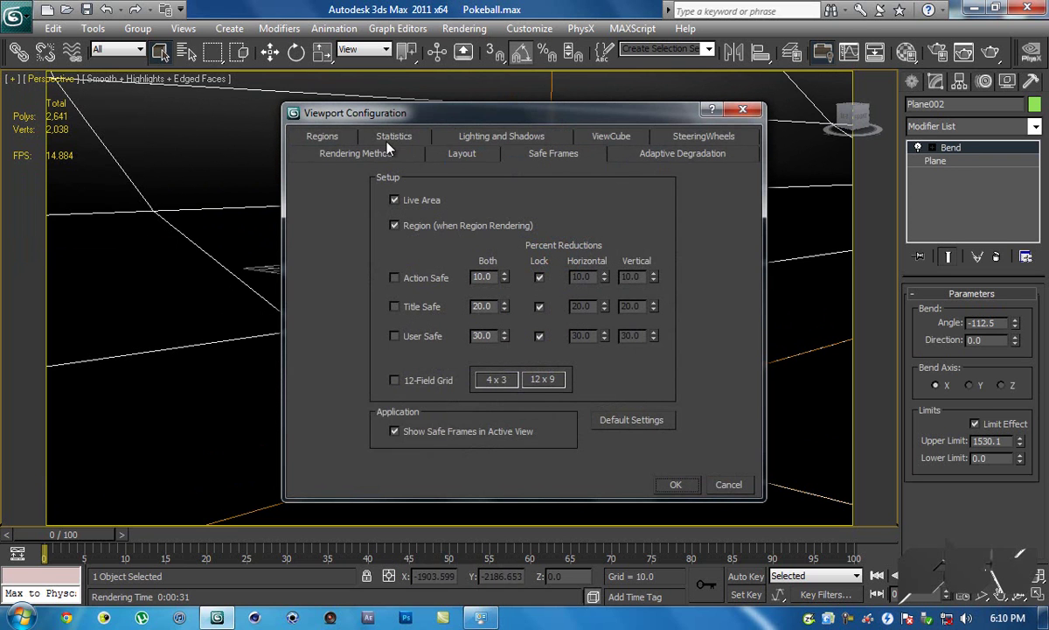
pyautogui.click(503, 138)
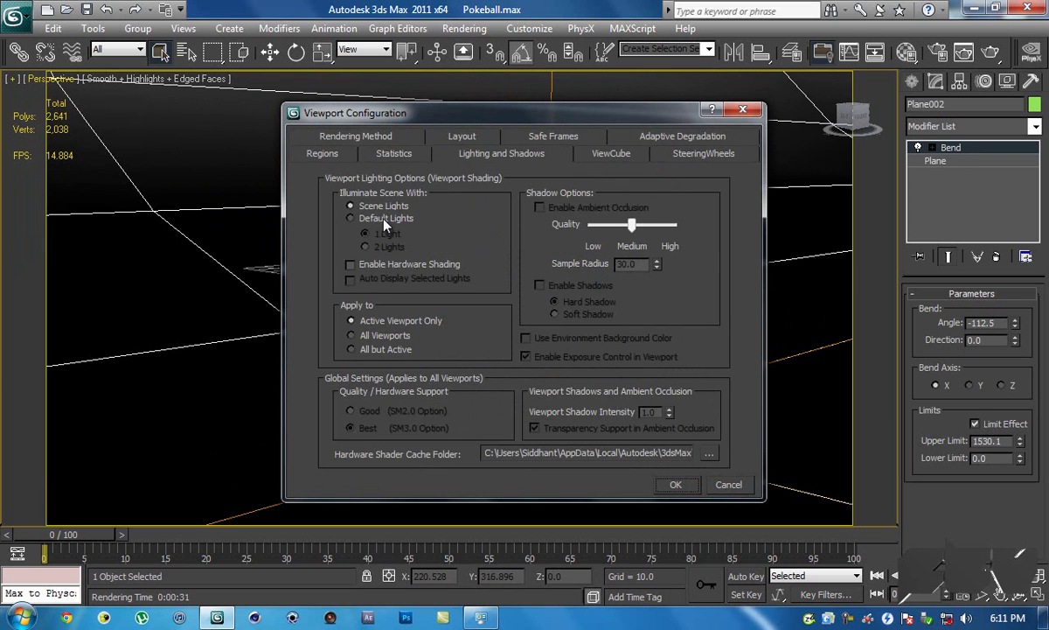
pyautogui.click(682, 488)
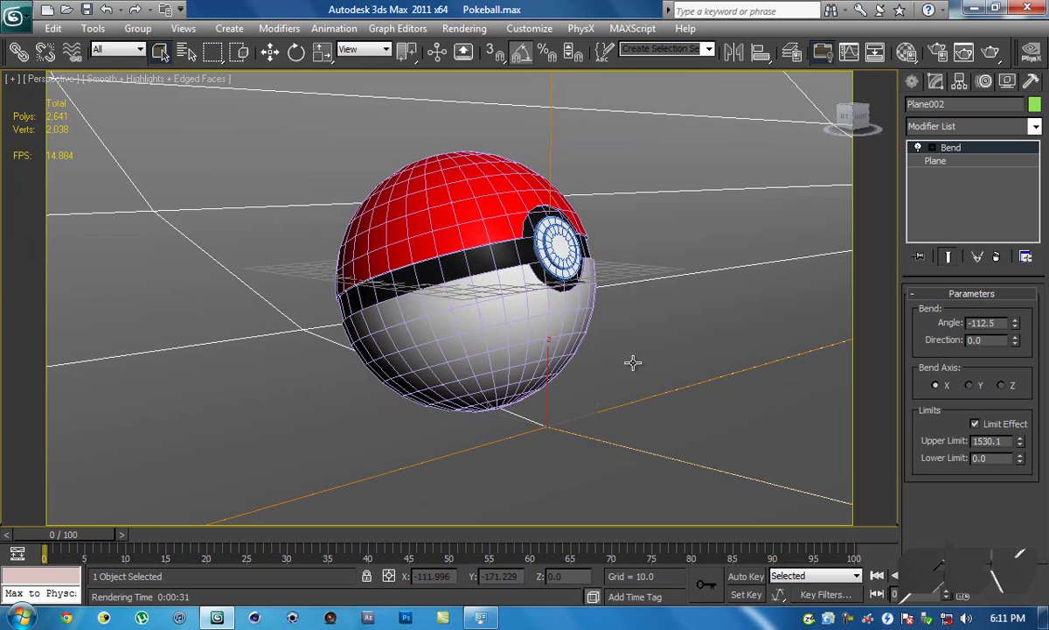
# Run a test render of the Perspective view without the scene lights and close the rendered frame
pyautogui.keyDown('alt'); pyautogui.moveTo(625, 307); pyautogui.dragTo(631, 298, button='middle'); pyautogui.keyUp('alt')
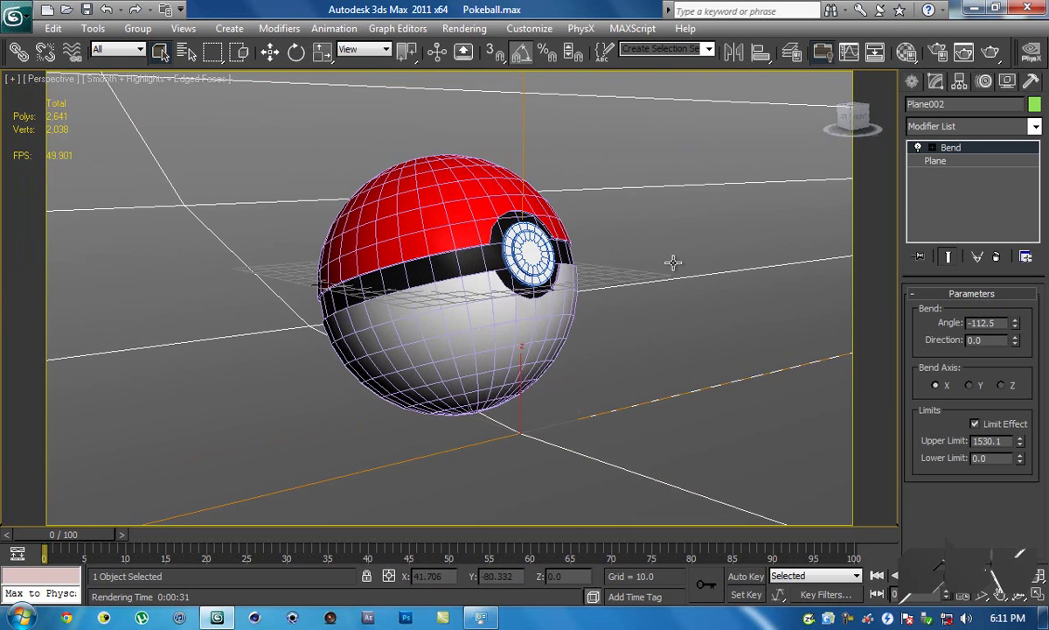
pyautogui.click(988, 54)
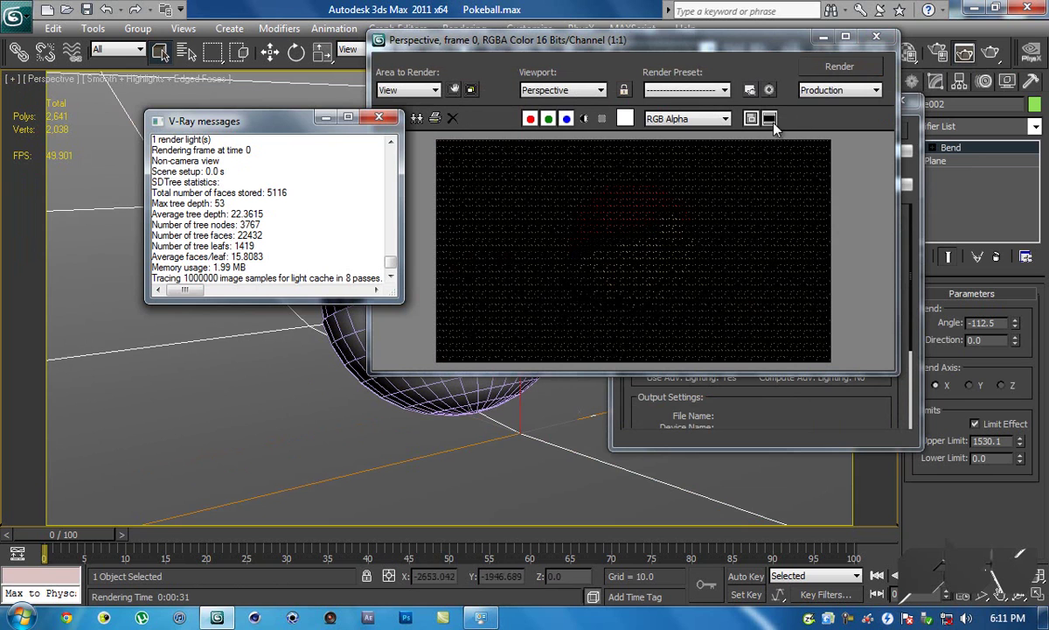
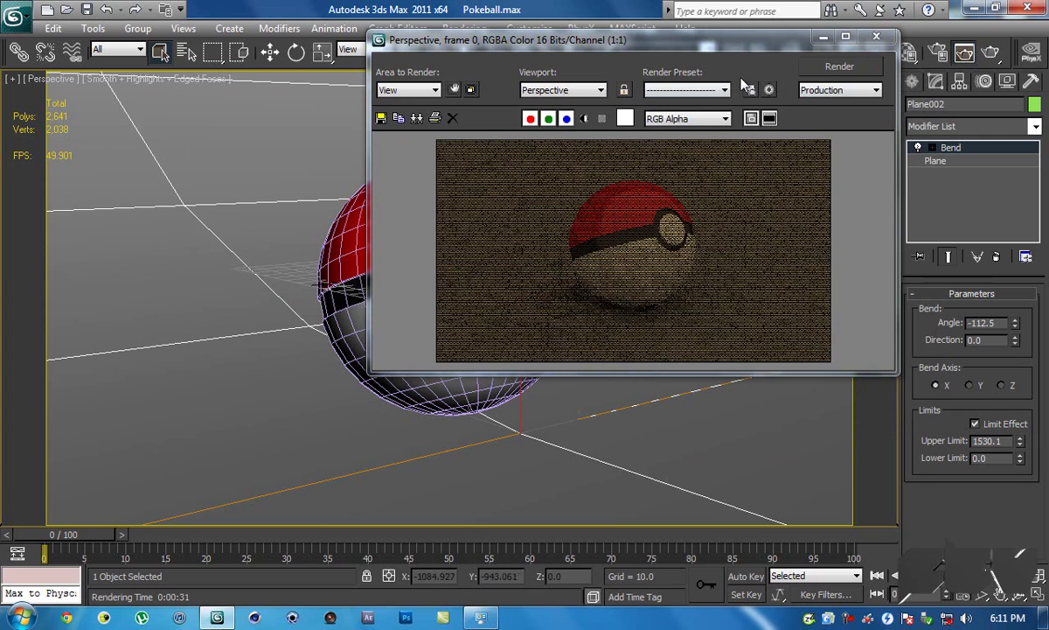
pyautogui.click(876, 37)
# Open the Pokeball group and select its red upper shell
pyautogui.moveTo(545, 185)
pyautogui.mouseDown(button='middle')
pyautogui.moveTo(541, 199)
pyautogui.moveTo(555, 194)
pyautogui.mouseUp(button='middle')
pyautogui.scroll(5, 543, 197)
pyautogui.click(539, 183)
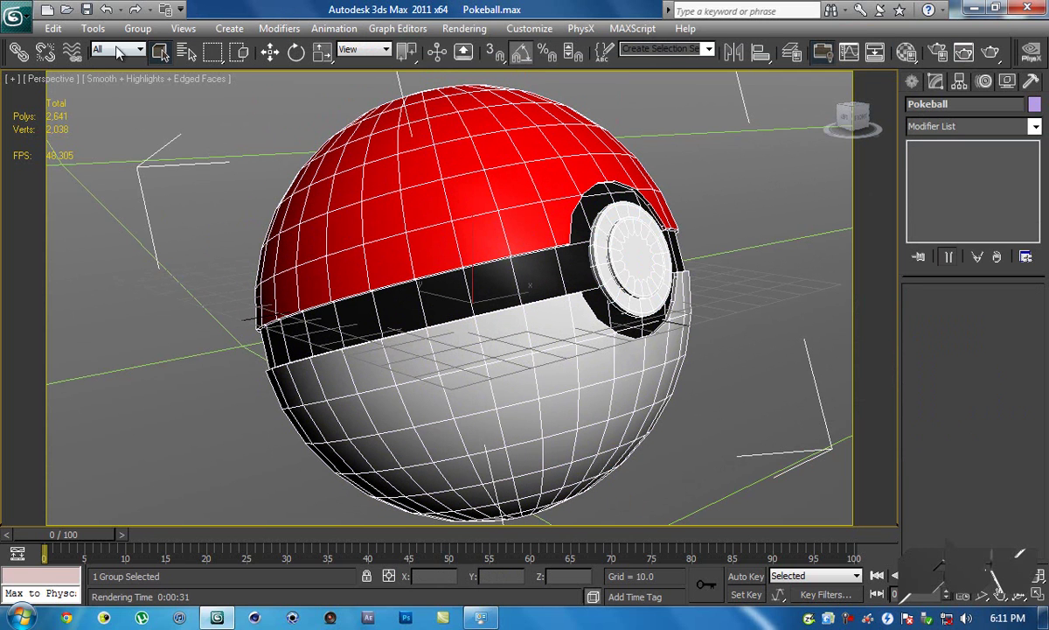
pyautogui.click(131, 28)
pyautogui.click(162, 68)
pyautogui.moveTo(465, 199); pyautogui.dragTo(575, 162, button='middle')
pyautogui.click(495, 173)
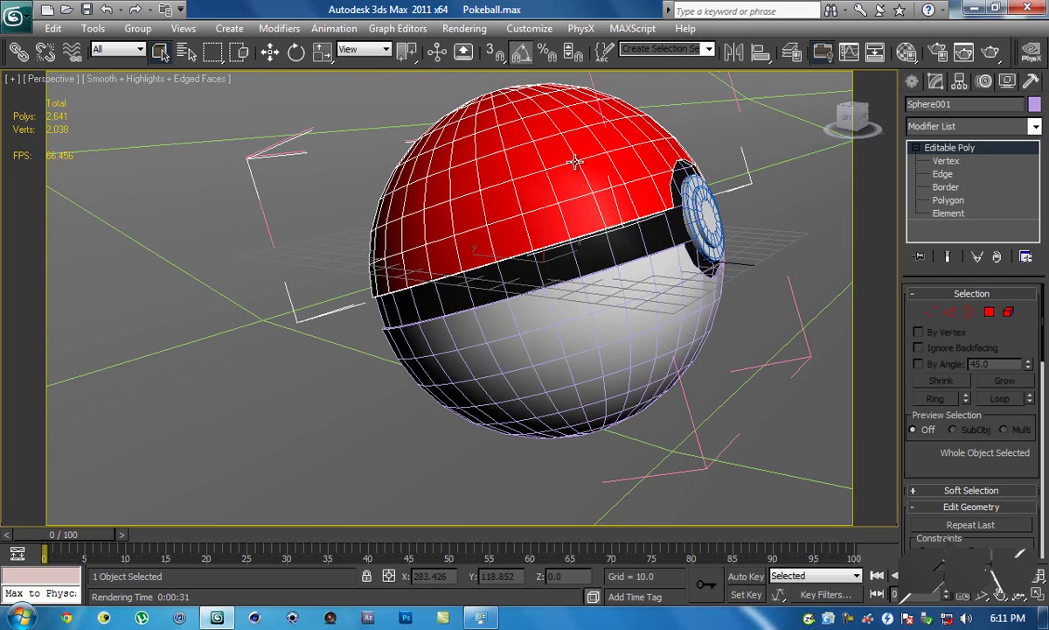
# Close the Pokeball group and rotate it 20 degrees about X to level the ball
pyautogui.click(133, 29)
pyautogui.click(164, 110)
pyautogui.keyDown('alt'); pyautogui.moveTo(498, 117); pyautogui.dragTo(495, 120, button='middle'); pyautogui.keyUp('alt')
pyautogui.press('e')
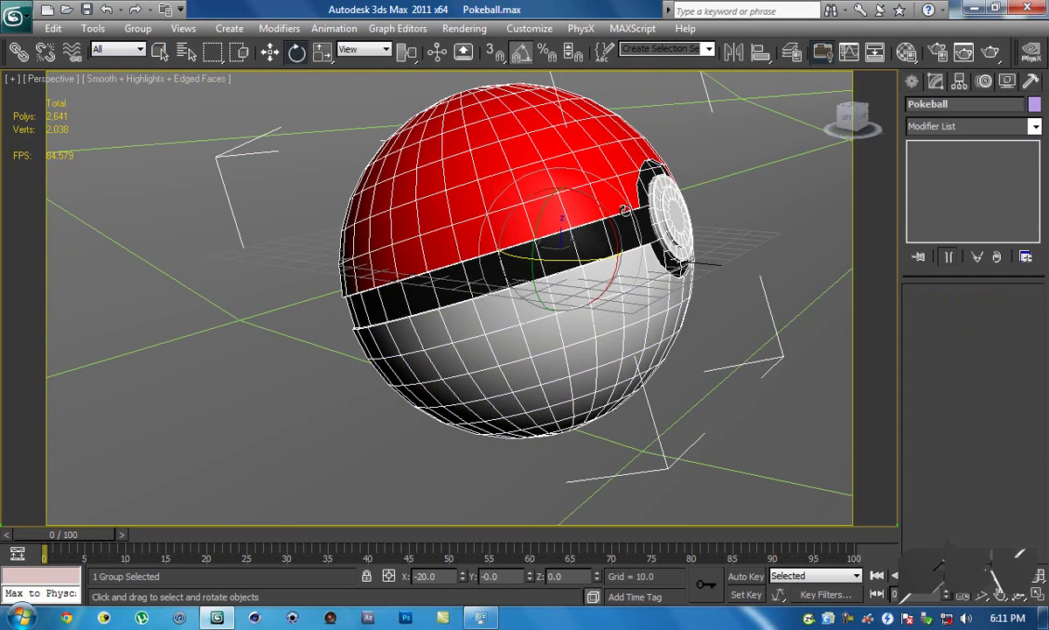
pyautogui.moveTo(600, 206); pyautogui.dragTo(606, 224)
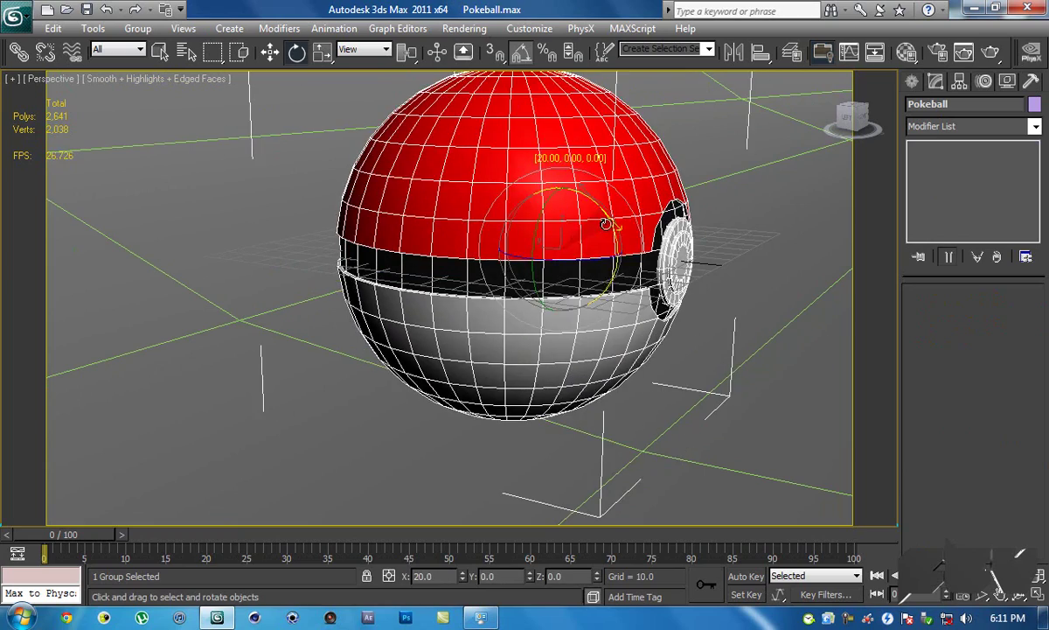
pyautogui.keyDown('alt'); pyautogui.moveTo(647, 203); pyautogui.dragTo(594, 192, button='middle'); pyautogui.keyUp('alt')
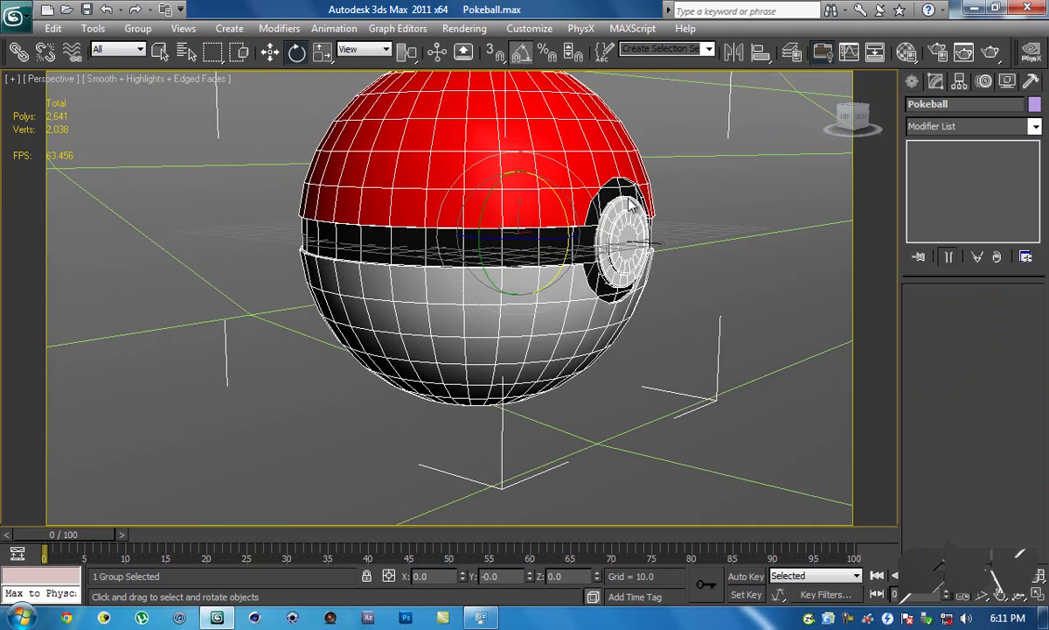
# Reopen the Pokeball group and select its red upper shell
pyautogui.click(135, 28)
pyautogui.click(155, 91)
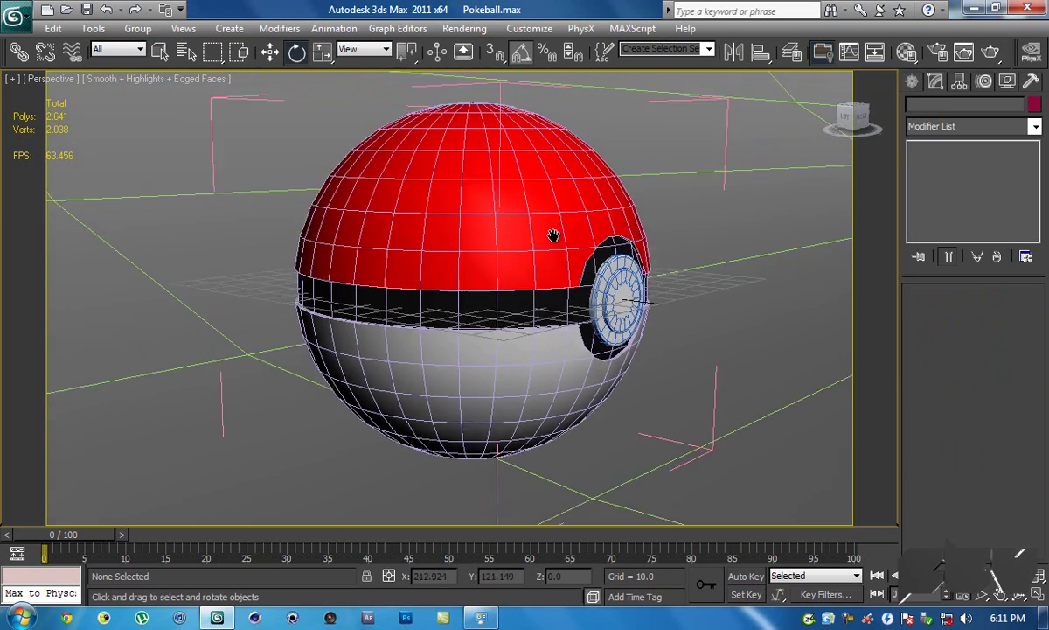
pyautogui.click(551, 237)
pyautogui.keyDown('alt'); pyautogui.moveTo(527, 218); pyautogui.dragTo(553, 222, button='middle'); pyautogui.keyUp('alt')
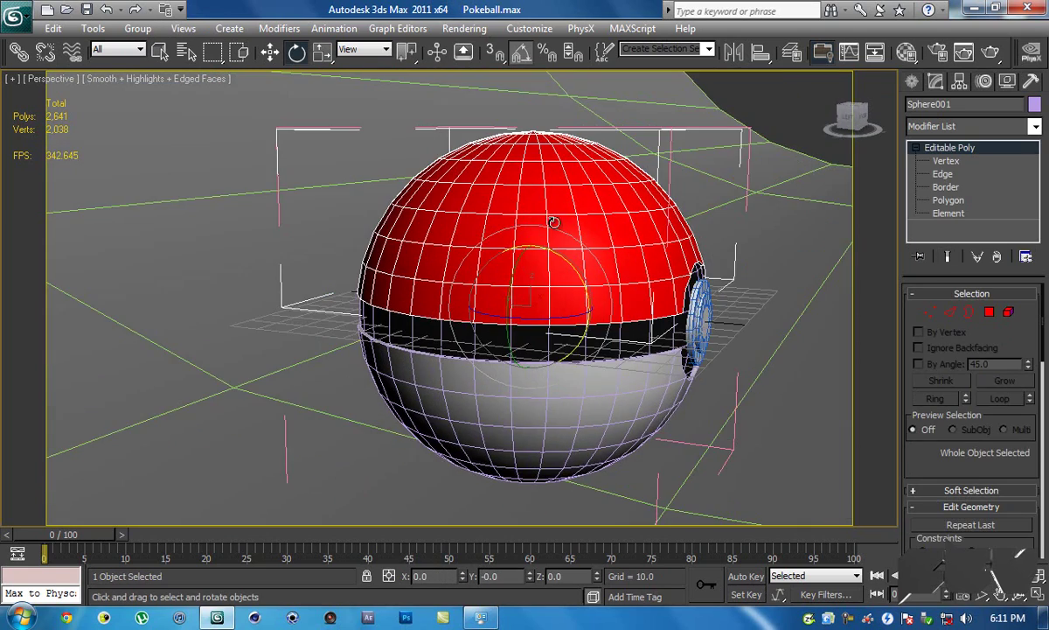
# Set only the red shell's pivot to be affected and move it 56.7 along Y to the rear edge opposite the button
pyautogui.click(959, 80)
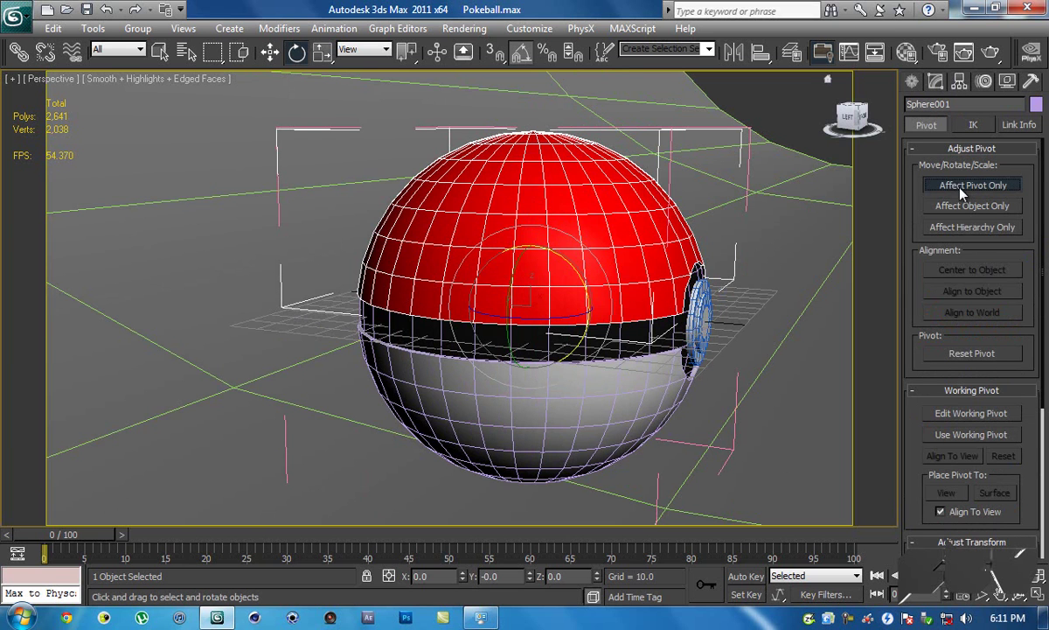
pyautogui.click(962, 187)
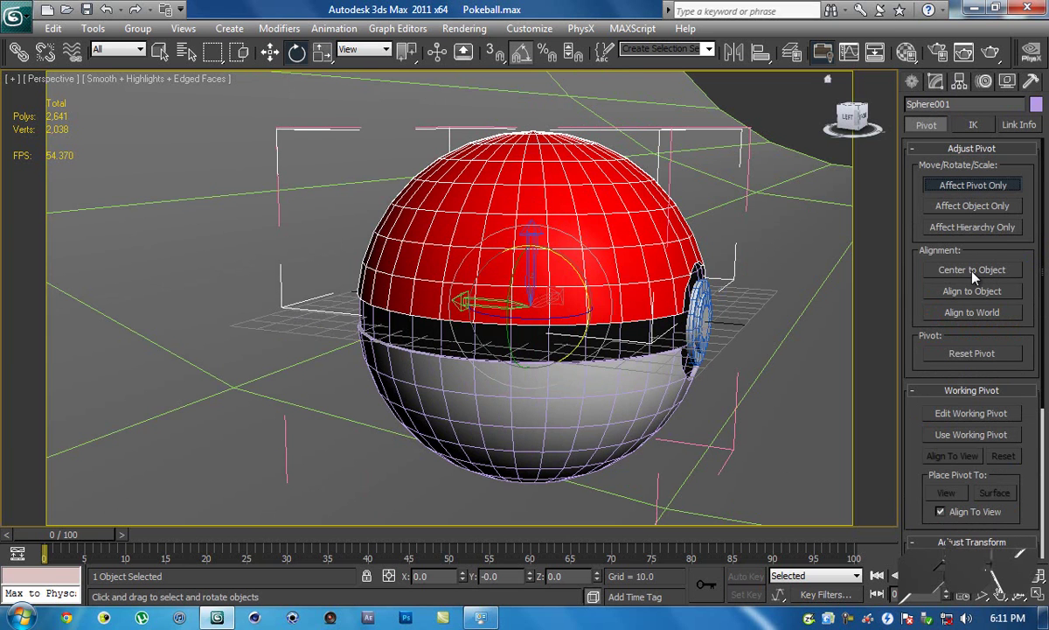
pyautogui.keyDown('alt'); pyautogui.moveTo(468, 239); pyautogui.dragTo(702, 287, button='middle'); pyautogui.keyUp('alt')
pyautogui.scroll(2, 702, 287)
pyautogui.press('w')
pyautogui.moveTo(703, 287); pyautogui.dragTo(435, 256)
pyautogui.keyDown('alt'); pyautogui.moveTo(564, 260); pyautogui.dragTo(636, 280, button='middle'); pyautogui.keyUp('alt')
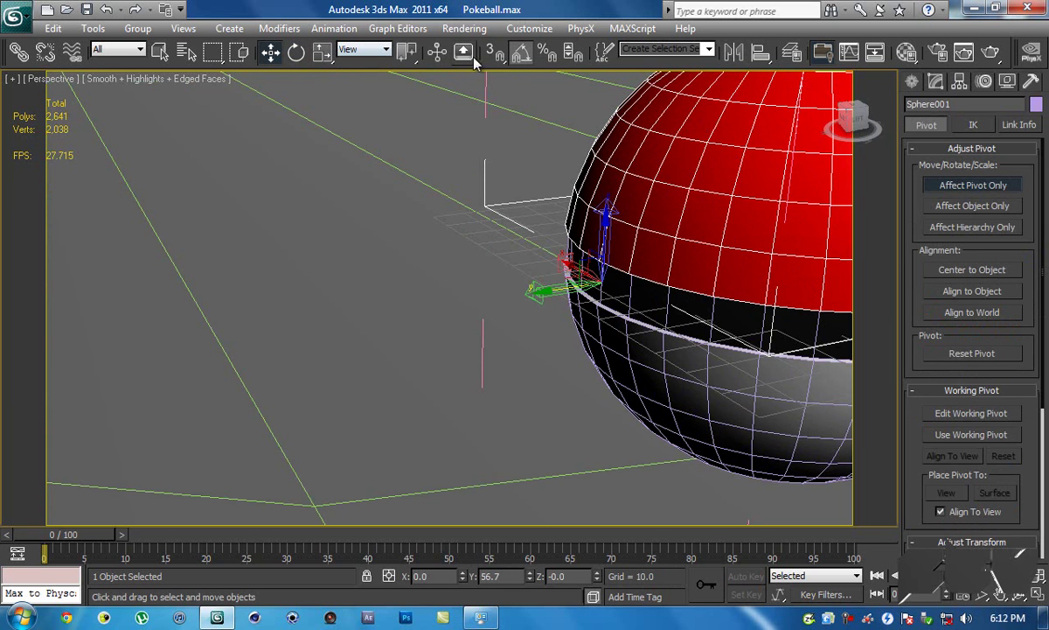
# Check that the snap settings use Vertex and turn on 3D snapping
pyautogui.rightClick(498, 52)
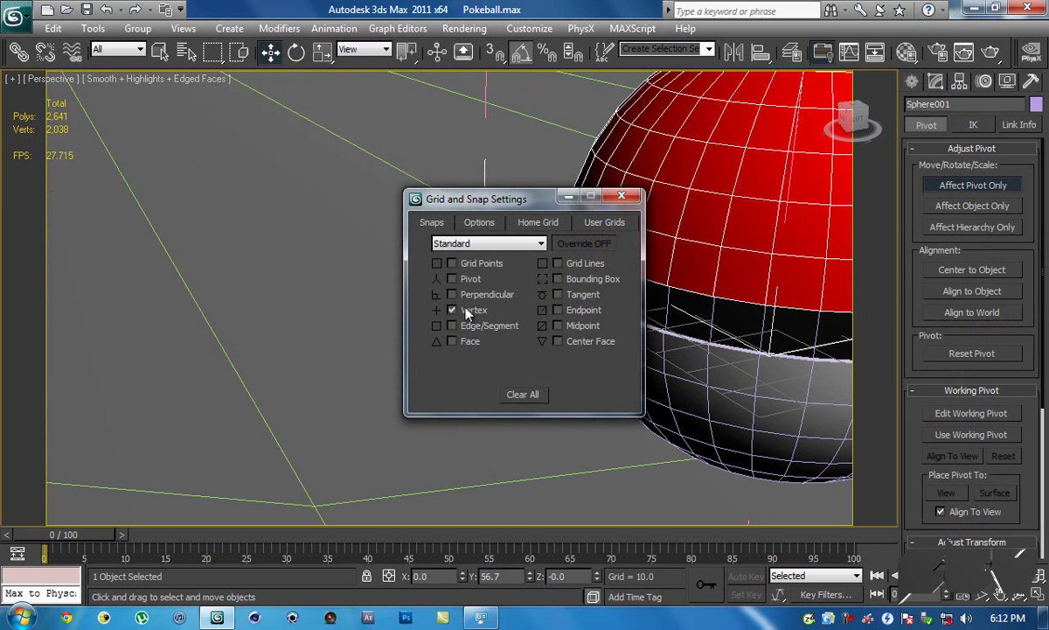
pyautogui.click(622, 197)
pyautogui.rightClick(498, 53)
pyautogui.click(495, 55)
pyautogui.click(621, 196)
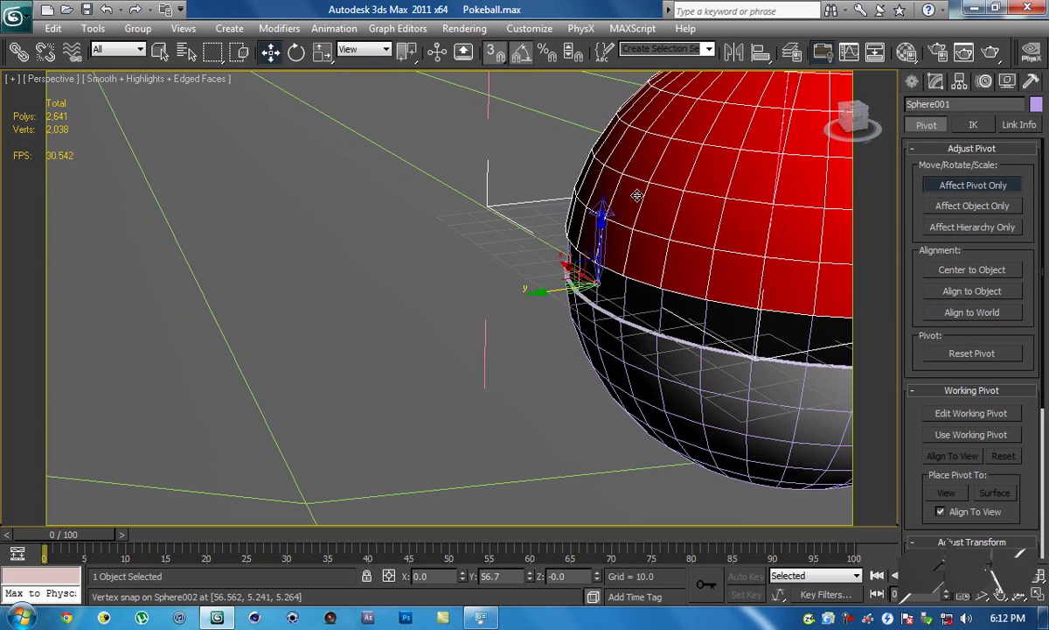
# Snap the red shell's pivot onto the vertex at its rear lower rim and leave pivot editing
pyautogui.moveTo(651, 216); pyautogui.dragTo(588, 243, button='middle')
pyautogui.scroll(2, 652, 190)
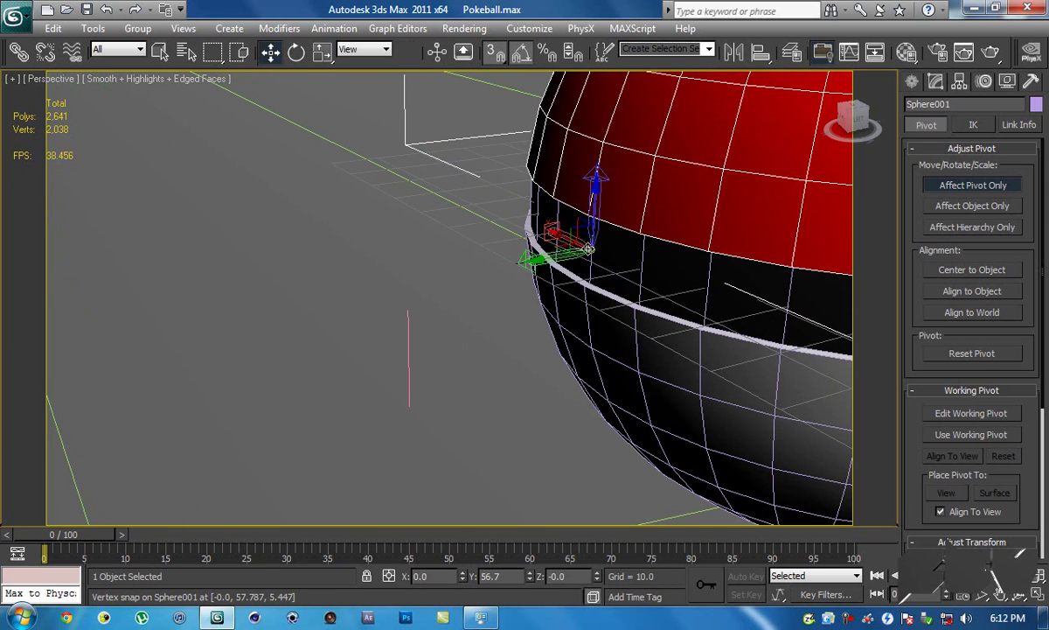
pyautogui.keyDown('alt'); pyautogui.moveTo(618, 236); pyautogui.dragTo(640, 245, button='middle'); pyautogui.keyUp('alt')
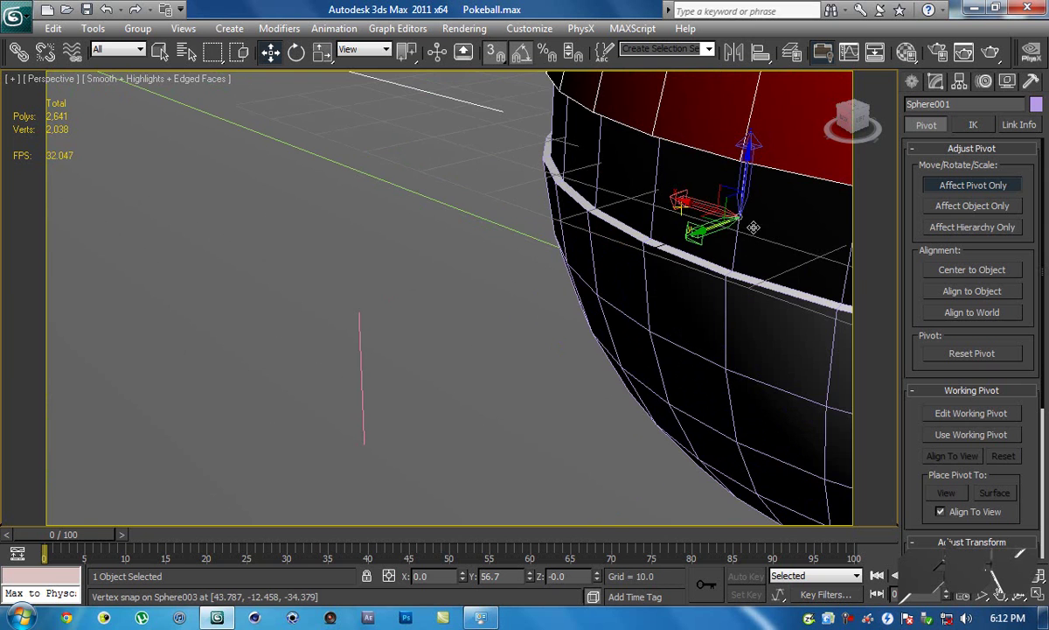
pyautogui.keyDown('alt'); pyautogui.moveTo(753, 227); pyautogui.dragTo(692, 249, button='middle'); pyautogui.keyUp('alt')
pyautogui.moveTo(665, 244); pyautogui.dragTo(665, 263)
pyautogui.moveTo(697, 234)
pyautogui.keyDown('alt'); pyautogui.mouseDown(button='middle')
pyautogui.moveTo(656, 215)
pyautogui.moveTo(687, 238)
pyautogui.mouseUp(button='middle'); pyautogui.keyUp('alt')
pyautogui.moveTo(701, 284); pyautogui.dragTo(633, 203)
pyautogui.keyDown('alt'); pyautogui.moveTo(663, 201); pyautogui.dragTo(577, 178, button='middle'); pyautogui.keyUp('alt')
pyautogui.scroll(4, 600, 180)
pyautogui.scroll(-5, 542, 180)
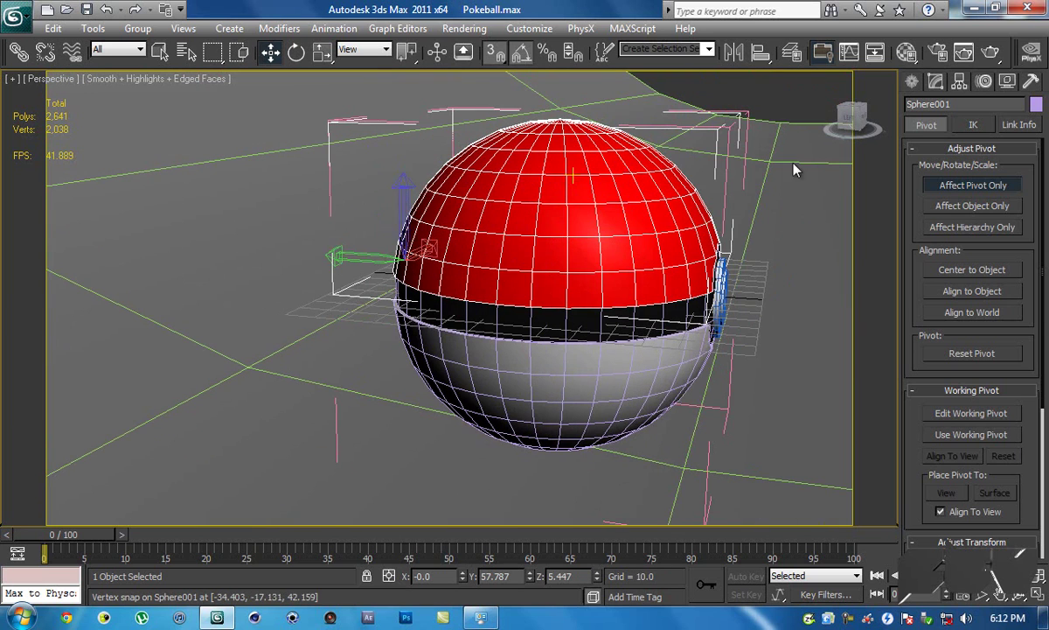
pyautogui.click(980, 189)
# Try to swing the red shell open by rotating it -35 degrees about X, then restore it
pyautogui.moveTo(679, 199)
pyautogui.keyDown('alt'); pyautogui.mouseDown(button='middle')
pyautogui.moveTo(661, 197)
pyautogui.moveTo(668, 203)
pyautogui.mouseUp(button='middle'); pyautogui.keyUp('alt')
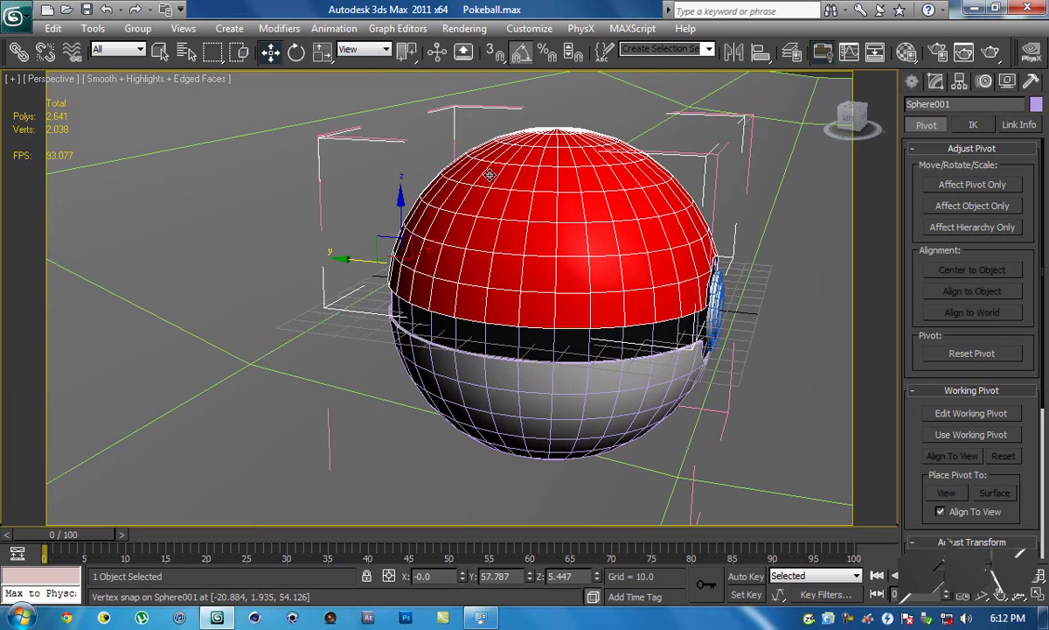
pyautogui.press('e')
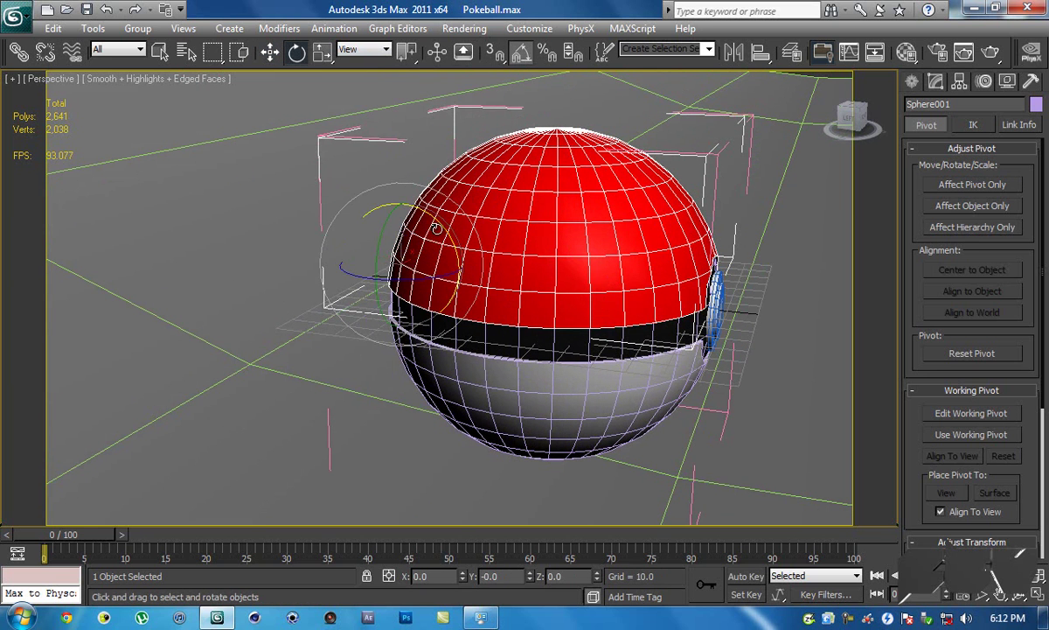
pyautogui.moveTo(436, 228); pyautogui.dragTo(417, 215)
pyautogui.keyDown('alt'); pyautogui.moveTo(412, 213); pyautogui.dragTo(593, 226, button='middle'); pyautogui.keyUp('alt')
pyautogui.scroll(3, 552, 208)
pyautogui.scroll(-3, 508, 220)
pyautogui.scroll(-3, 678, 216)
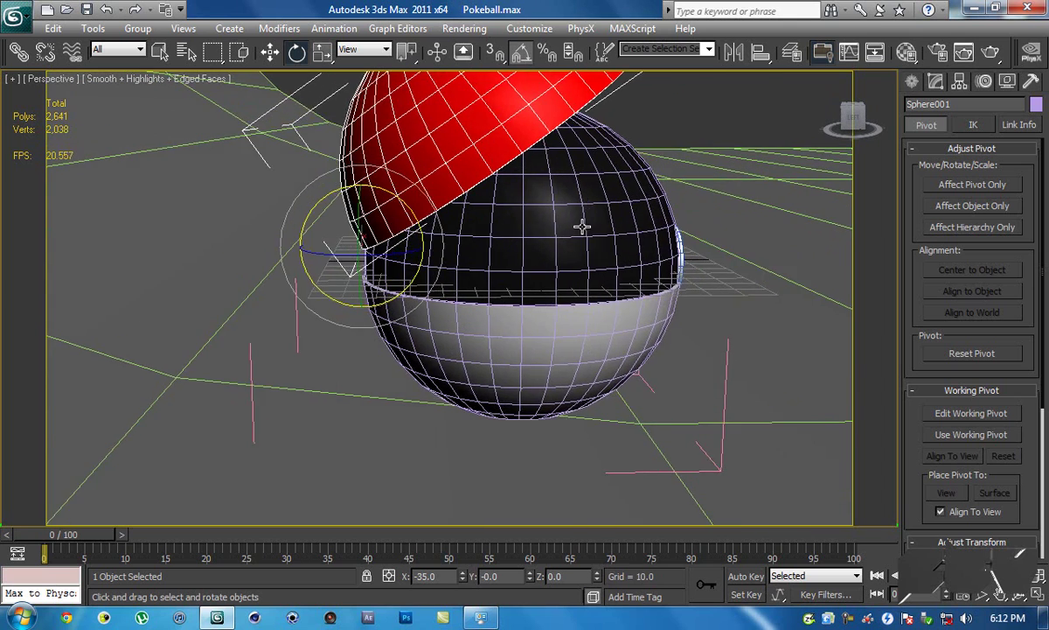
pyautogui.scroll(3, 586, 227)
pyautogui.keyDown('alt'); pyautogui.moveTo(696, 222); pyautogui.dragTo(715, 205, button='middle'); pyautogui.keyUp('alt')
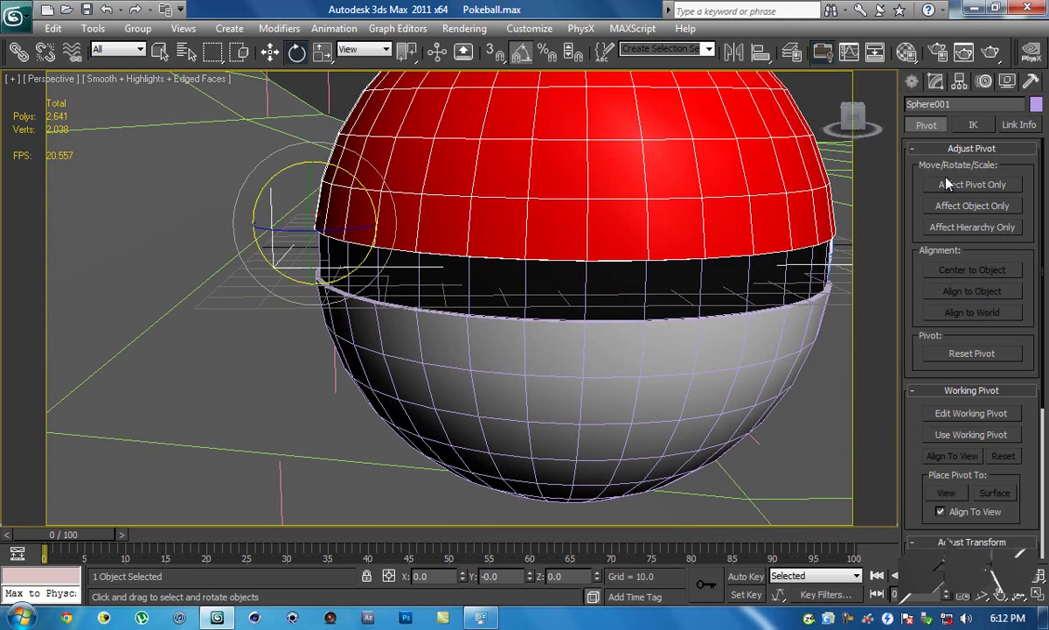
# Lower the red shell's pivot to about Z -0.57, shift it about -0.5 along Y, and leave pivot editing
pyautogui.click(967, 186)
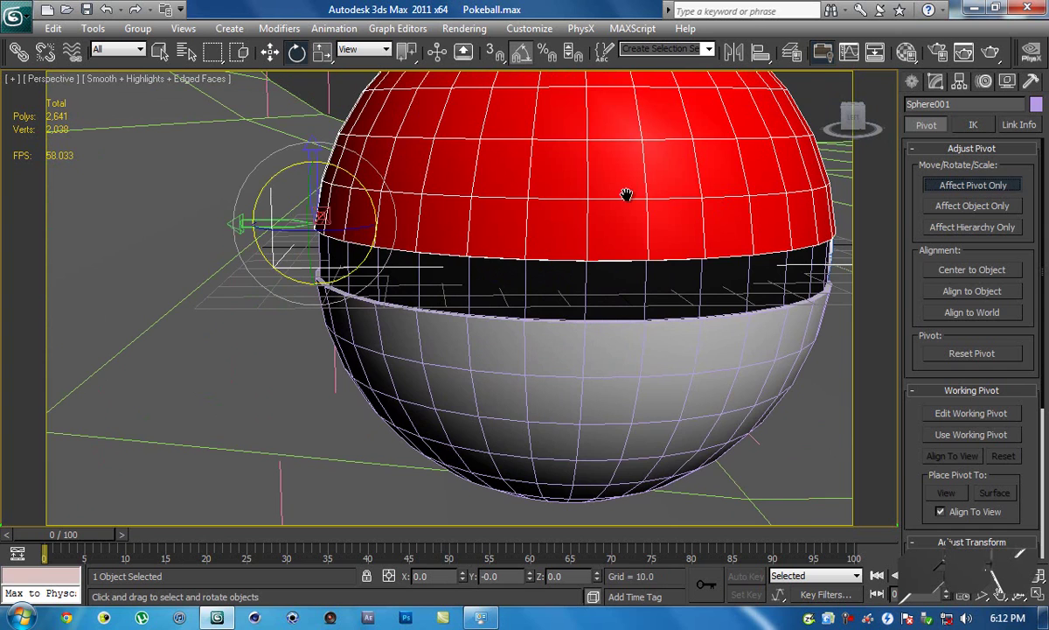
pyautogui.moveTo(626, 195); pyautogui.dragTo(705, 194, button='middle')
pyautogui.scroll(3, 705, 194)
pyautogui.scroll(3, 431, 194)
pyautogui.keyDown('alt'); pyautogui.moveTo(431, 194); pyautogui.dragTo(502, 230, button='middle'); pyautogui.keyUp('alt')
pyautogui.press('w')
pyautogui.moveTo(606, 128); pyautogui.dragTo(611, 187)
pyautogui.keyDown('alt'); pyautogui.moveTo(611, 187); pyautogui.dragTo(538, 175, button='middle'); pyautogui.keyUp('alt')
pyautogui.moveTo(326, 166); pyautogui.dragTo(327, 163)
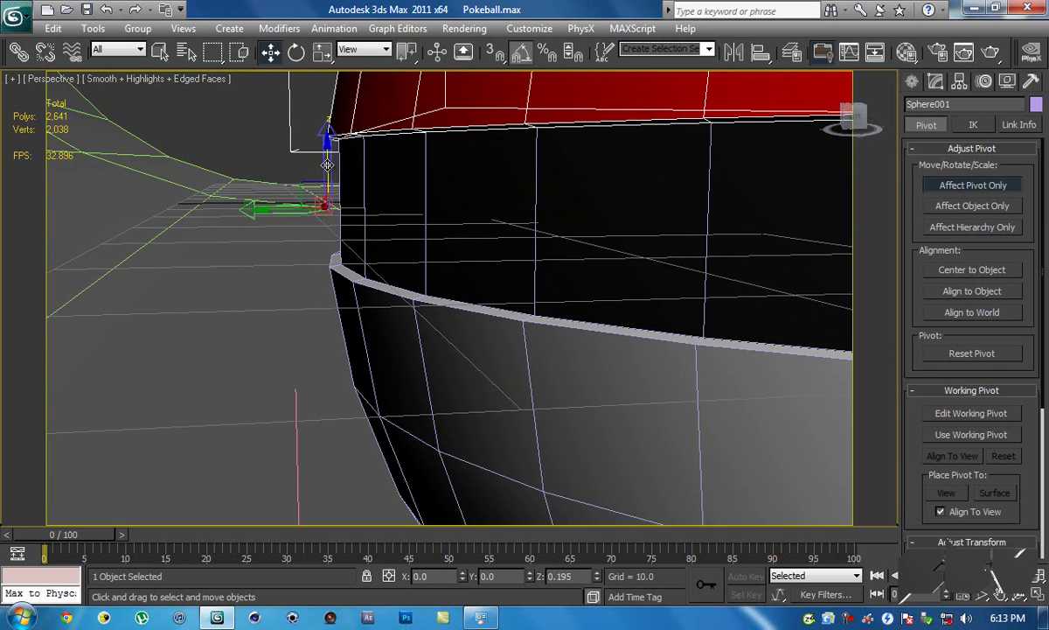
pyautogui.keyDown('alt'); pyautogui.moveTo(327, 163); pyautogui.dragTo(366, 184, button='middle'); pyautogui.keyUp('alt')
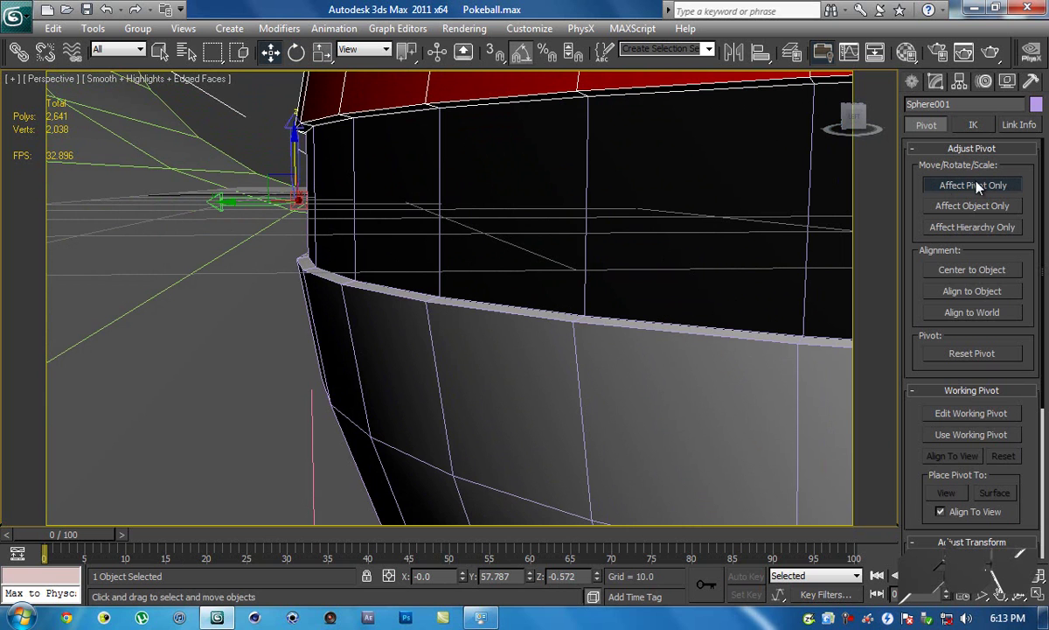
pyautogui.moveTo(242, 214); pyautogui.dragTo(246, 204)
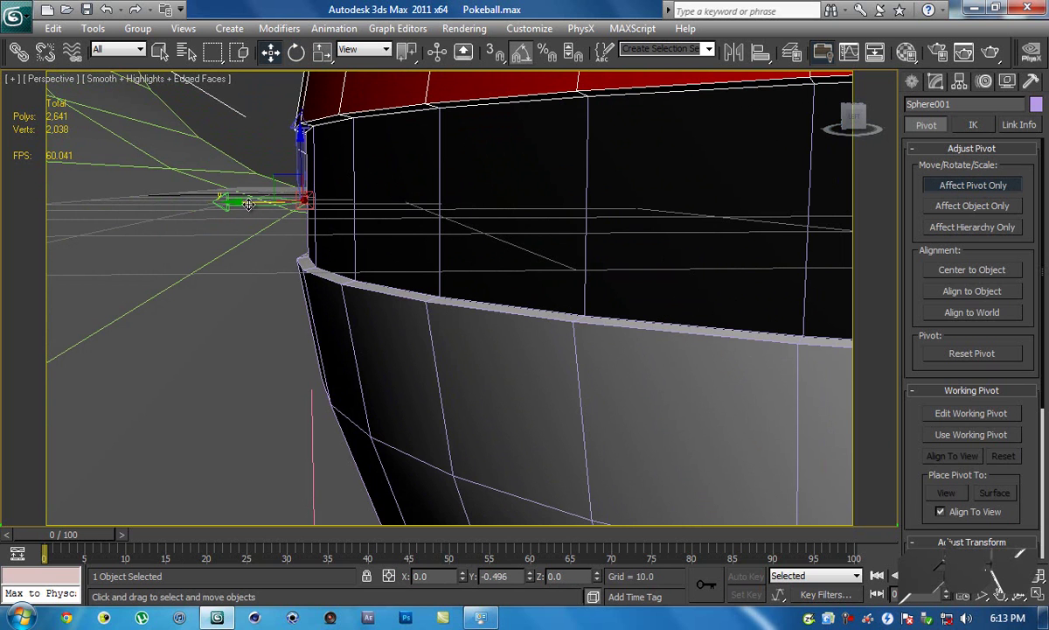
pyautogui.click(988, 194)
# Try rotating the red shell open by -35 degrees about X on its adjusted pivot, then undo the rotation
pyautogui.moveTo(724, 180); pyautogui.dragTo(539, 256, button='middle')
pyautogui.scroll(-3, 559, 244)
pyautogui.press('r')
pyautogui.press('e')
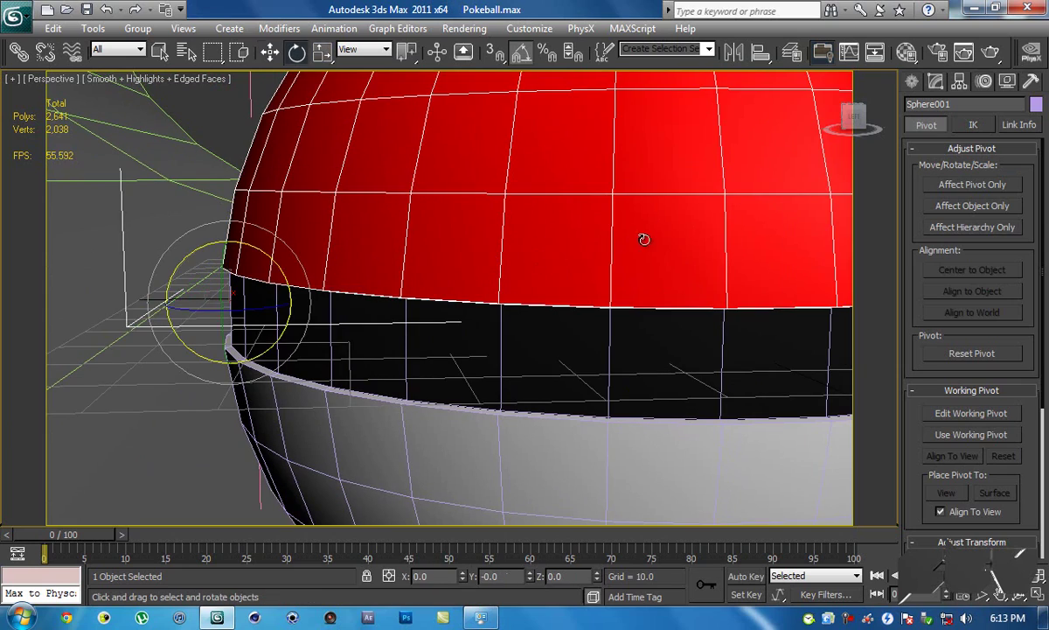
pyautogui.moveTo(270, 260); pyautogui.dragTo(331, 234)
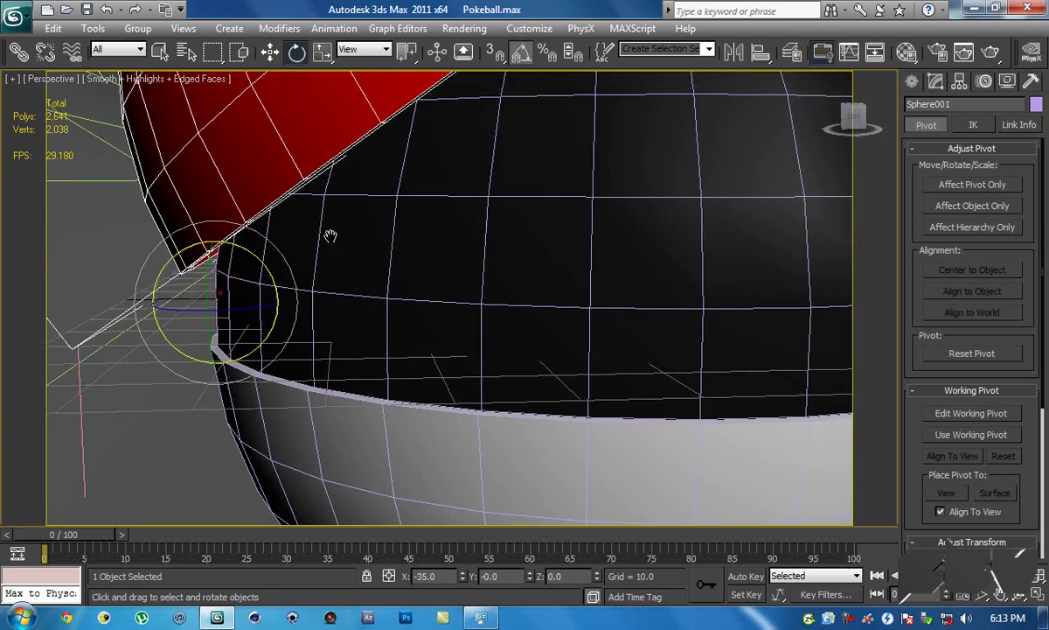
pyautogui.scroll(-5, 330, 234)
pyautogui.keyDown('alt'); pyautogui.moveTo(452, 229); pyautogui.dragTo(495, 193, button='middle'); pyautogui.keyUp('alt')
pyautogui.scroll(5, 427, 233)
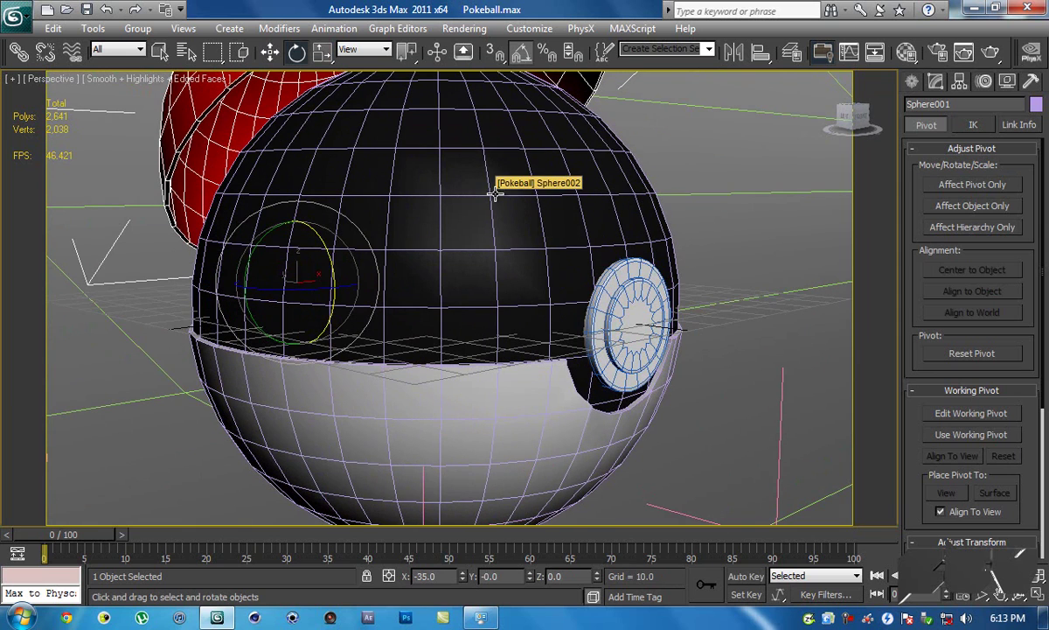
pyautogui.hotkey('ctrl', 'z')
pyautogui.moveTo(495, 193)
pyautogui.keyDown('alt'); pyautogui.mouseDown(button='middle')
pyautogui.moveTo(536, 201)
pyautogui.moveTo(493, 206)
pyautogui.mouseUp(button='middle'); pyautogui.keyUp('alt')
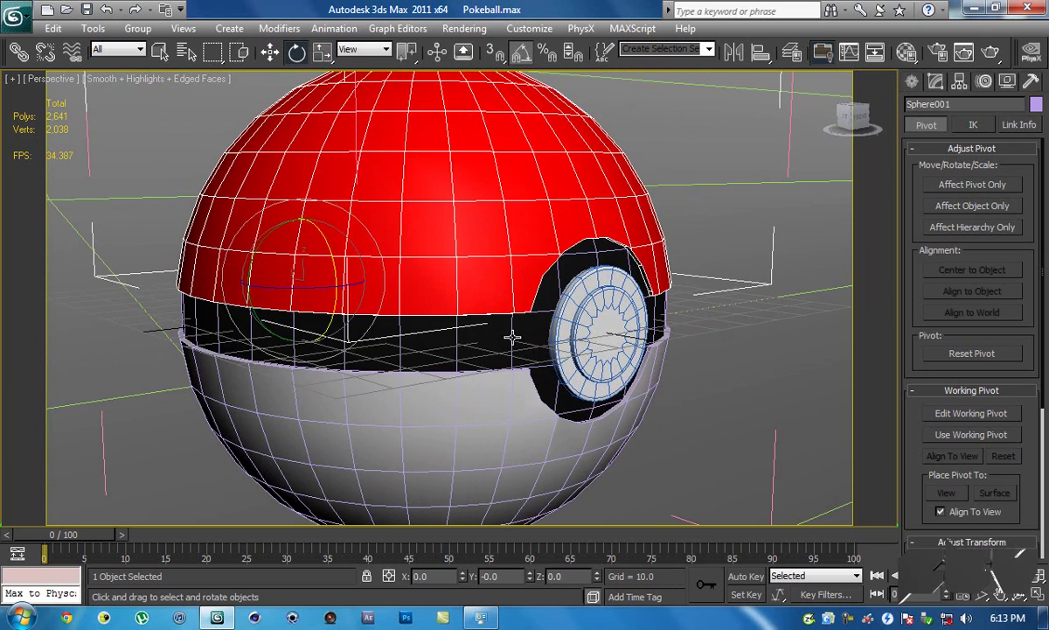
# Select the black inner sphere, isolate it, and convert it to an Editable Poly
pyautogui.click(485, 335)
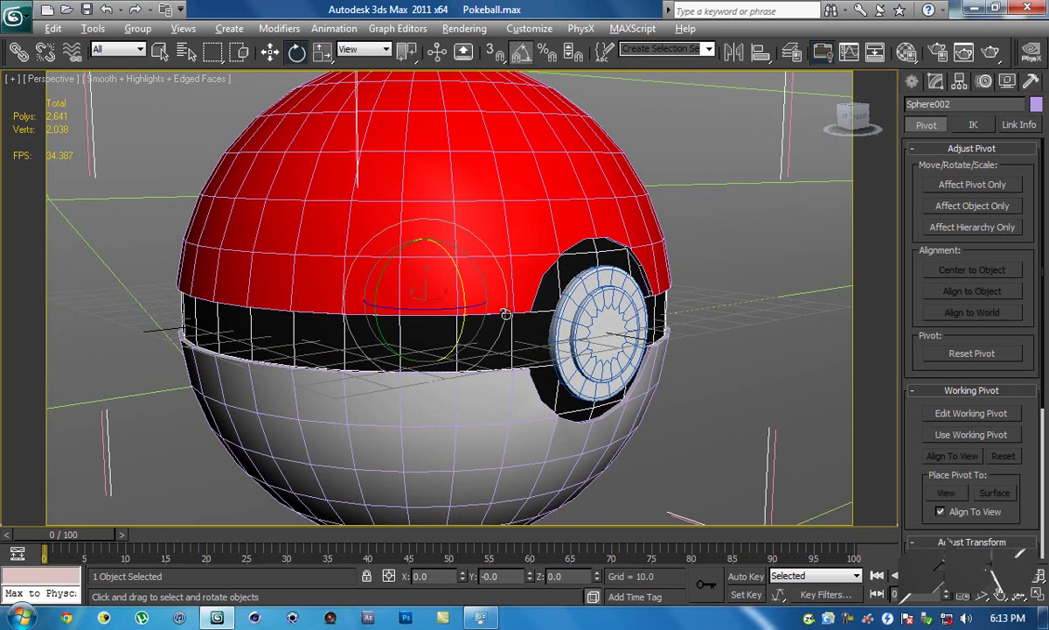
pyautogui.hotkey('alt', 'q')
pyautogui.keyDown('alt'); pyautogui.moveTo(506, 313); pyautogui.dragTo(630, 294, button='middle'); pyautogui.keyUp('alt')
pyautogui.scroll(2, 572, 299)
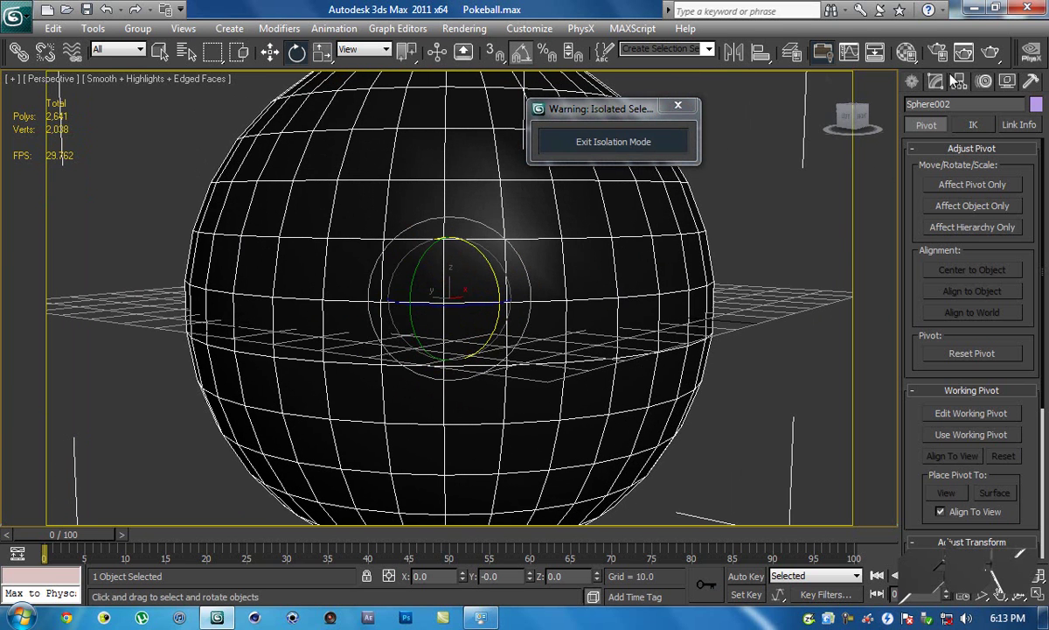
pyautogui.click(935, 82)
pyautogui.rightClick(937, 192)
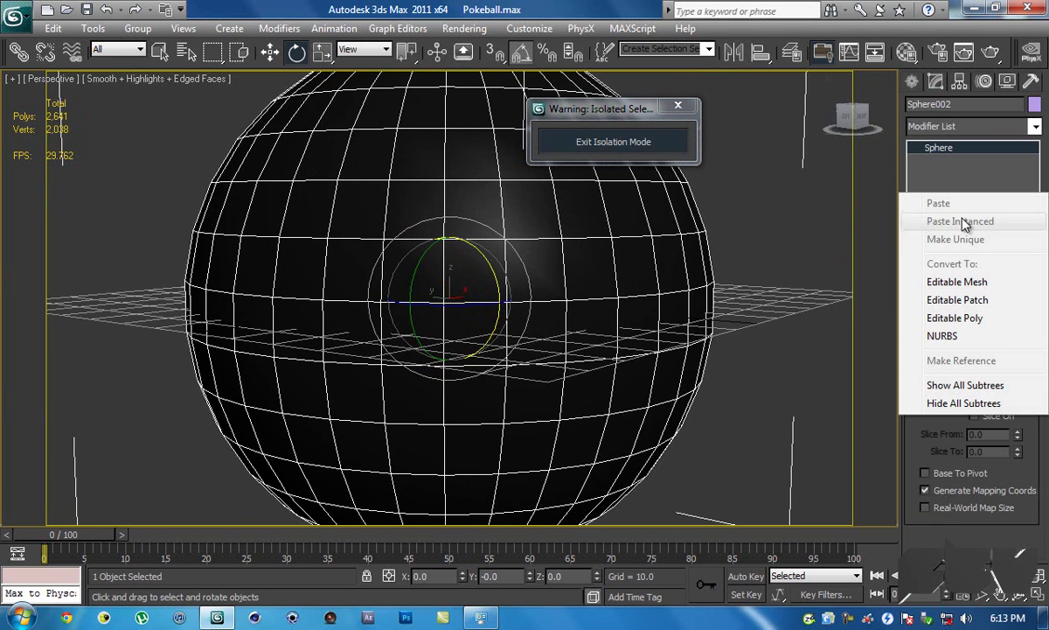
pyautogui.click(955, 318)
pyautogui.click(916, 148)
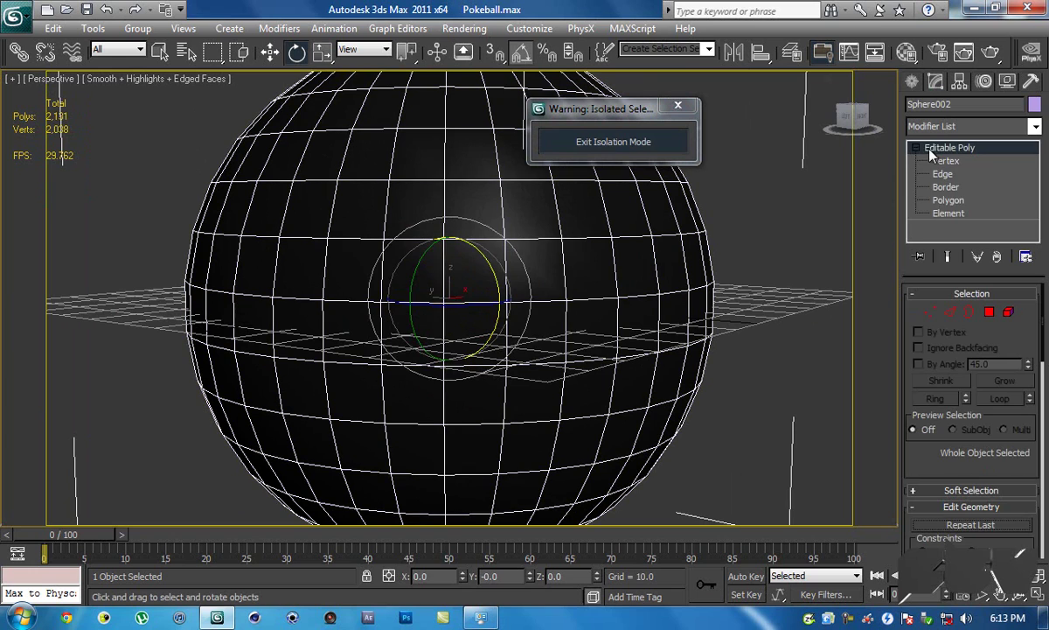
# Select the inner sphere's equatorial polygon loop plus the three-by-two block of polygons above it at the front
pyautogui.click(948, 201)
pyautogui.keyDown('alt'); pyautogui.moveTo(476, 289); pyautogui.dragTo(492, 284, button='middle'); pyautogui.keyUp('alt')
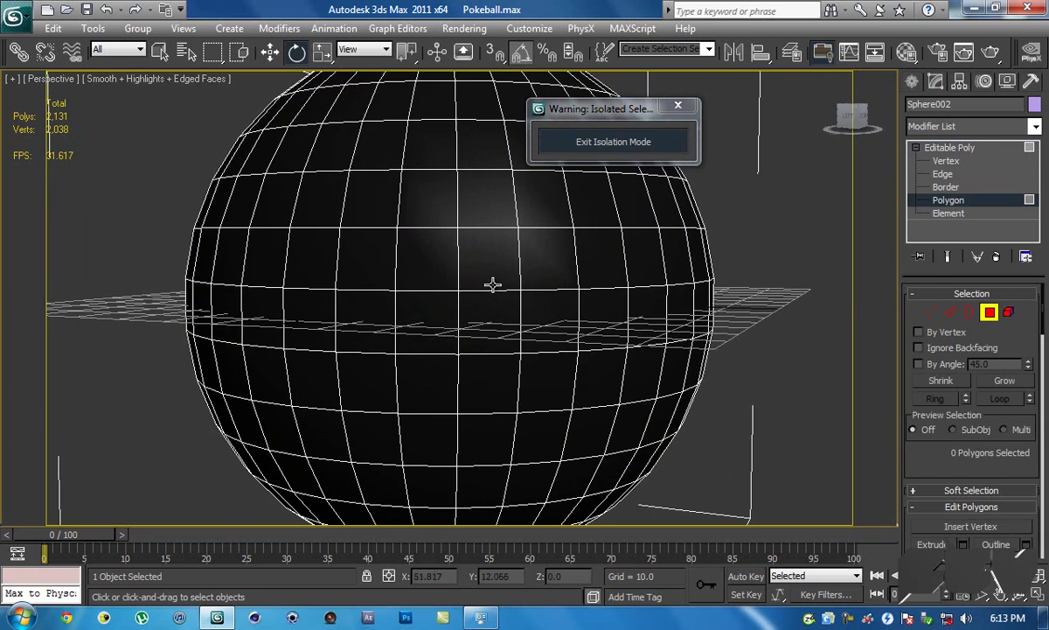
pyautogui.click(387, 327)
pyautogui.keyDown('shift'); pyautogui.click(429, 318); pyautogui.keyUp('shift')
pyautogui.keyDown('alt'); pyautogui.moveTo(677, 293); pyautogui.dragTo(491, 299, button='middle'); pyautogui.keyUp('alt')
pyautogui.keyDown('ctrl'); pyautogui.click(395, 284); pyautogui.keyUp('ctrl')
pyautogui.keyDown('ctrl'); pyautogui.click(396, 220); pyautogui.keyUp('ctrl')
pyautogui.keyDown('ctrl'); pyautogui.click(460, 213); pyautogui.keyUp('ctrl')
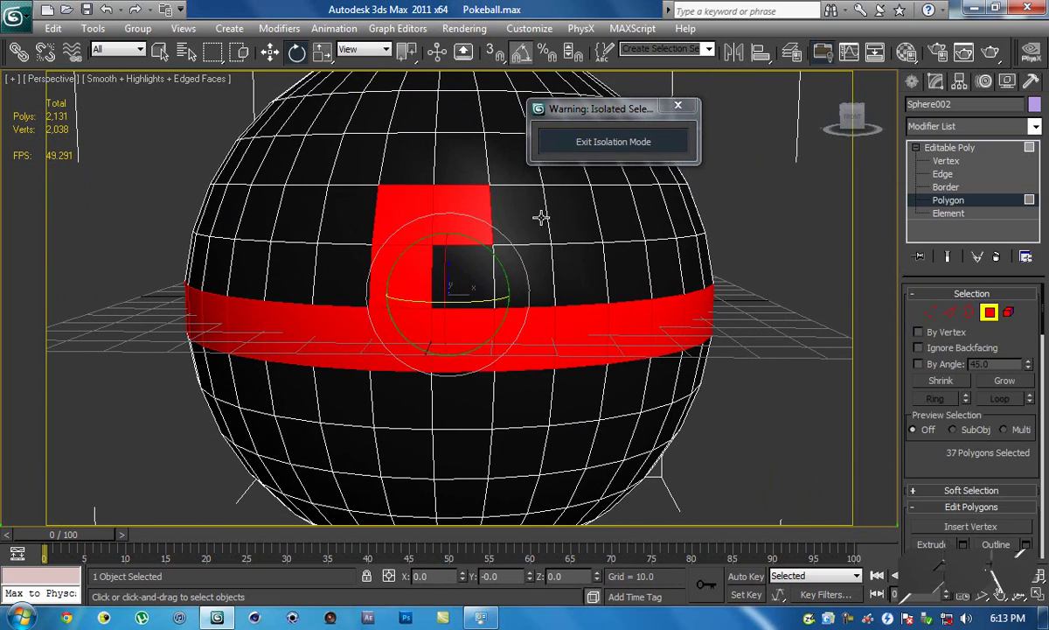
pyautogui.keyDown('ctrl'); pyautogui.click(530, 218); pyautogui.keyUp('ctrl')
pyautogui.keyDown('ctrl'); pyautogui.click(523, 273); pyautogui.keyUp('ctrl')
pyautogui.keyDown('ctrl'); pyautogui.click(458, 265); pyautogui.keyUp('ctrl')
pyautogui.keyDown('alt'); pyautogui.moveTo(515, 205); pyautogui.dragTo(719, 210, button='middle'); pyautogui.keyUp('alt')
# Exit isolation and add the exposed black polygons around and below the button to the polygon selection
pyautogui.click(597, 145)
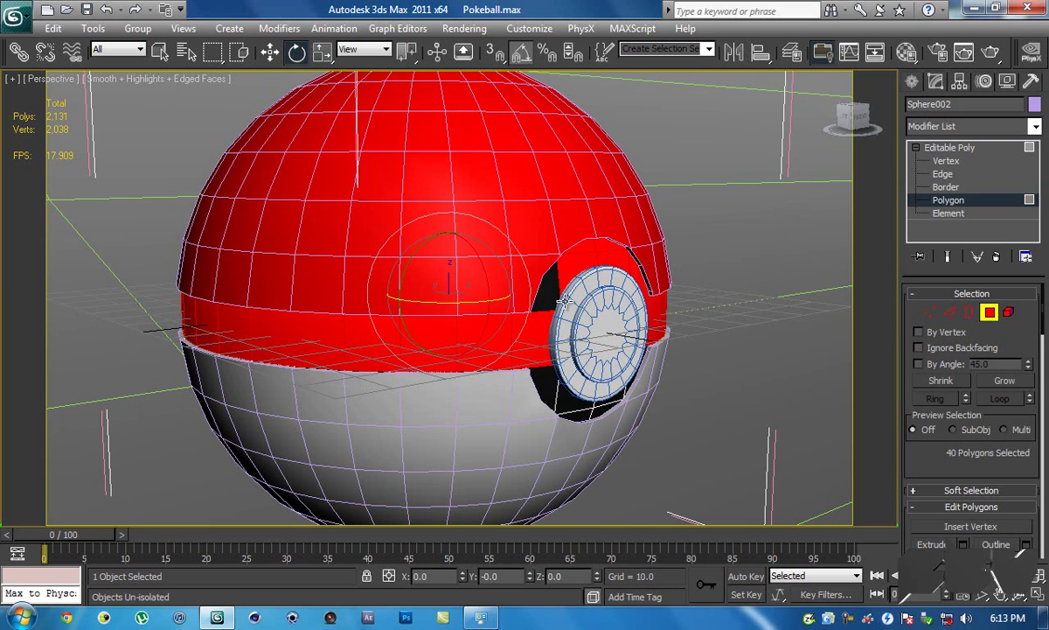
pyautogui.keyDown('ctrl'); pyautogui.click(550, 386); pyautogui.keyUp('ctrl')
pyautogui.keyDown('ctrl'); pyautogui.click(573, 403); pyautogui.keyUp('ctrl')
pyautogui.keyDown('alt'); pyautogui.moveTo(573, 403); pyautogui.dragTo(550, 322, button='middle'); pyautogui.keyUp('alt')
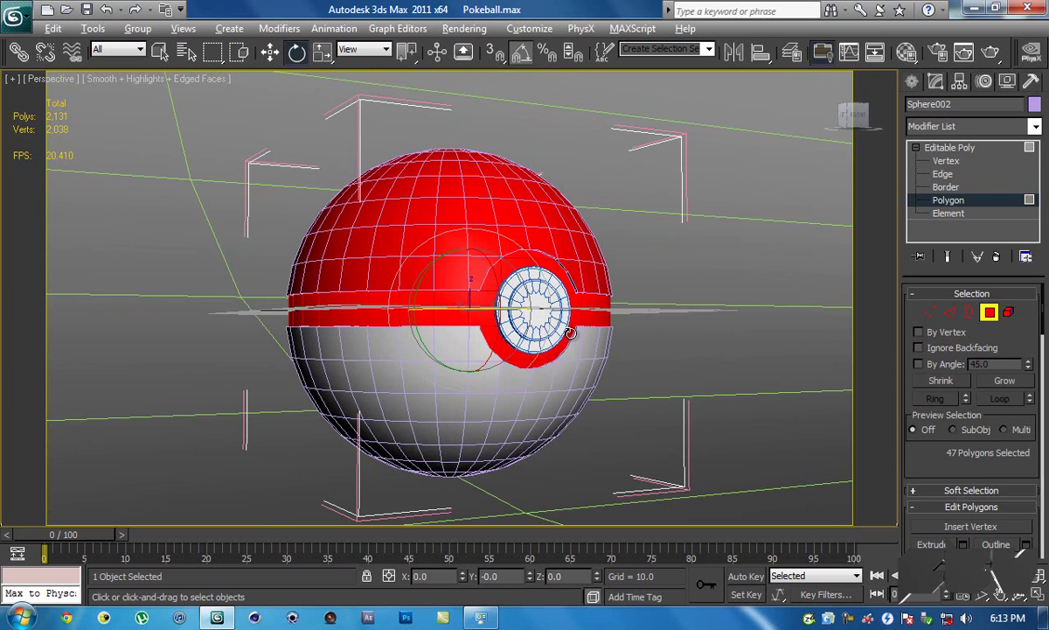
# Isolate the inner sphere, deselect the extra corner polygon of the upper front block, and exit isolation
pyautogui.hotkey('alt', 'q')
pyautogui.keyDown('alt'); pyautogui.moveTo(539, 298); pyautogui.dragTo(482, 304, button='middle'); pyautogui.keyUp('alt')
pyautogui.keyDown('alt'); pyautogui.click(469, 241); pyautogui.keyUp('alt')
pyautogui.keyDown('alt'); pyautogui.moveTo(468, 241); pyautogui.dragTo(502, 248, button='middle'); pyautogui.keyUp('alt')
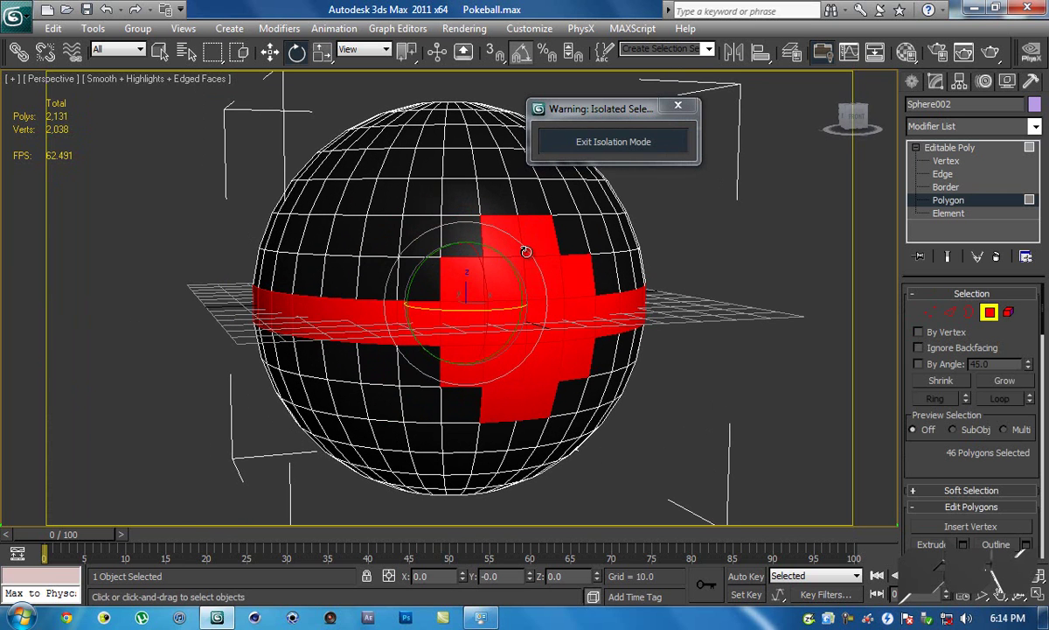
pyautogui.click(553, 140)
pyautogui.scroll(6, 569, 270)
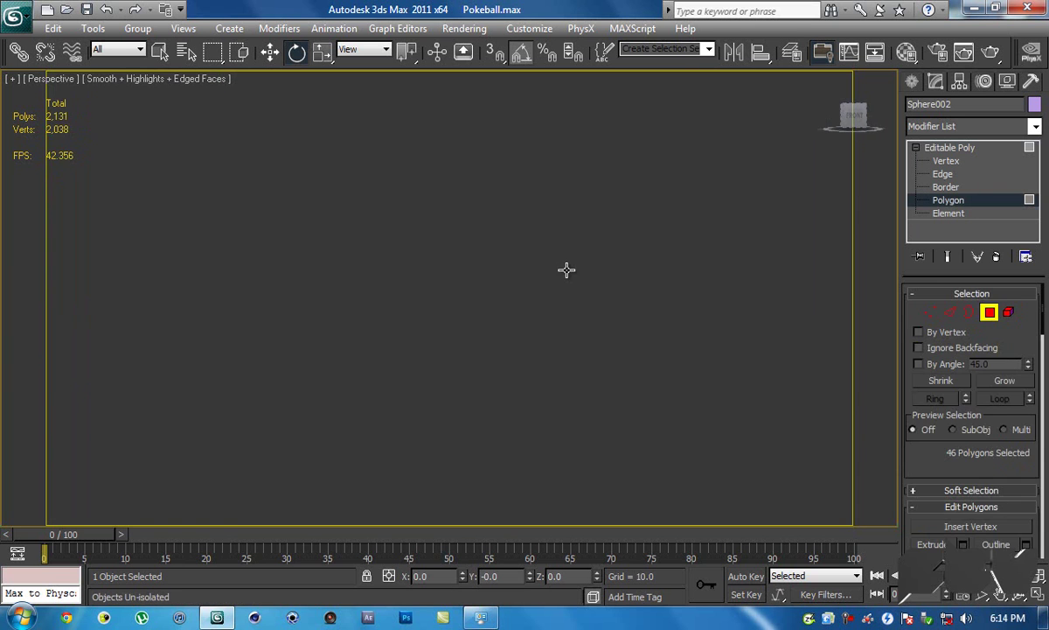
# Isolate the inner sphere and detach its selected band and button-surround polygons as a separate object named Band
pyautogui.scroll(-6, 581, 270)
pyautogui.keyDown('alt'); pyautogui.moveTo(543, 270); pyautogui.dragTo(569, 272, button='middle'); pyautogui.keyUp('alt')
pyautogui.hotkey('alt', 'q')
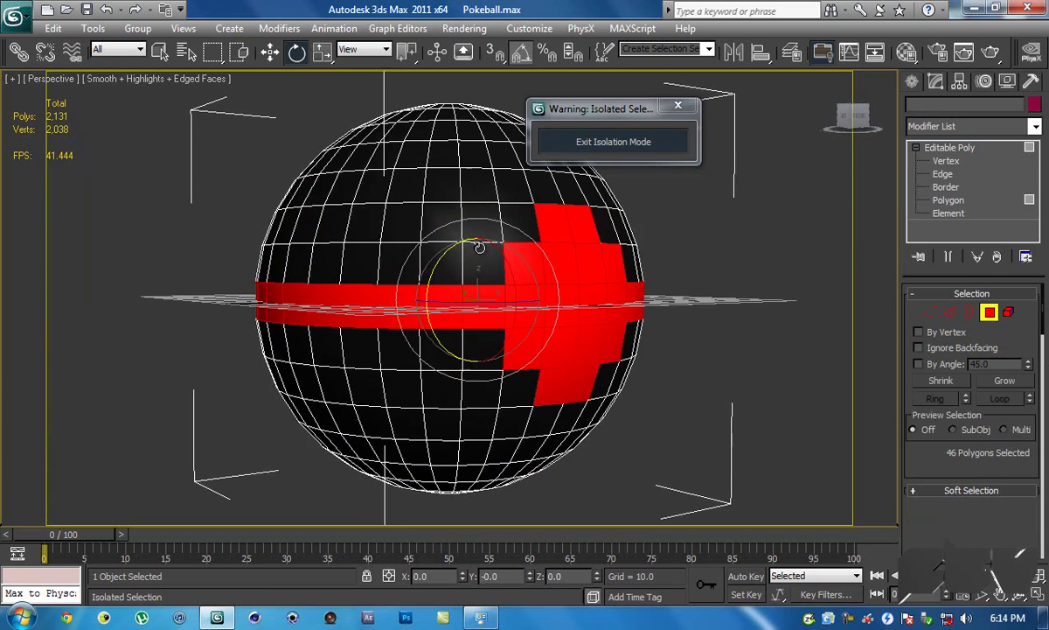
pyautogui.keyDown('alt'); pyautogui.moveTo(480, 242); pyautogui.dragTo(494, 247, button='middle'); pyautogui.keyUp('alt')
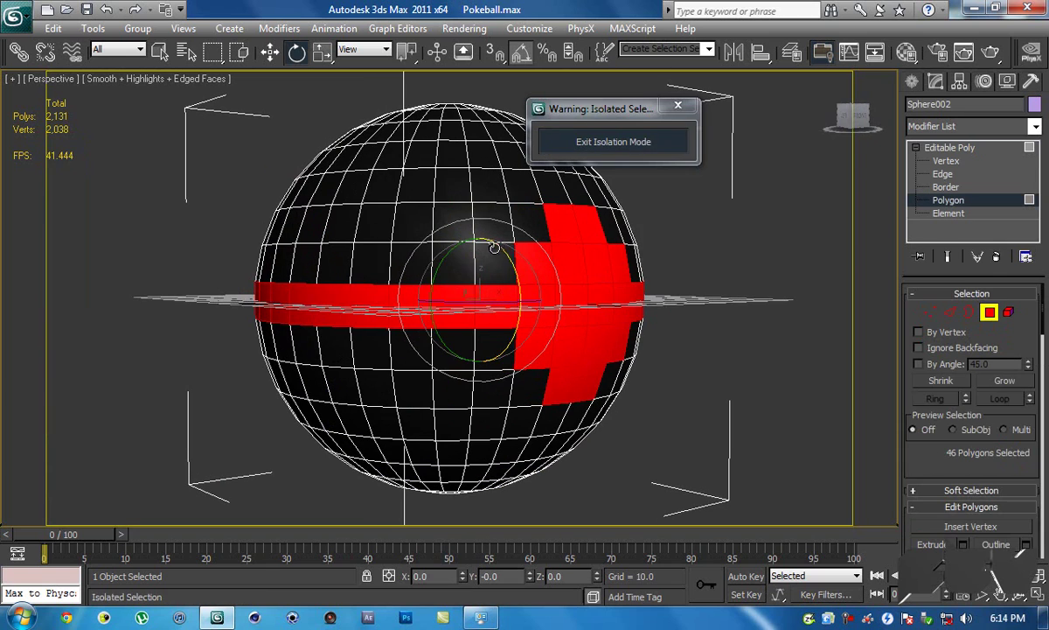
pyautogui.moveTo(558, 243); pyautogui.dragTo(528, 250, button='middle')
pyautogui.scroll(-3, 1011, 359)
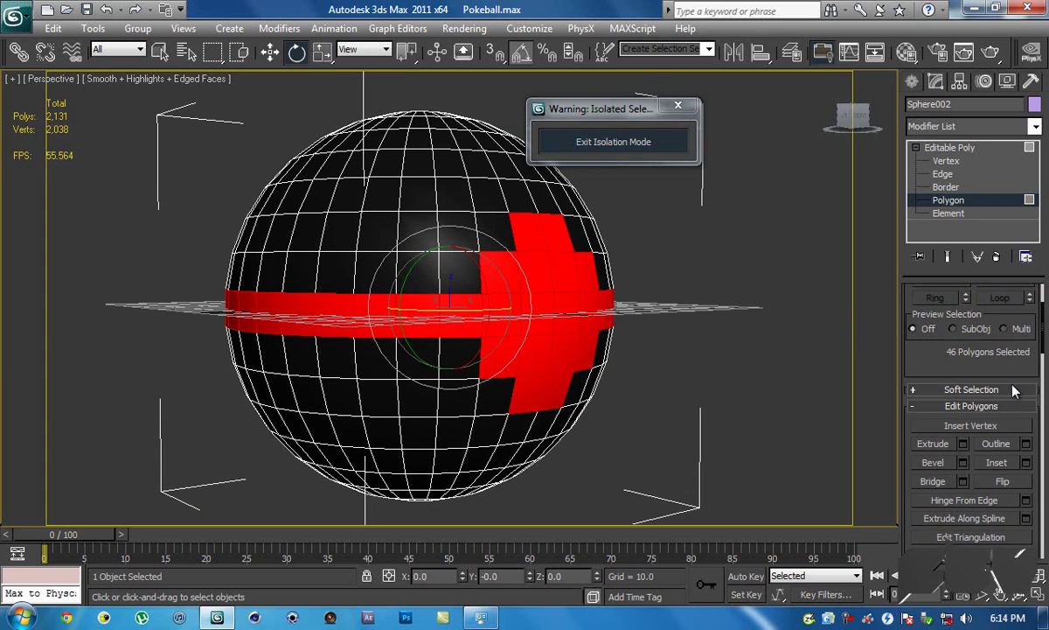
pyautogui.moveTo(1019, 371); pyautogui.dragTo(1014, 312)
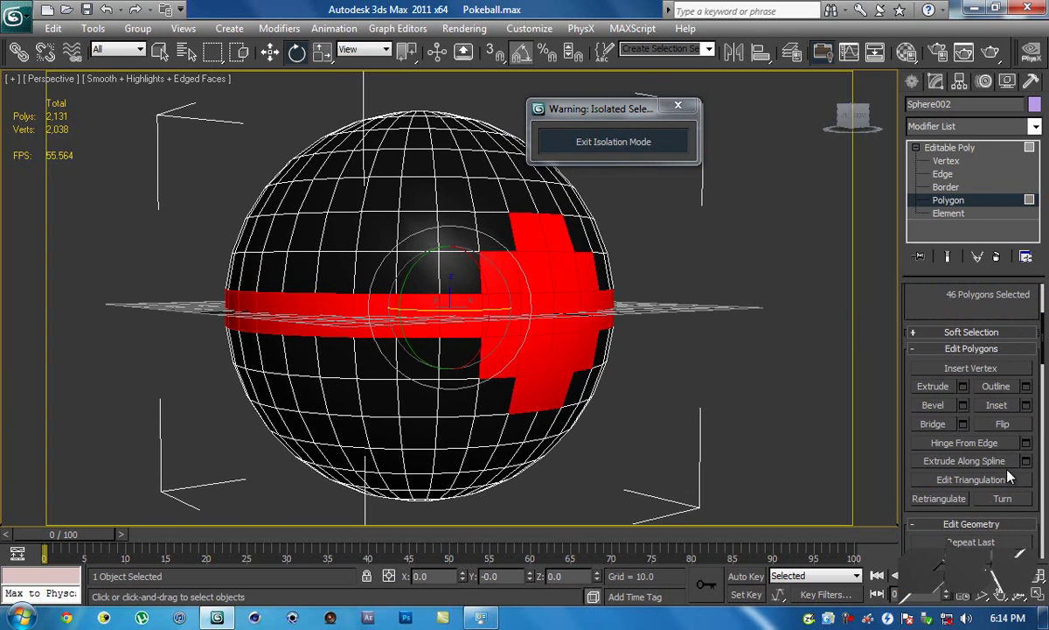
pyautogui.moveTo(1028, 510); pyautogui.dragTo(1028, 311)
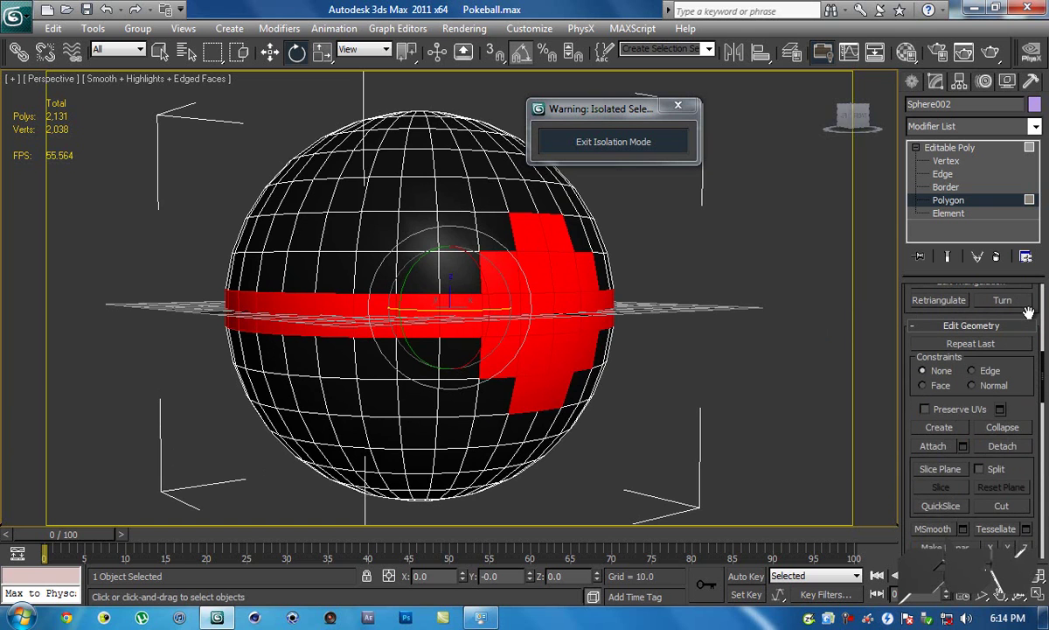
pyautogui.click(1002, 446)
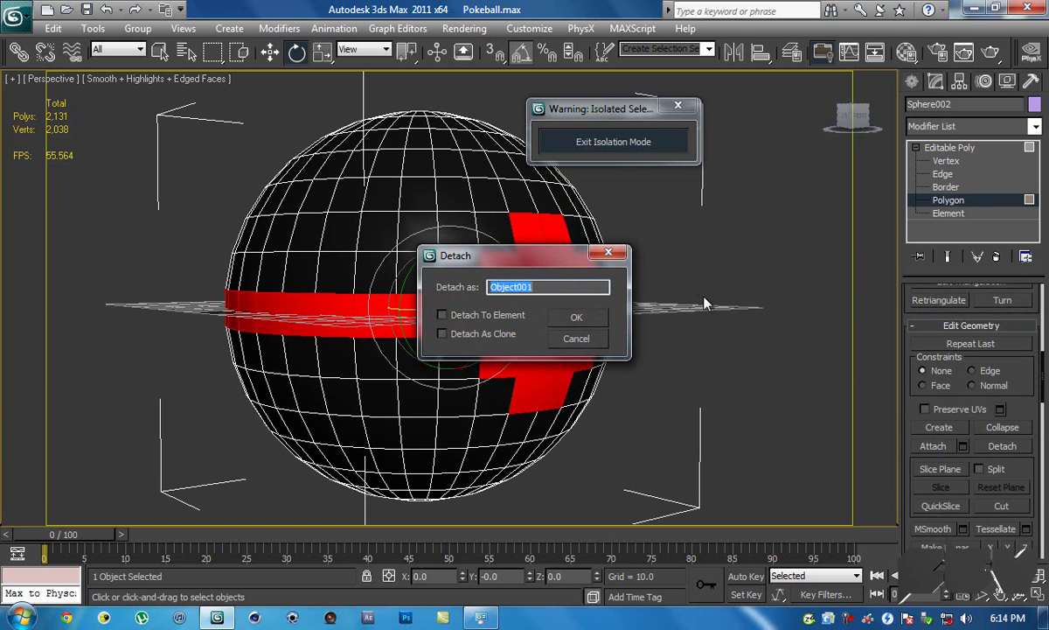
pyautogui.write('Band')
pyautogui.press('Return')
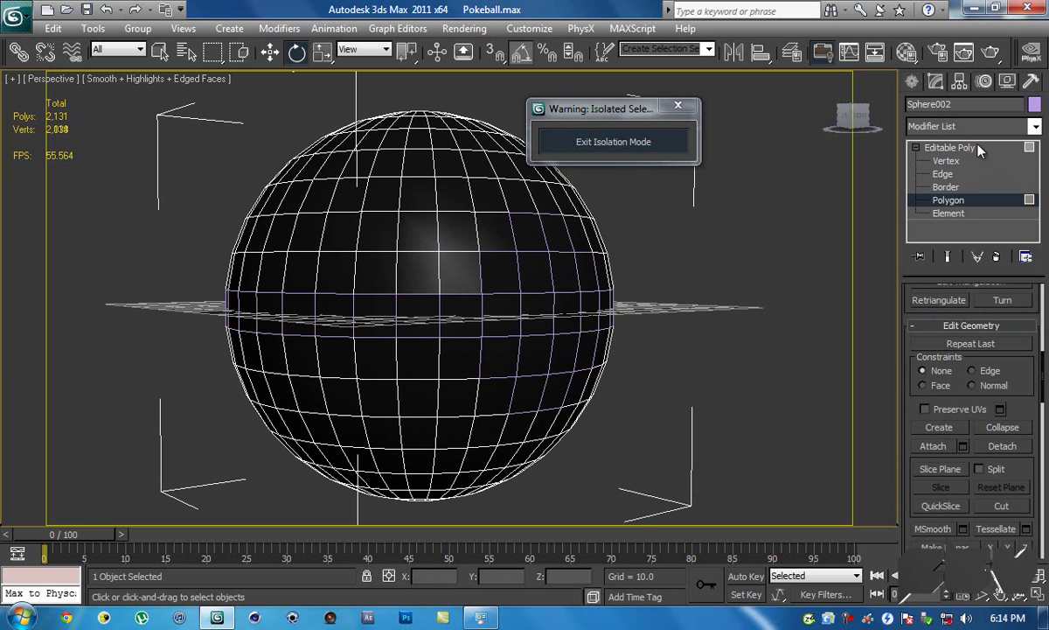
# Leave polygon editing, delete the rest of the inner sphere, and exit isolation
pyautogui.click(950, 147)
pyautogui.keyDown('alt'); pyautogui.moveTo(438, 149); pyautogui.dragTo(442, 179, button='middle'); pyautogui.keyUp('alt')
pyautogui.moveTo(710, 208)
pyautogui.keyDown('alt'); pyautogui.mouseDown(button='middle')
pyautogui.moveTo(494, 199)
pyautogui.moveTo(537, 197)
pyautogui.mouseUp(button='middle'); pyautogui.keyUp('alt')
pyautogui.click(588, 142)
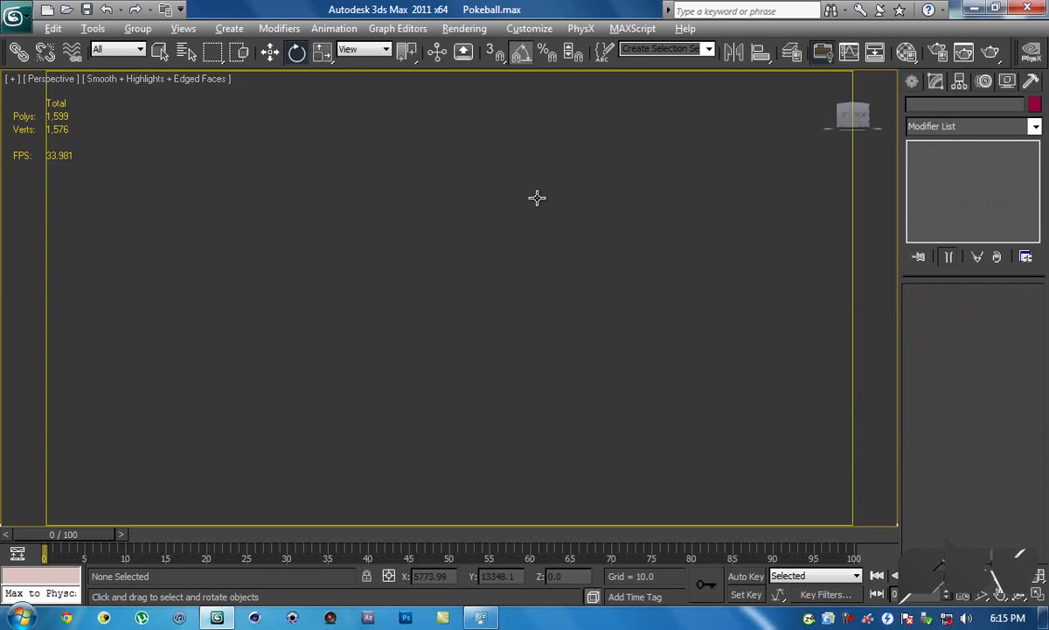
# Select the detached band and examine its front section around the button
pyautogui.press('z')
pyautogui.press('z')
pyautogui.scroll(5, 511, 262)
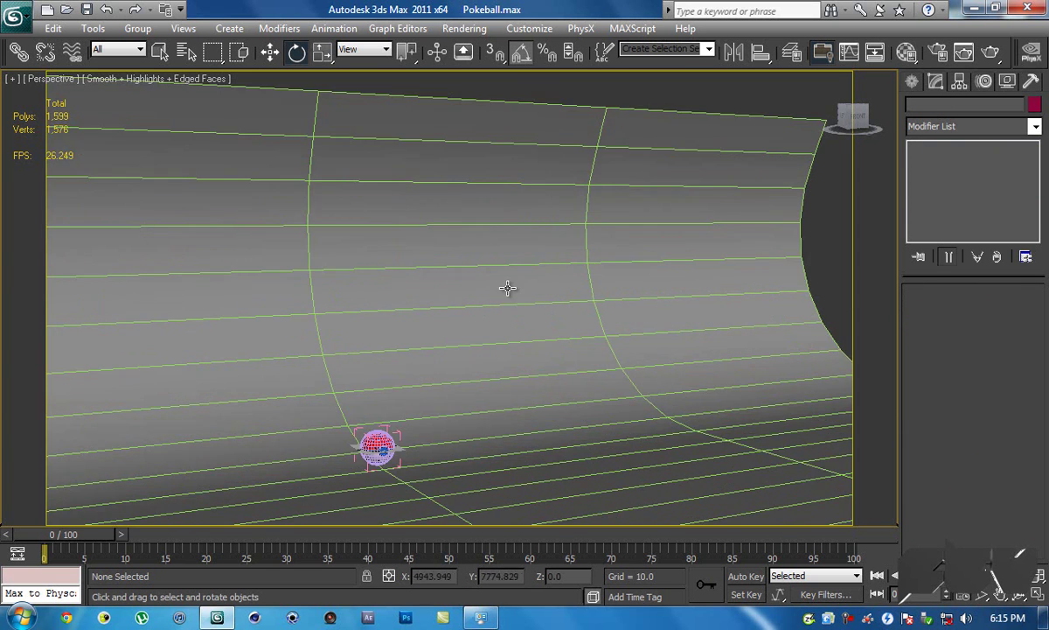
pyautogui.moveTo(430, 350); pyautogui.dragTo(476, 214, button='middle')
pyautogui.scroll(8, 475, 213)
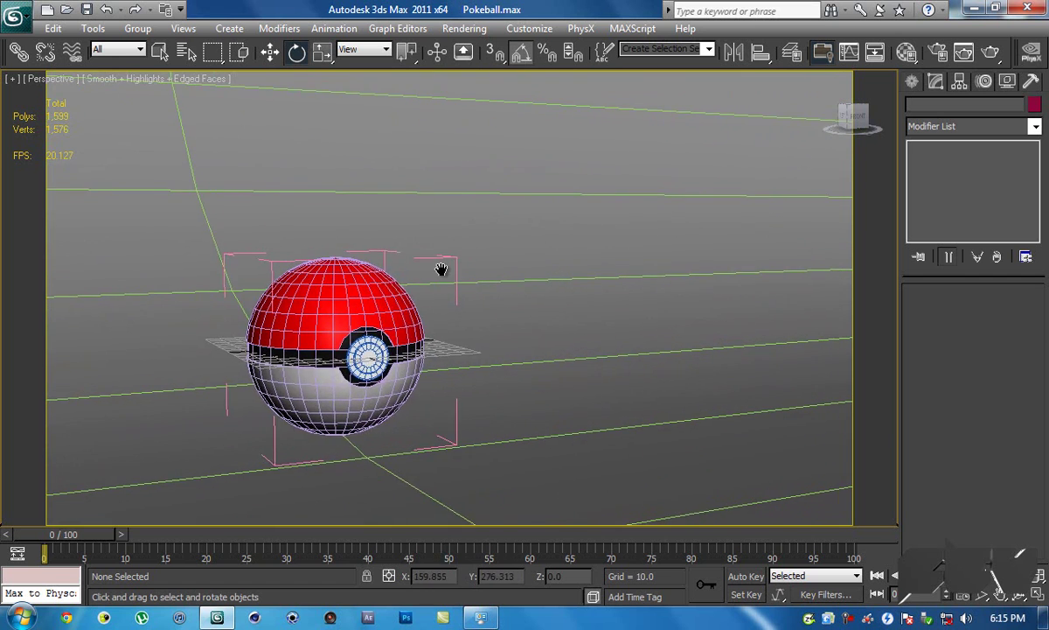
pyautogui.scroll(1, 416, 251)
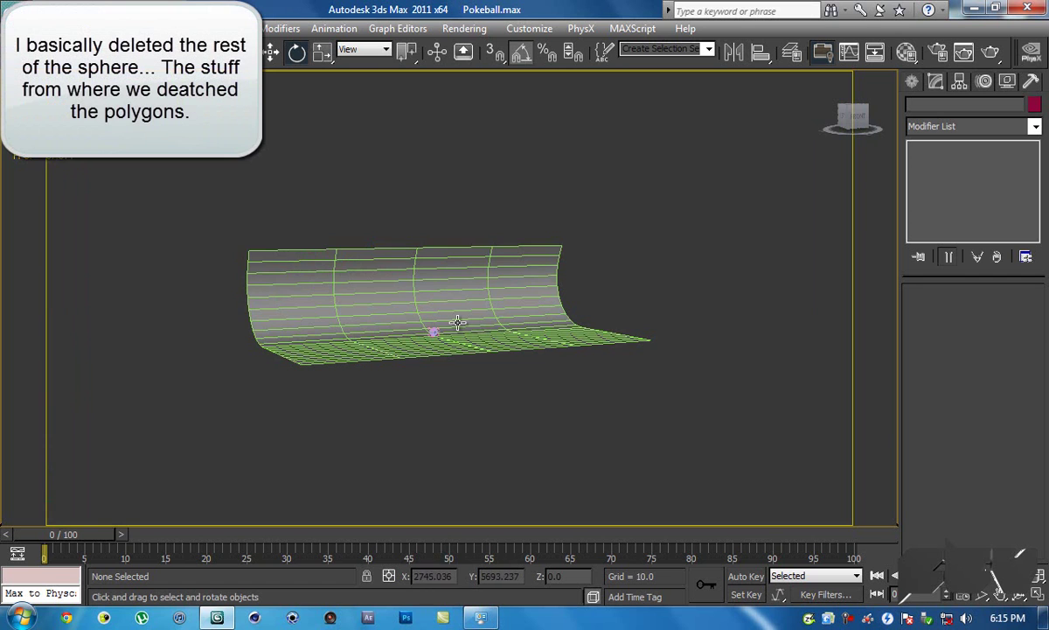
pyautogui.click(437, 332)
pyautogui.press('z')
pyautogui.moveTo(468, 307); pyautogui.dragTo(568, 315, button='middle')
pyautogui.scroll(-3, 371, 306)
pyautogui.click(338, 308)
pyautogui.press('w')
pyautogui.keyDown('alt'); pyautogui.moveTo(396, 298); pyautogui.dragTo(437, 306, button='middle'); pyautogui.keyUp('alt')
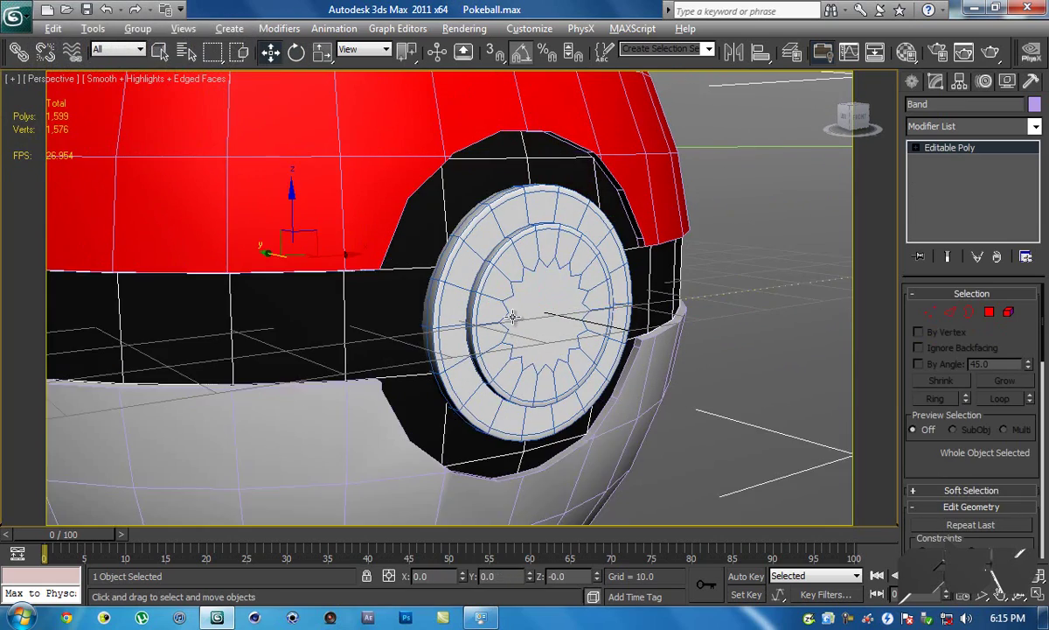
# Select the red upper shell and rotate it open to -80 degrees about X
pyautogui.keyDown('alt'); pyautogui.moveTo(513, 316); pyautogui.dragTo(564, 300, button='middle'); pyautogui.keyUp('alt')
pyautogui.scroll(-4, 452, 289)
pyautogui.moveTo(452, 289); pyautogui.dragTo(578, 385, button='middle')
pyautogui.click(549, 326)
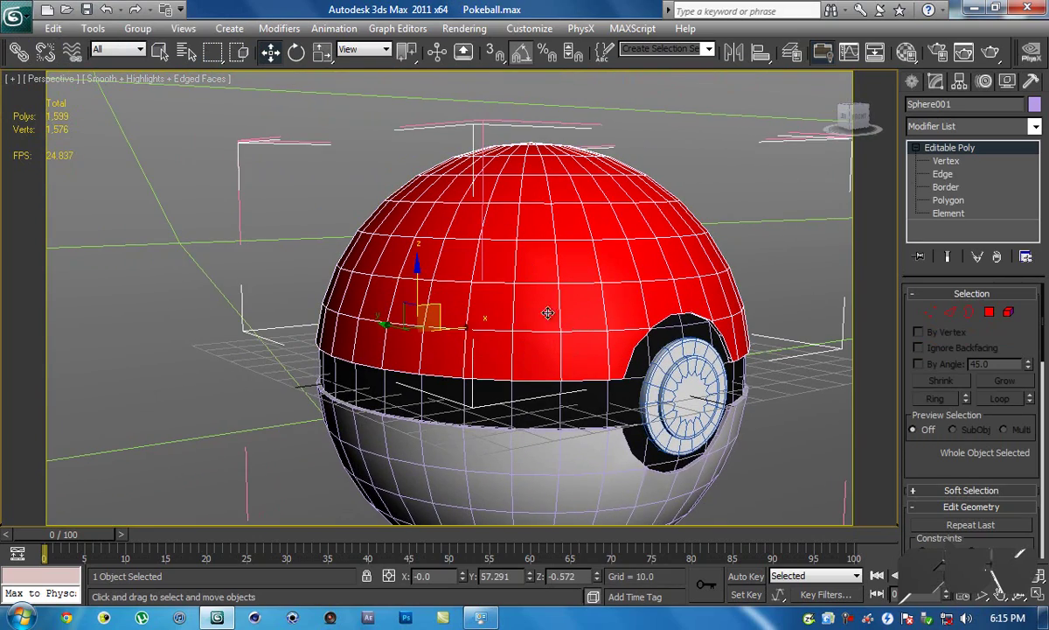
pyautogui.press('e')
pyautogui.moveTo(443, 299); pyautogui.dragTo(416, 238)
pyautogui.keyDown('alt'); pyautogui.moveTo(522, 265); pyautogui.dragTo(427, 267, button='middle'); pyautogui.keyUp('alt')
pyautogui.scroll(4, 426, 266)
pyautogui.scroll(-1, 335, 449)
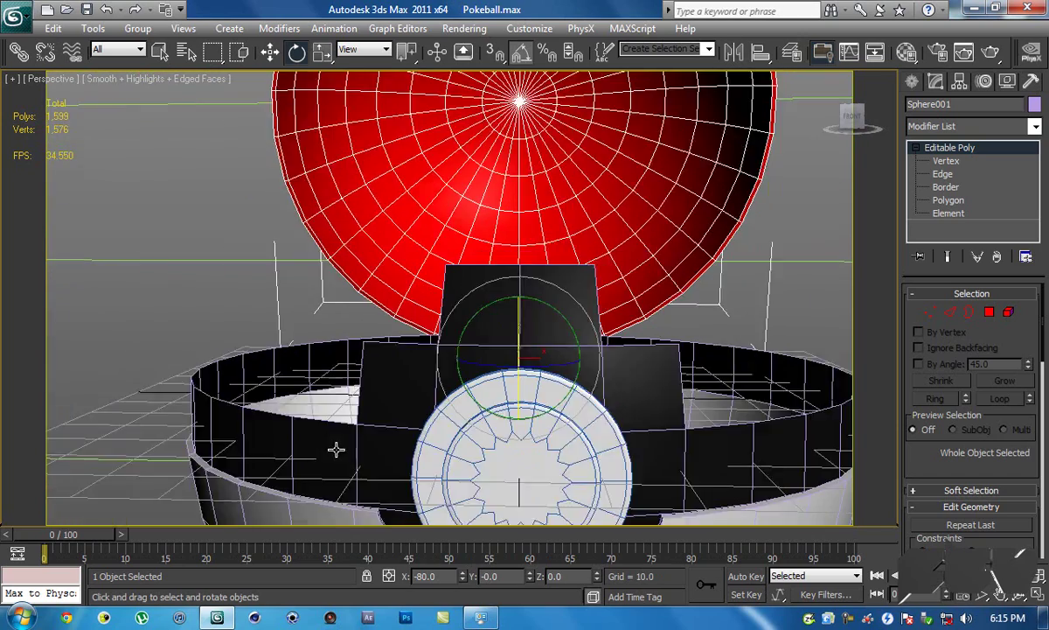
# Try a TurboSmooth modifier on the red upper shell and undo it
pyautogui.scroll(-4, 336, 449)
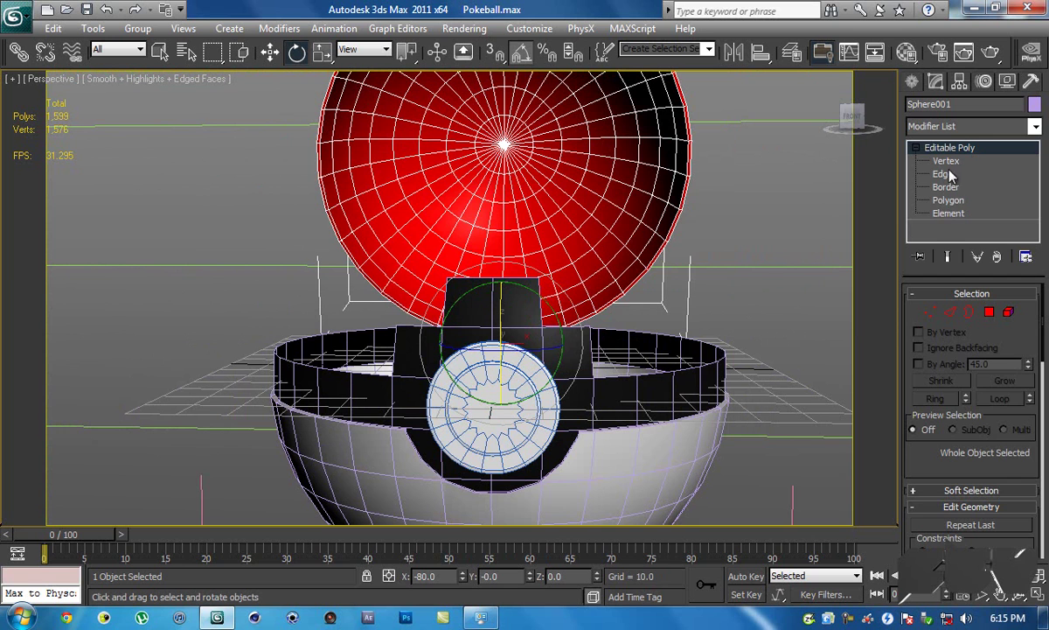
pyautogui.click(1037, 128)
pyautogui.click(1042, 283)
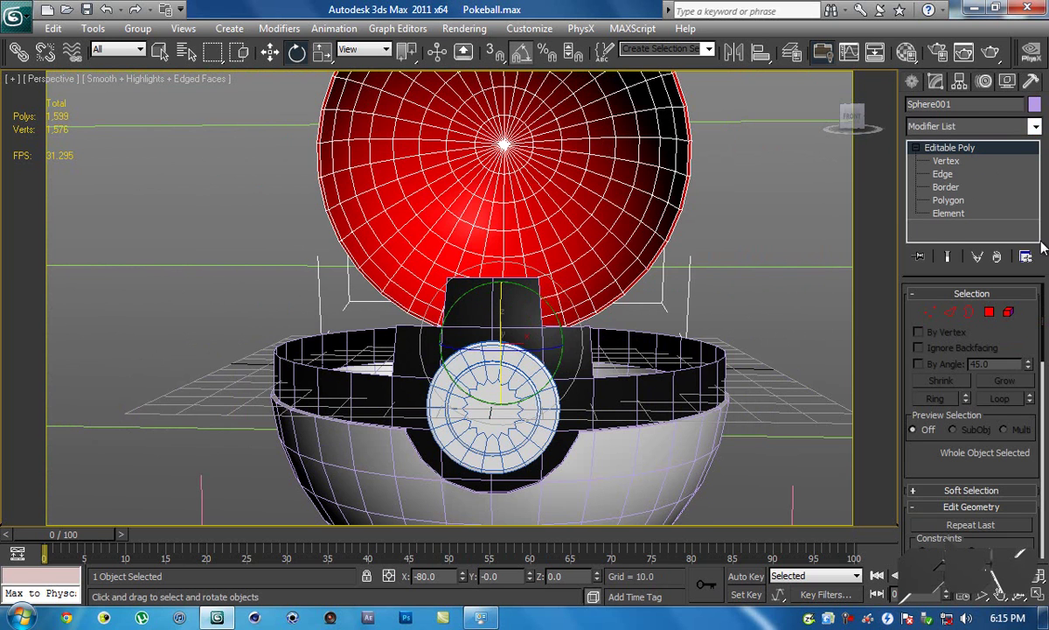
pyautogui.click(1036, 126)
pyautogui.scroll(-10, 992, 417)
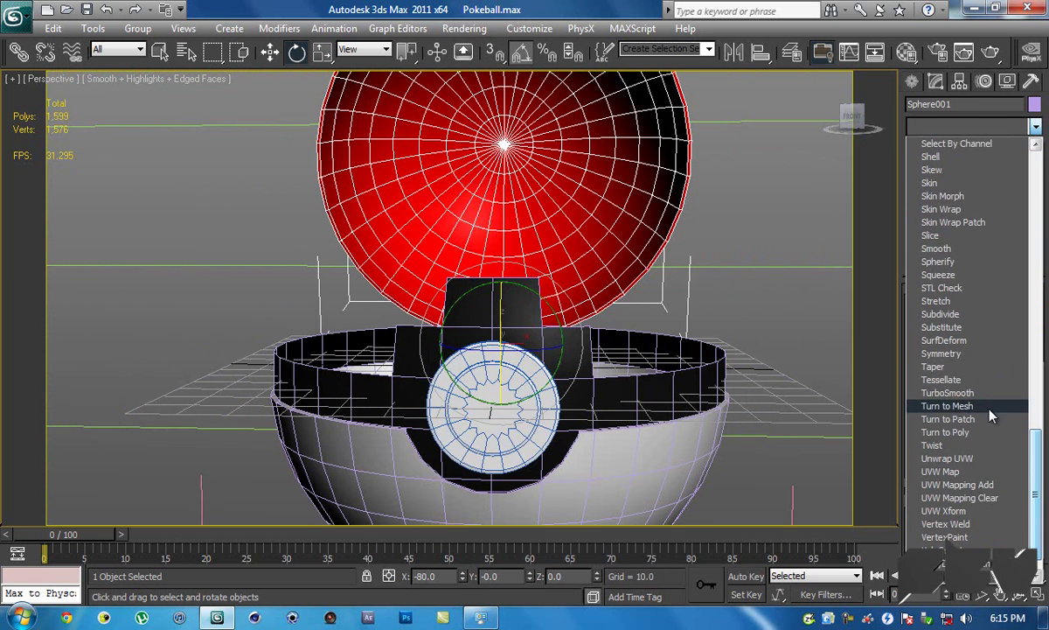
pyautogui.click(954, 392)
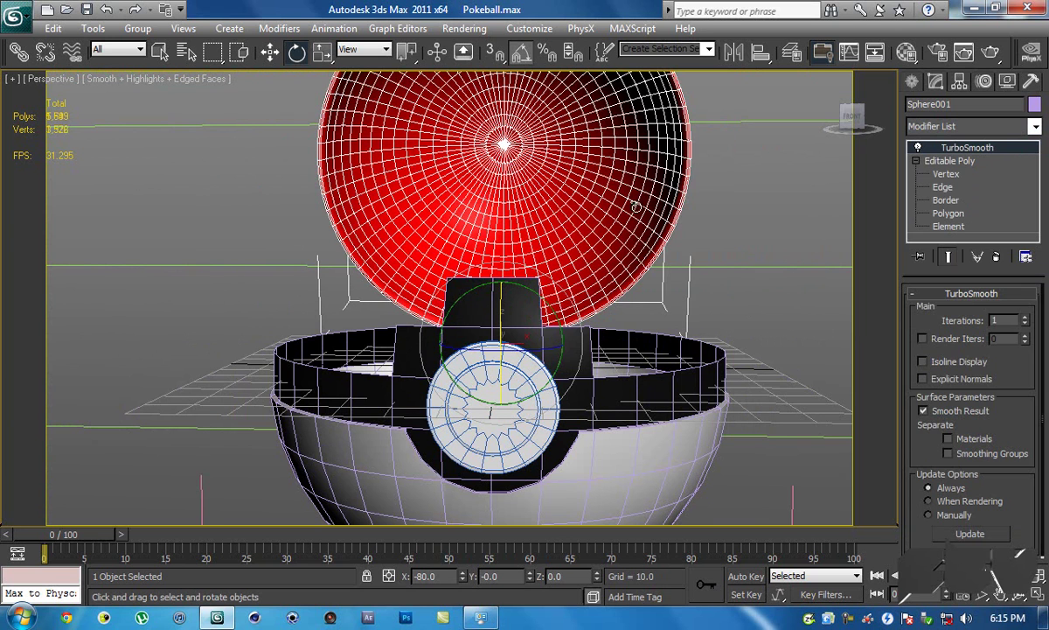
pyautogui.hotkey('ctrl', 'z')
# Apply a TurboSmooth modifier with 2 iterations to the black band
pyautogui.click(647, 340)
pyautogui.click(1035, 126)
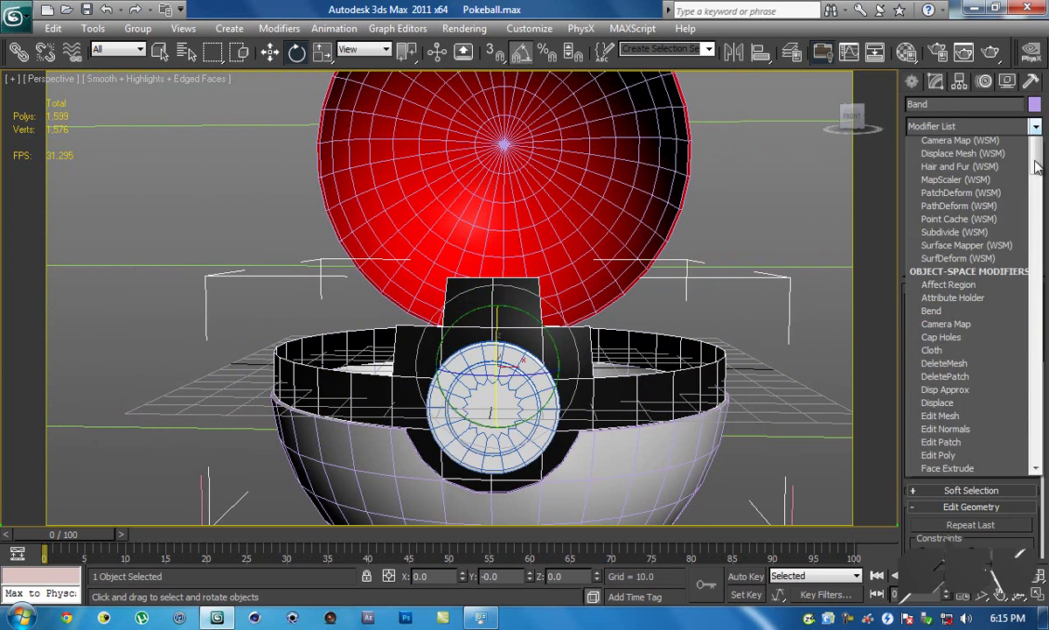
pyautogui.scroll(-8, 1037, 167)
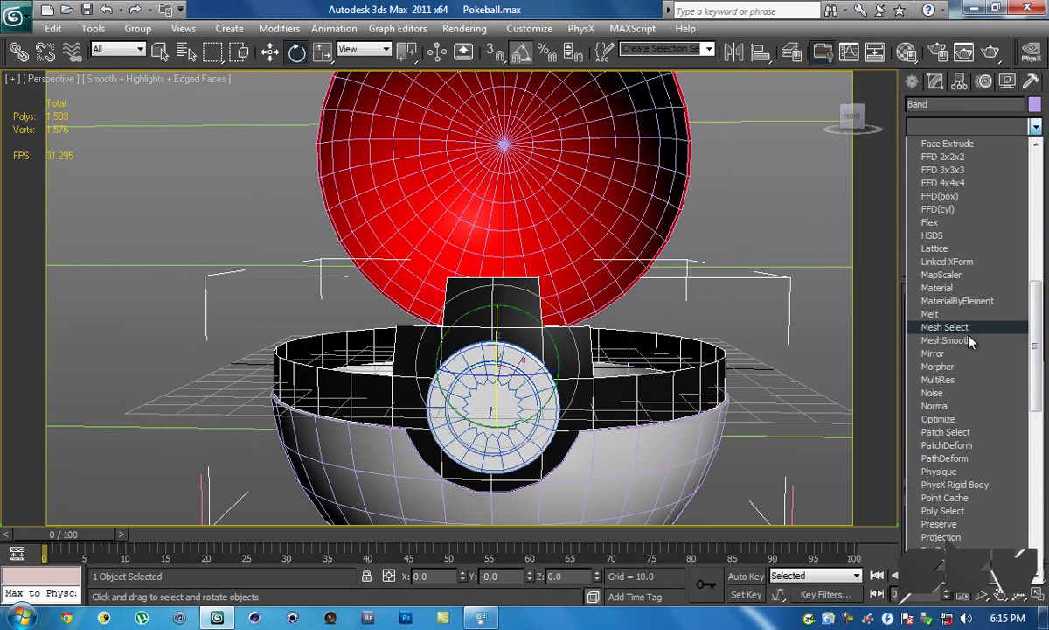
pyautogui.scroll(-4, 969, 341)
pyautogui.scroll(-5, 971, 437)
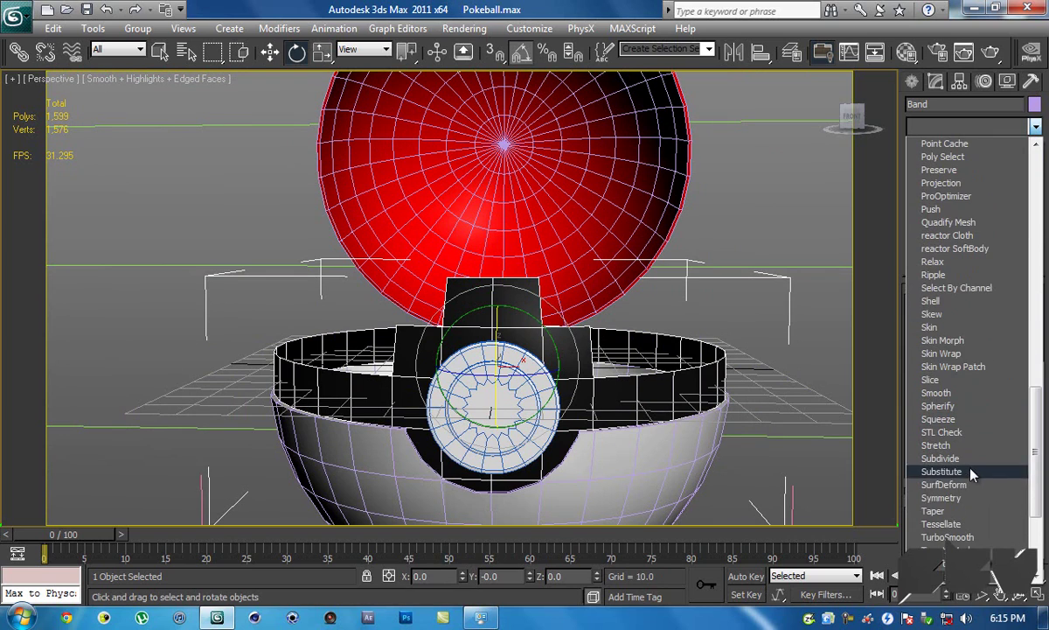
pyautogui.click(960, 537)
pyautogui.keyDown('alt'); pyautogui.moveTo(662, 322); pyautogui.dragTo(726, 297, button='middle'); pyautogui.keyUp('alt')
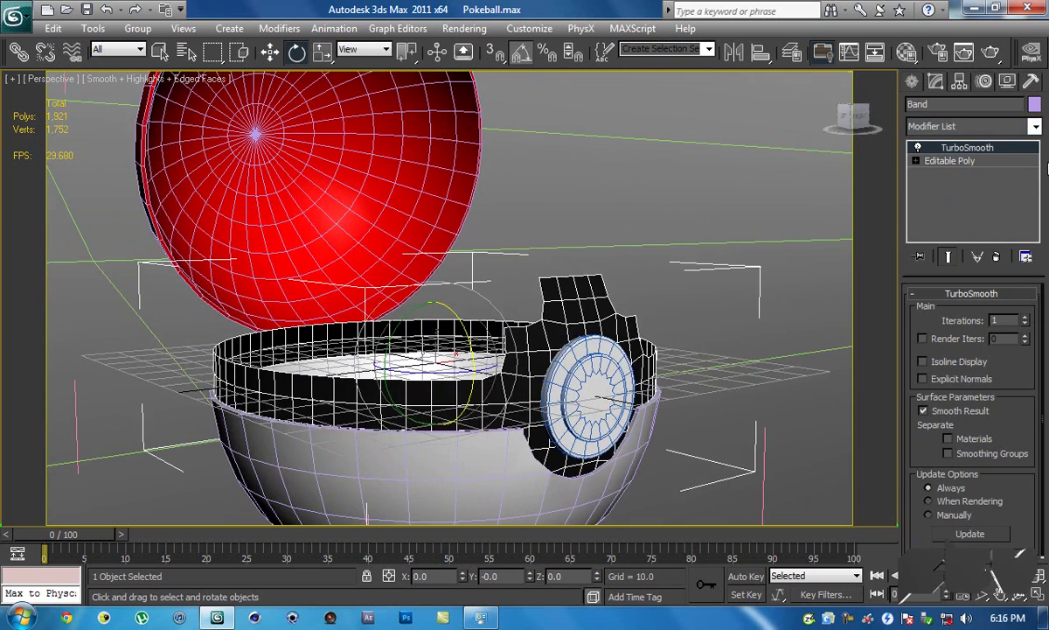
pyautogui.click(1025, 317)
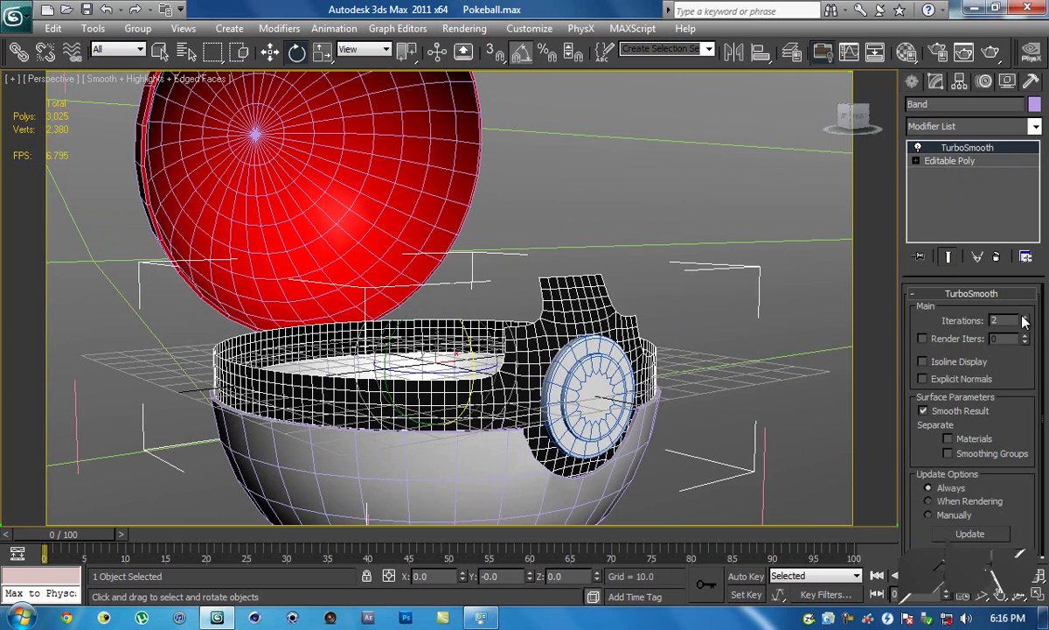
# Check the smoothed band's outline around the button with and without edged faces
pyautogui.click(916, 161)
pyautogui.moveTo(680, 164); pyautogui.dragTo(603, 193, button='middle')
pyautogui.scroll(3, 623, 189)
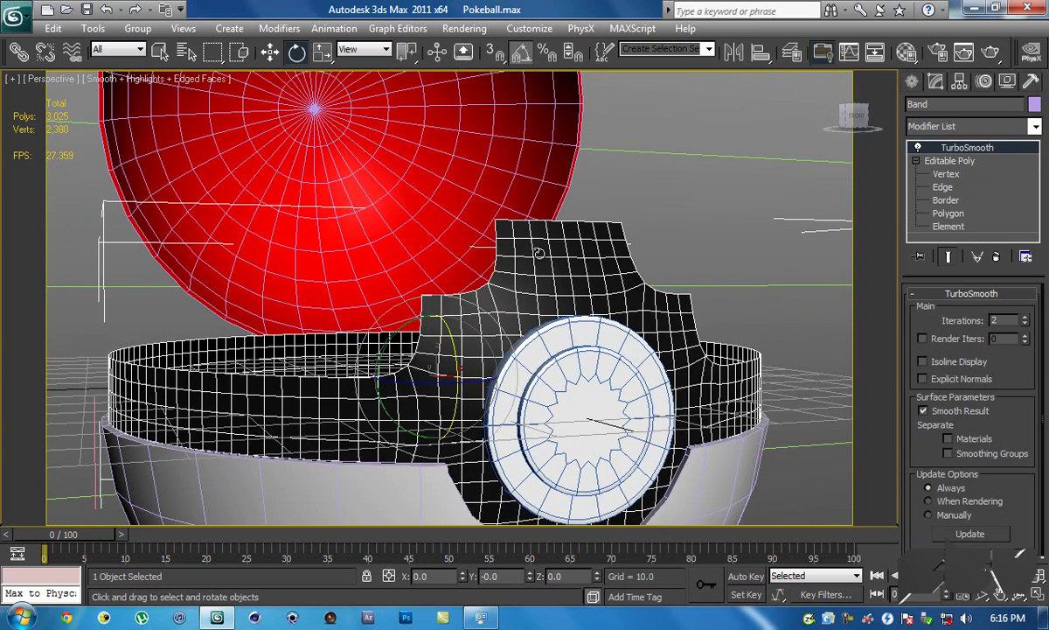
pyautogui.press('F4')
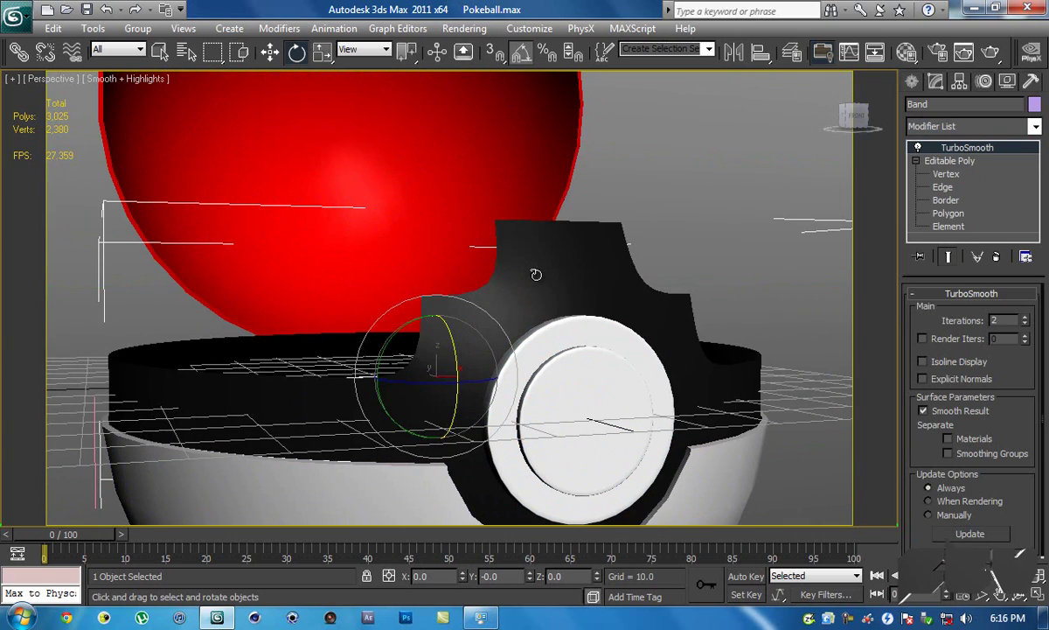
pyautogui.press('F4')
# Select the red upper shell and make it see-through to expose the band behind it
pyautogui.click(962, 163)
pyautogui.keyDown('alt'); pyautogui.moveTo(586, 199); pyautogui.dragTo(569, 225, button='middle'); pyautogui.keyUp('alt')
pyautogui.click(693, 181)
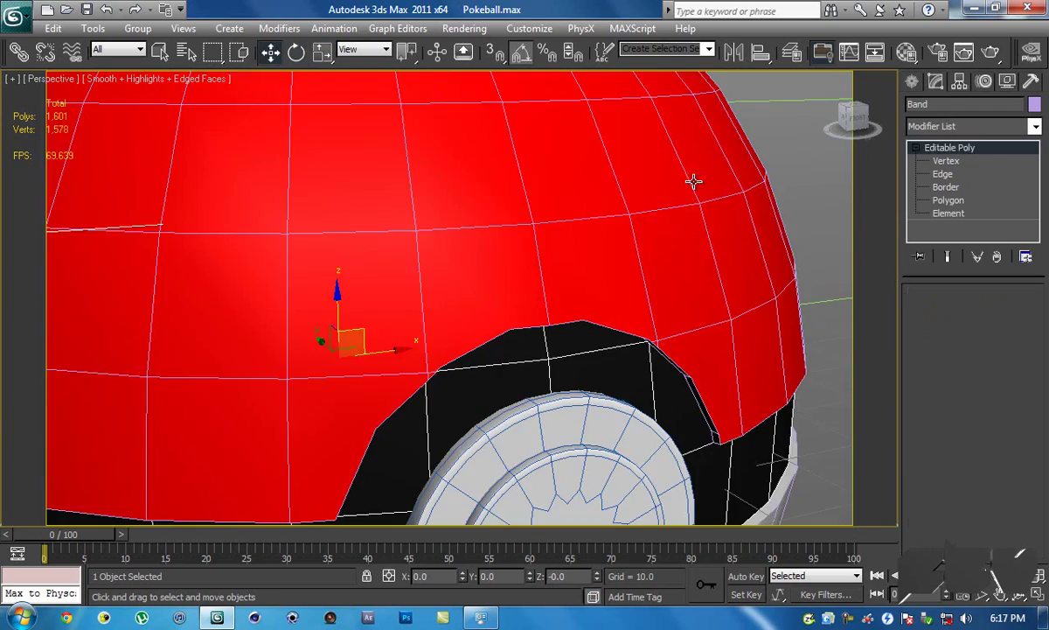
pyautogui.hotkey('alt', 'x')
pyautogui.keyDown('alt'); pyautogui.moveTo(694, 181); pyautogui.dragTo(617, 171, button='middle'); pyautogui.keyUp('alt')
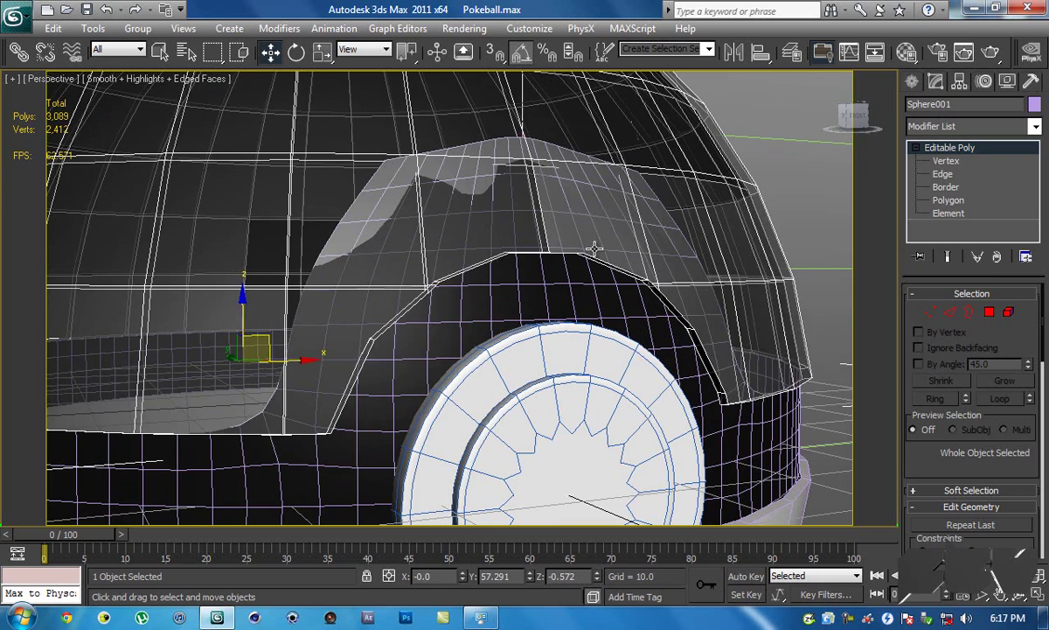
# Delete the topmost row of vertices from the band's button surround
pyautogui.click(537, 271)
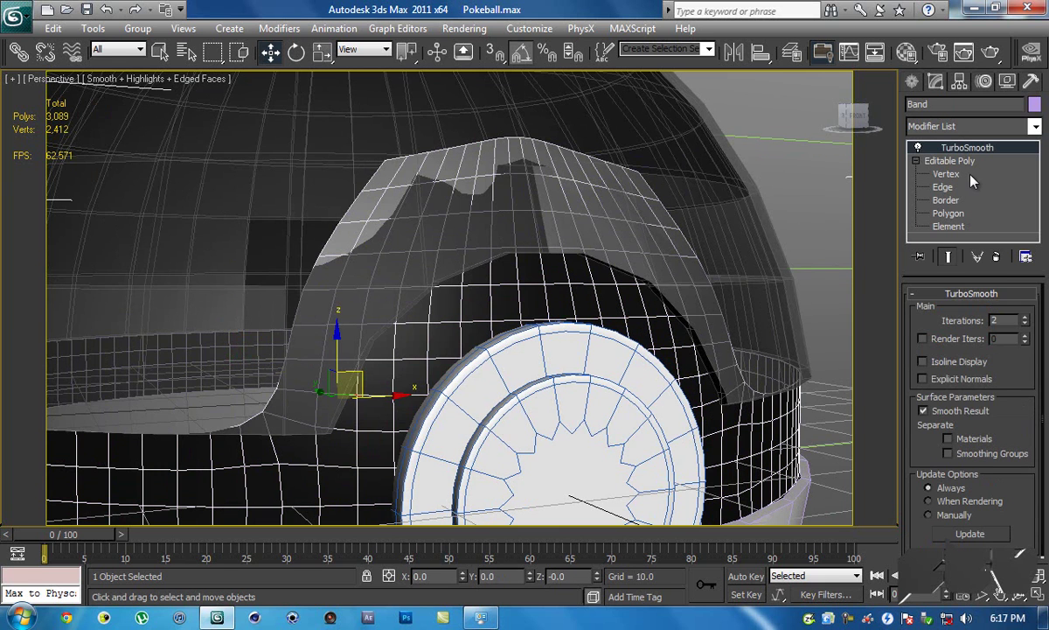
pyautogui.click(947, 188)
pyautogui.click(715, 199)
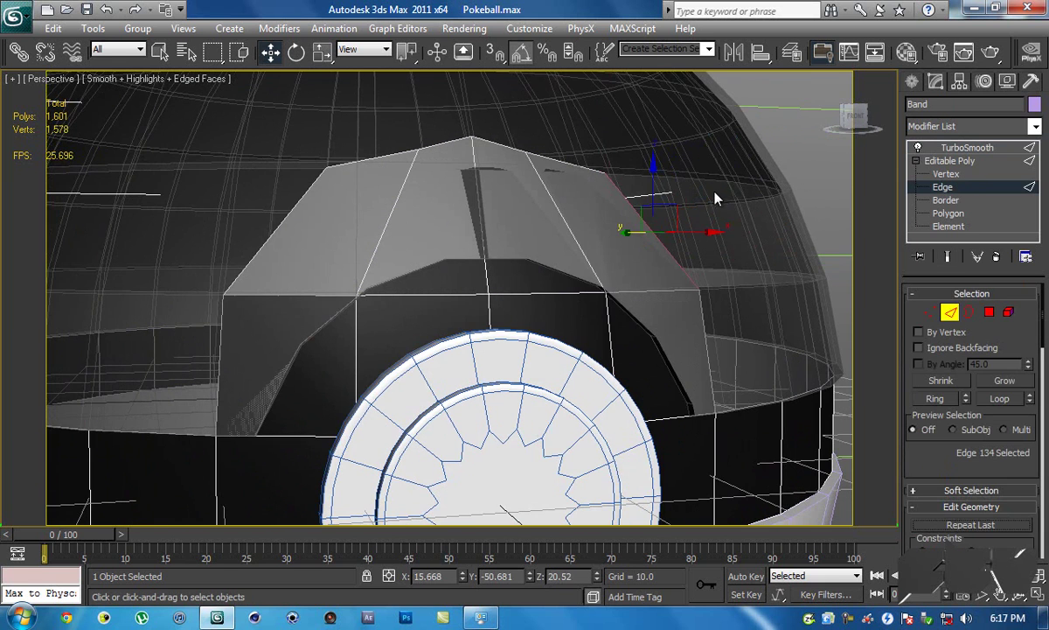
pyautogui.click(959, 174)
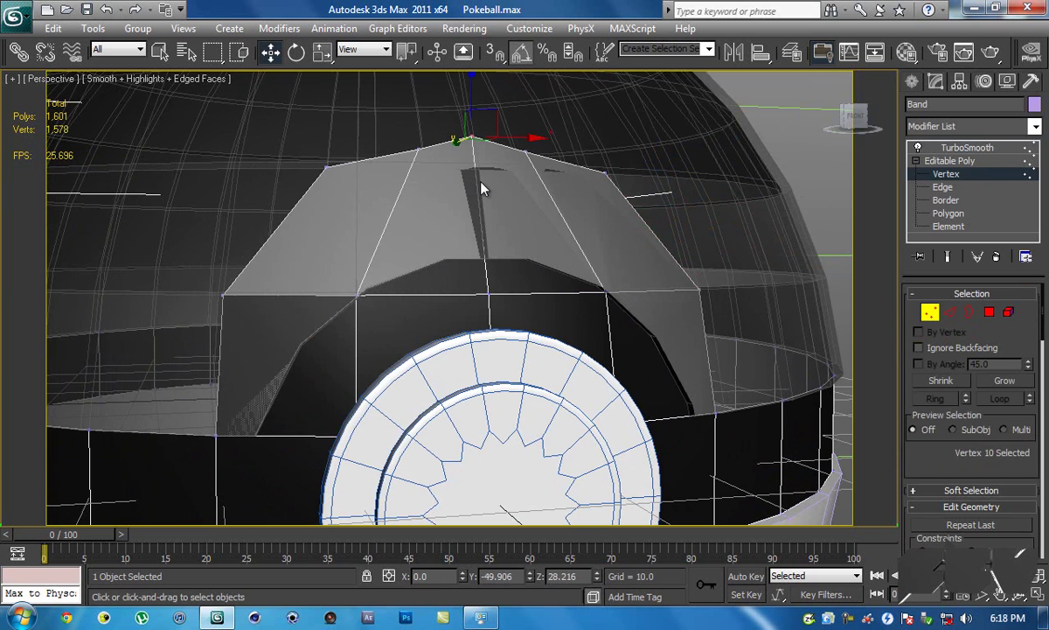
pyautogui.press('Delete')
# Raise the button surround's top centre vertex and lower its outer corner vertices by about 0.4 units
pyautogui.click(487, 292)
pyautogui.moveTo(486, 255); pyautogui.dragTo(484, 214)
pyautogui.click(224, 297)
pyautogui.keyDown('ctrl'); pyautogui.moveTo(645, 262); pyautogui.dragTo(717, 301); pyautogui.keyUp('ctrl')
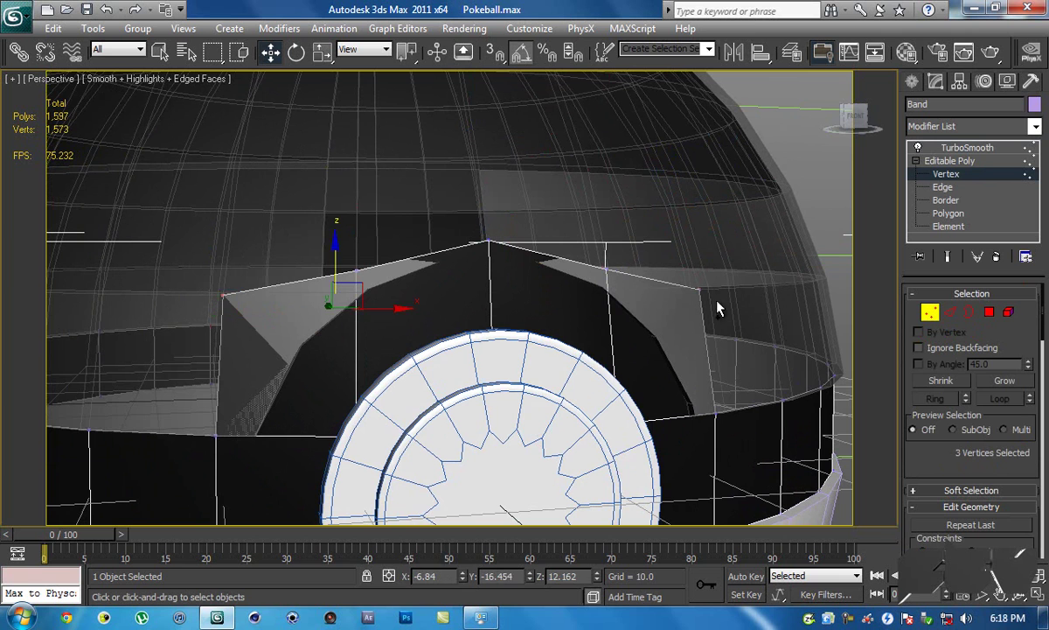
pyautogui.moveTo(334, 250); pyautogui.dragTo(334, 253)
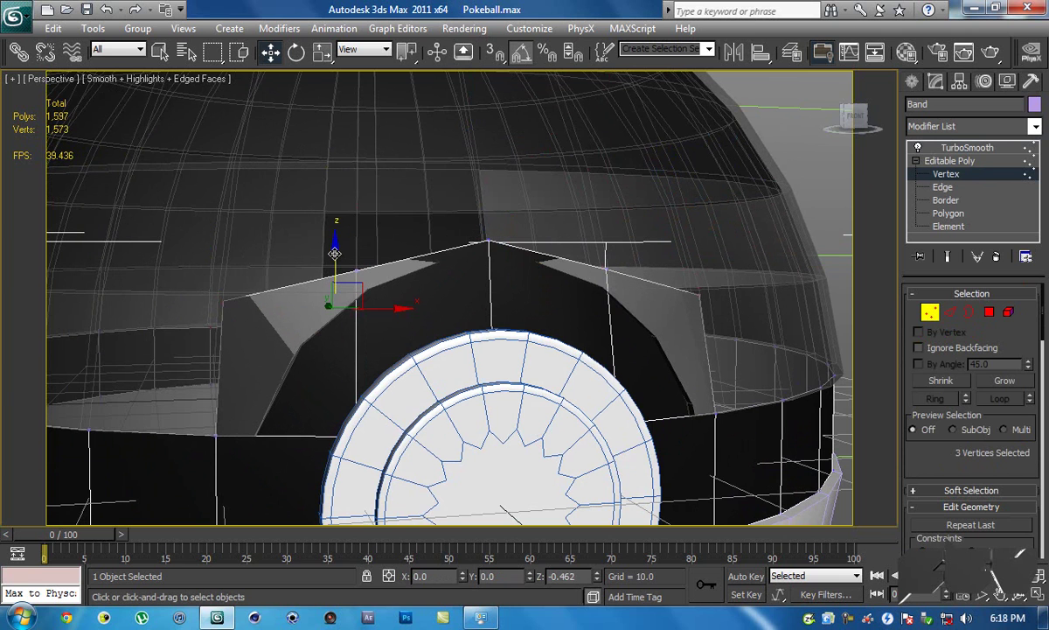
# Show the band's smoothed result without edged faces, and turn off see-through display on the red upper shell
pyautogui.click(947, 256)
pyautogui.press('F4')
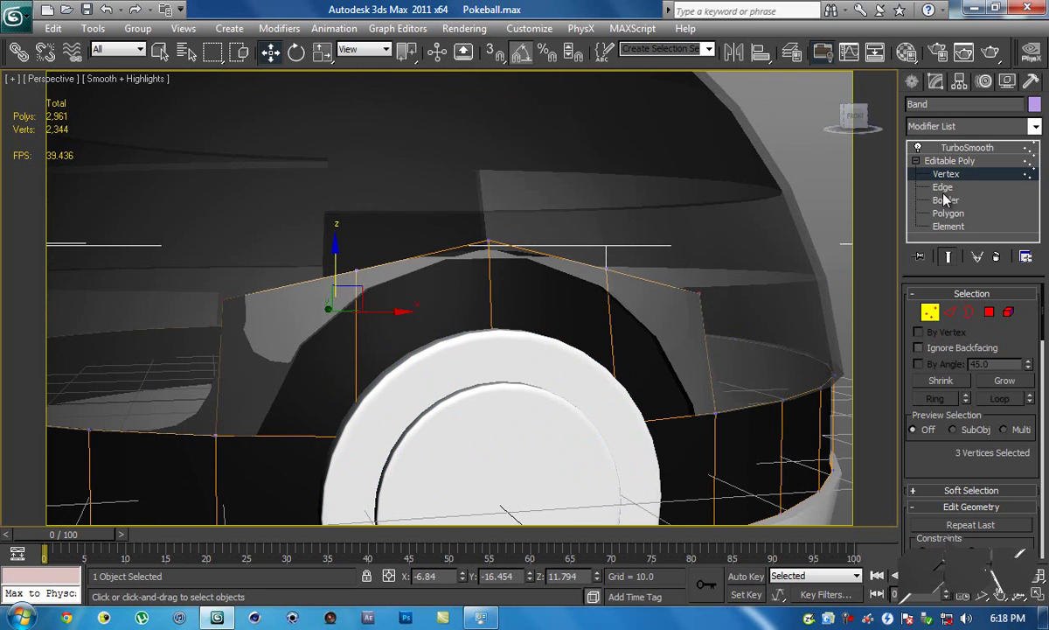
pyautogui.click(958, 164)
pyautogui.click(644, 168)
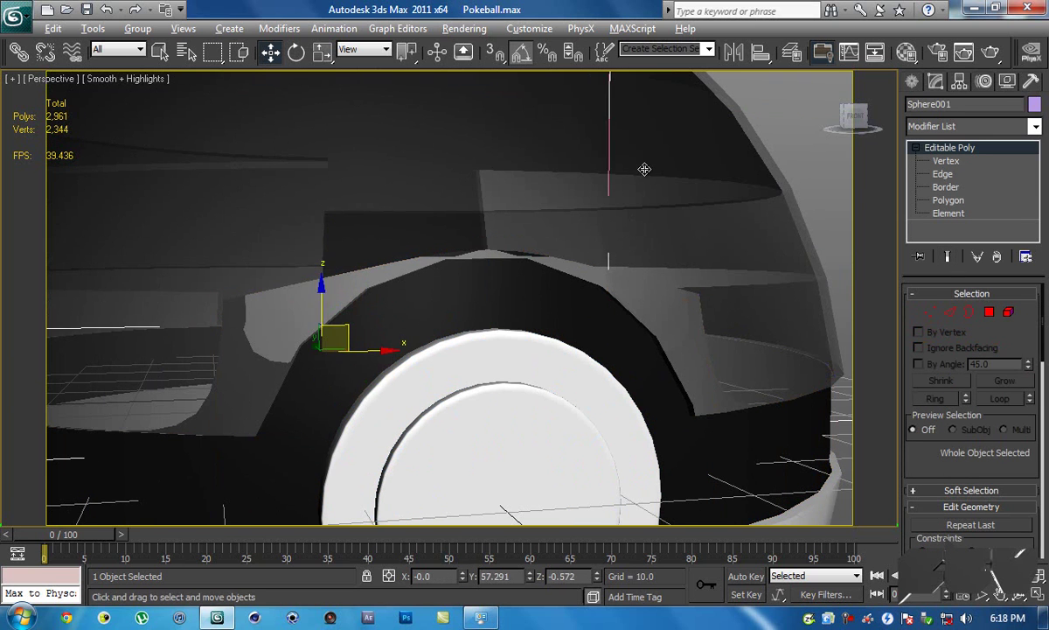
pyautogui.hotkey('alt', 'x')
pyautogui.keyDown('alt'); pyautogui.moveTo(604, 221); pyautogui.dragTo(600, 259, button='middle'); pyautogui.keyUp('alt')
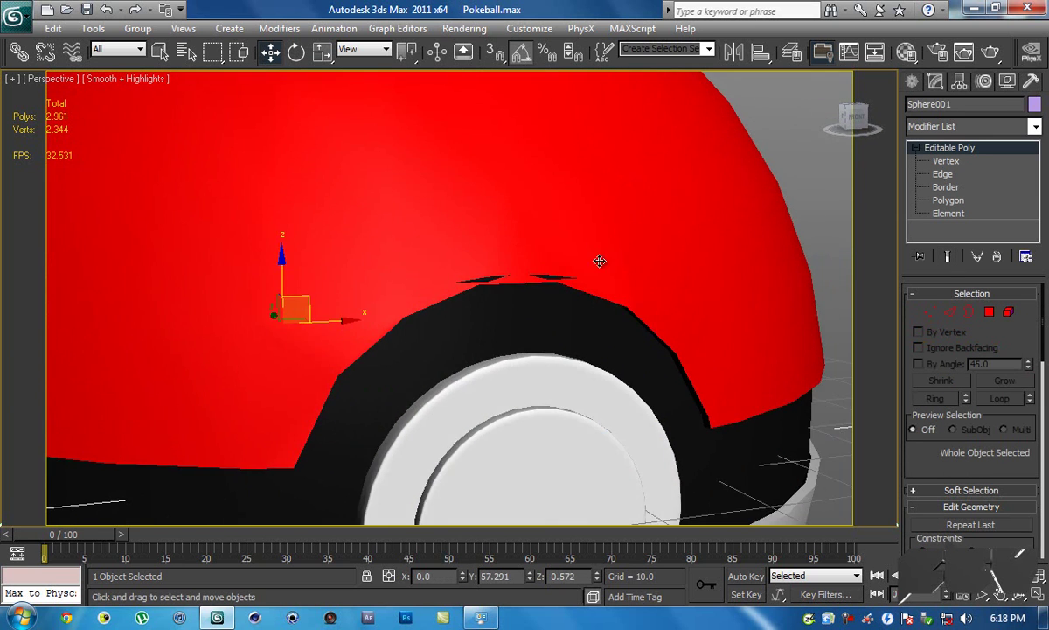
# Move the band's top centre vertex above the button about 0.6 units along Y to tuck it beneath the red shell
pyautogui.click(560, 307)
pyautogui.click(962, 160)
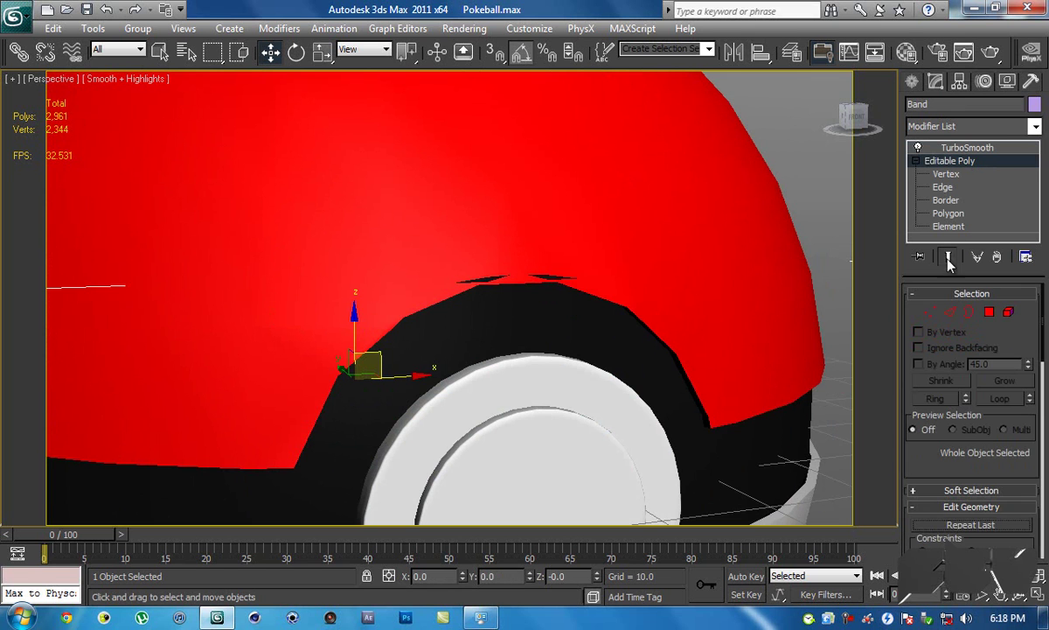
pyautogui.click(946, 174)
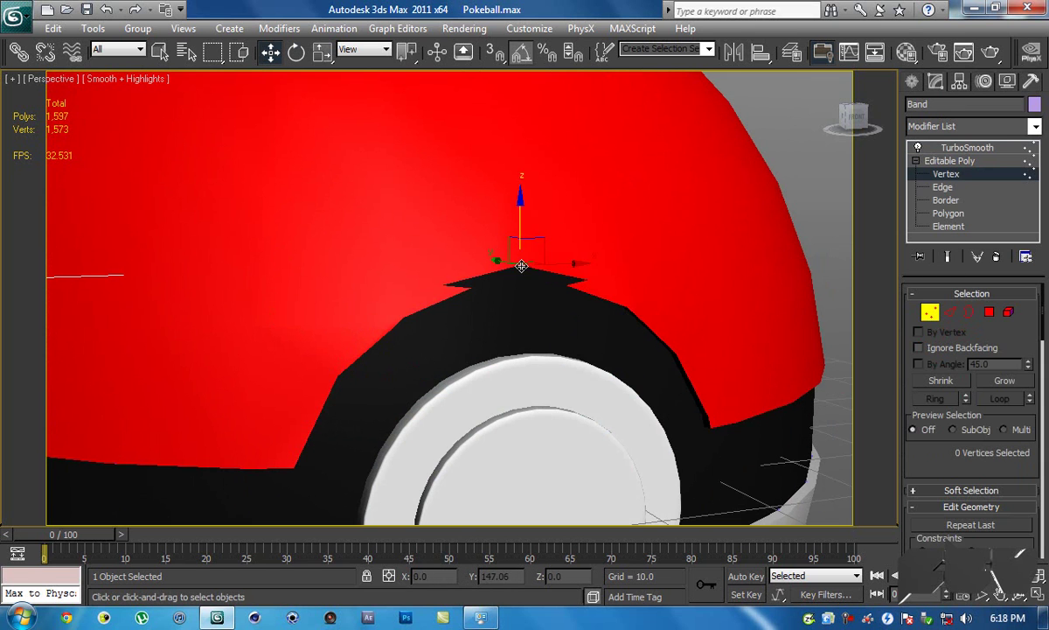
pyautogui.click(521, 266)
pyautogui.keyDown('alt'); pyautogui.moveTo(521, 266); pyautogui.dragTo(562, 275, button='middle'); pyautogui.keyUp('alt')
pyautogui.moveTo(532, 294); pyautogui.dragTo(539, 298)
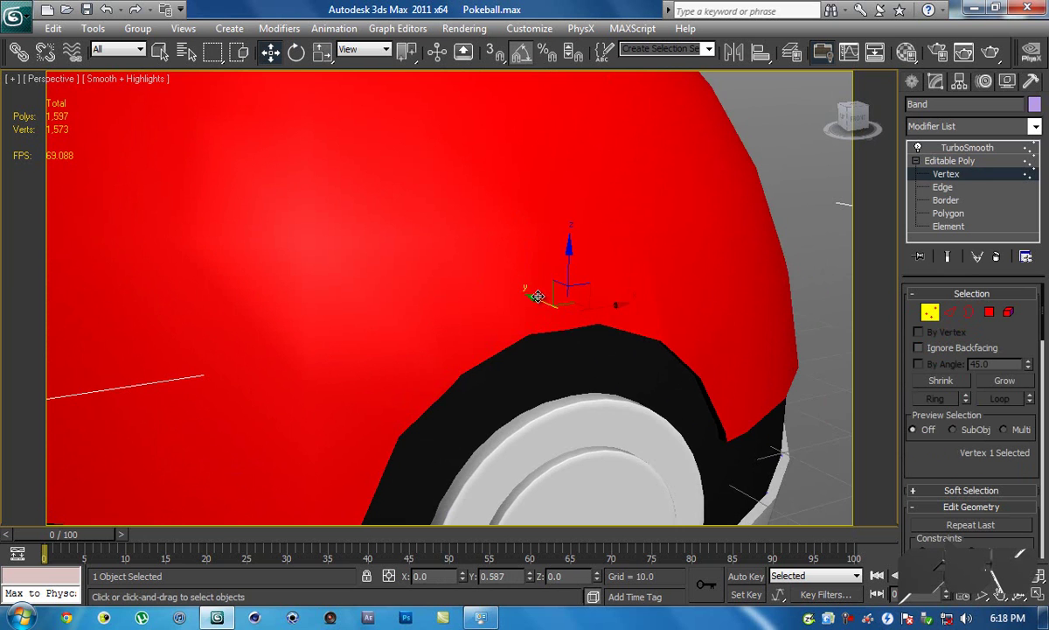
pyautogui.scroll(-8, 574, 254)
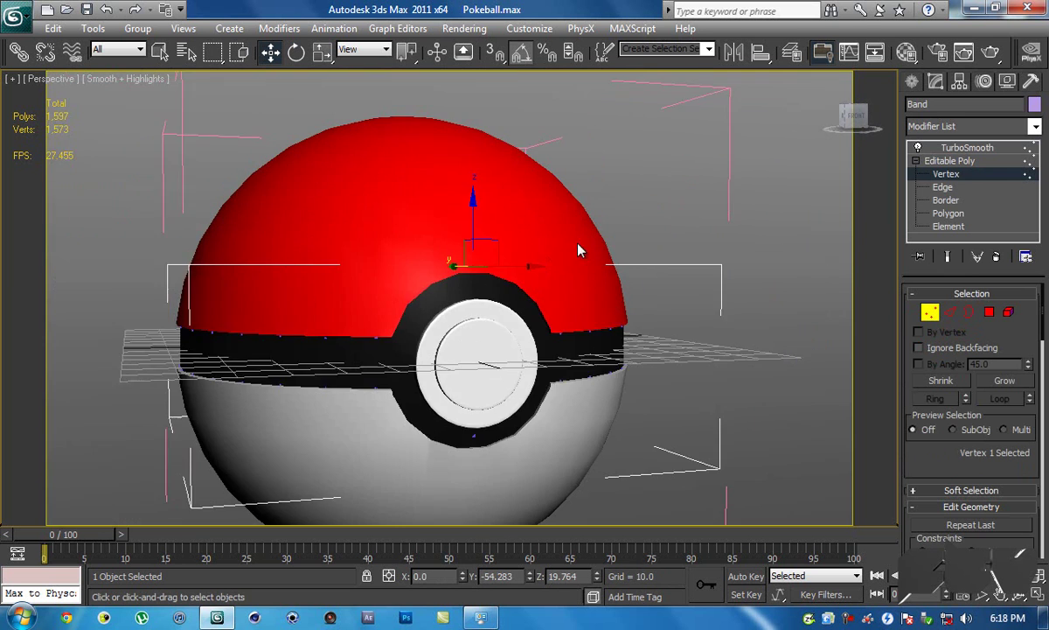
pyautogui.keyDown('alt'); pyautogui.moveTo(586, 251); pyautogui.dragTo(870, 207, button='middle'); pyautogui.keyUp('alt')
pyautogui.click(992, 166)
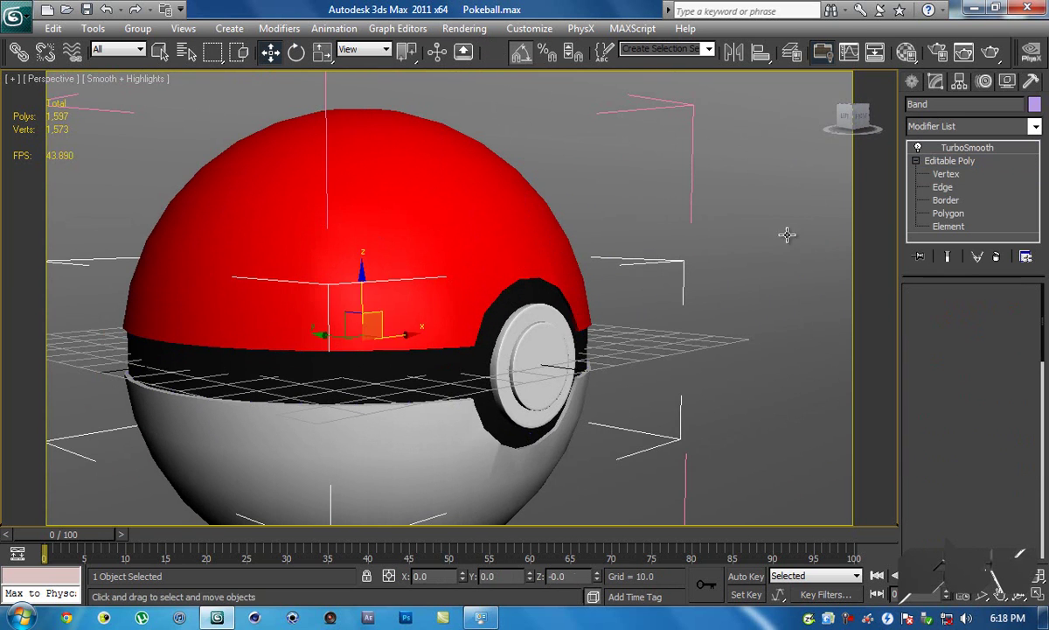
pyautogui.click(787, 235)
pyautogui.keyDown('alt'); pyautogui.moveTo(736, 244); pyautogui.dragTo(704, 242, button='middle'); pyautogui.keyUp('alt')
# Try rotating the red upper shell open about its hinge, and undo the rotation
pyautogui.click(553, 240)
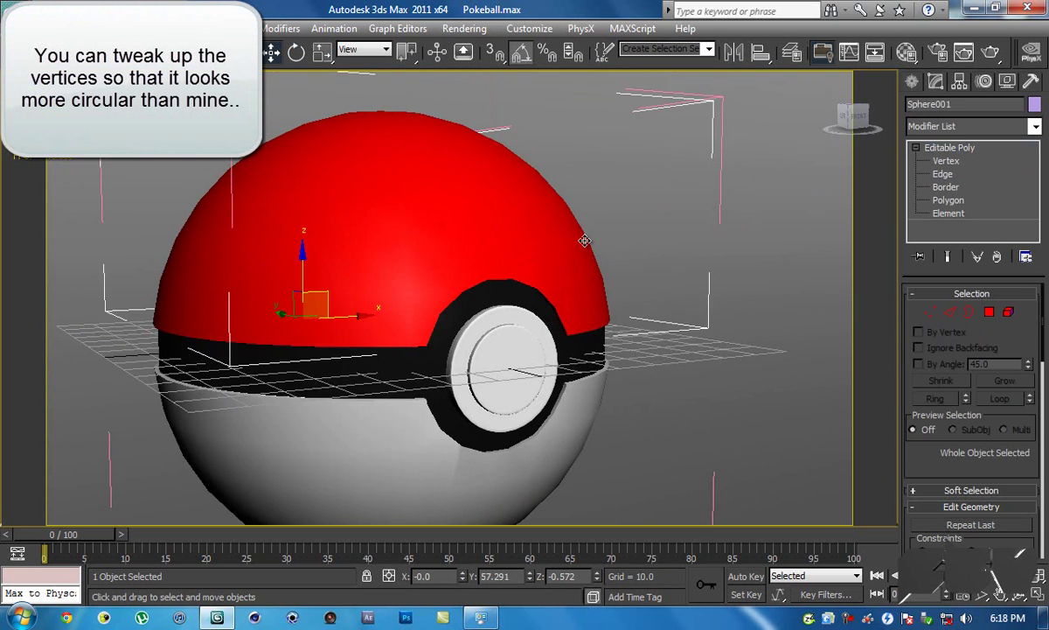
pyautogui.keyDown('alt'); pyautogui.moveTo(552, 240); pyautogui.dragTo(647, 234, button='middle'); pyautogui.keyUp('alt')
pyautogui.press('e')
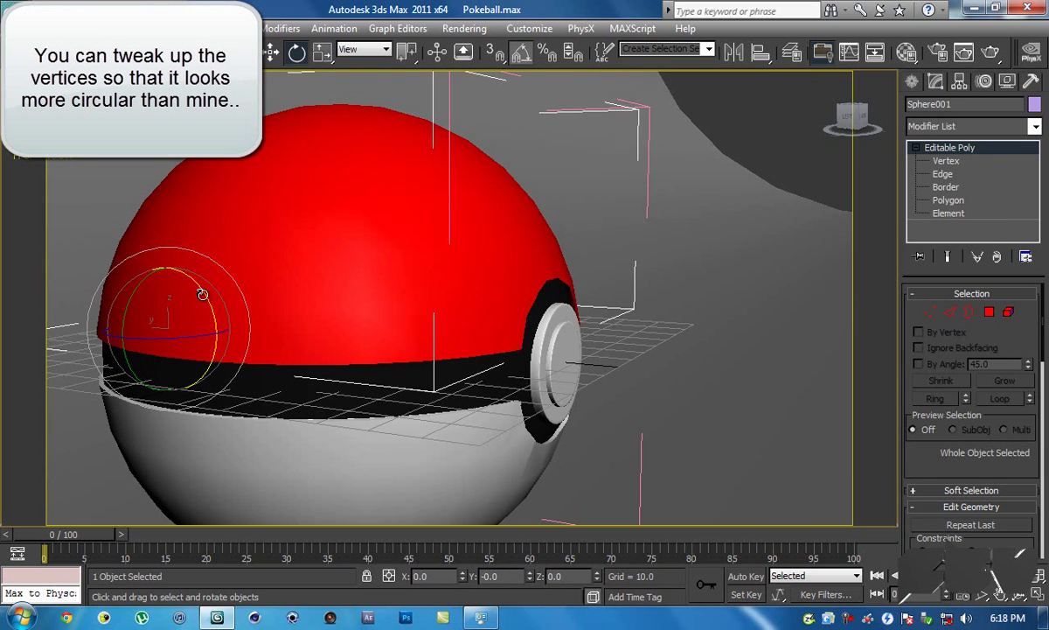
pyautogui.moveTo(201, 295); pyautogui.dragTo(159, 227)
pyautogui.keyDown('alt'); pyautogui.moveTo(567, 241); pyautogui.dragTo(364, 371, button='middle'); pyautogui.keyUp('alt')
pyautogui.hotkey('ctrl', 'z')
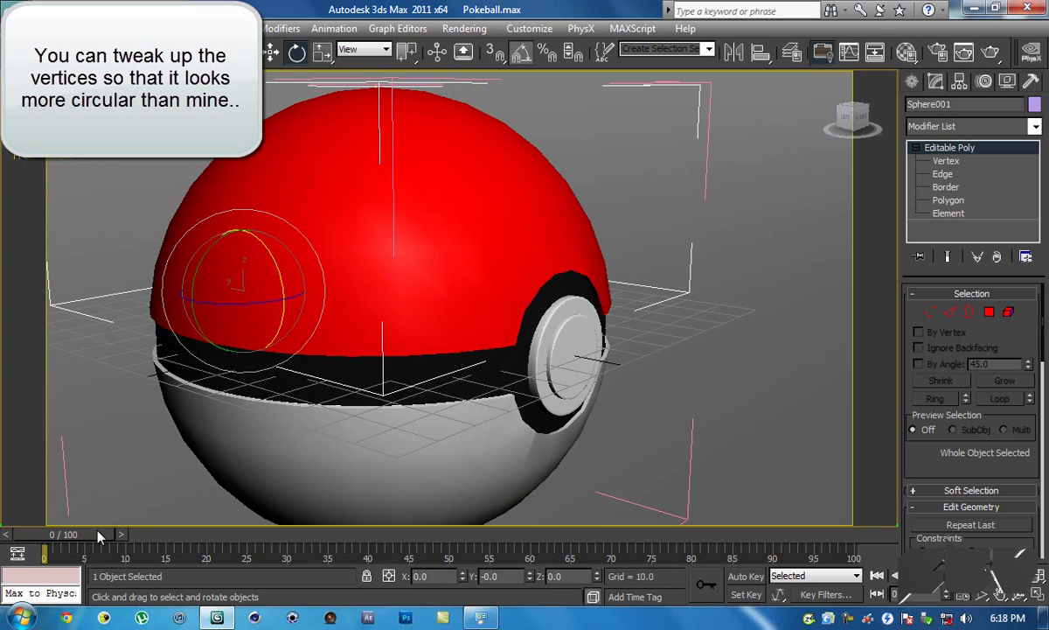
# With Auto Key on, animate the red upper shell opening by rotating it -60 degrees about X at frame 60
pyautogui.click(746, 576)
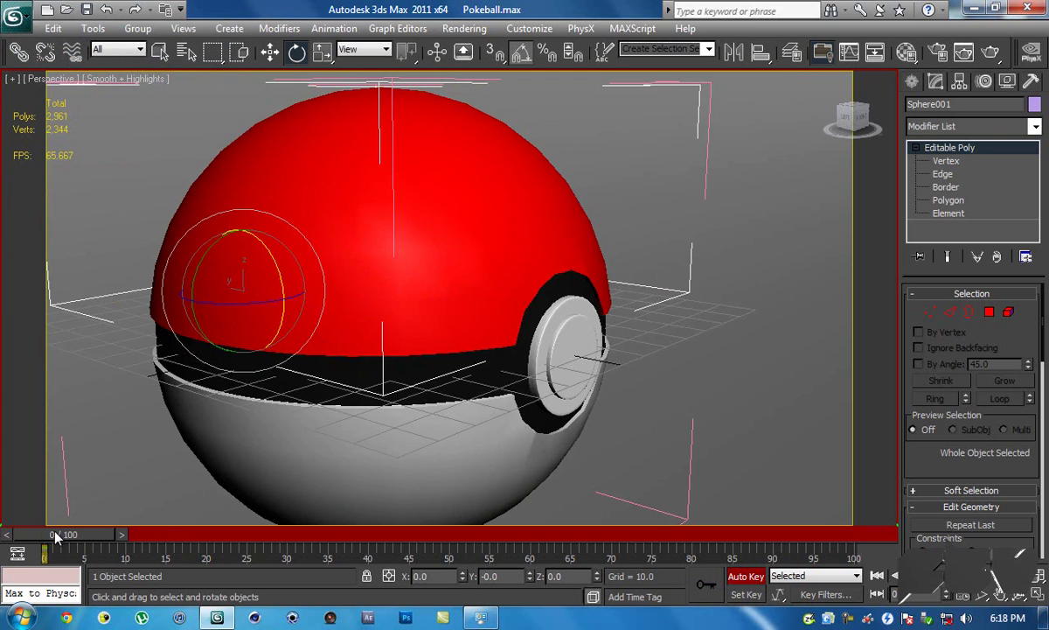
pyautogui.moveTo(70, 536); pyautogui.dragTo(310, 536)
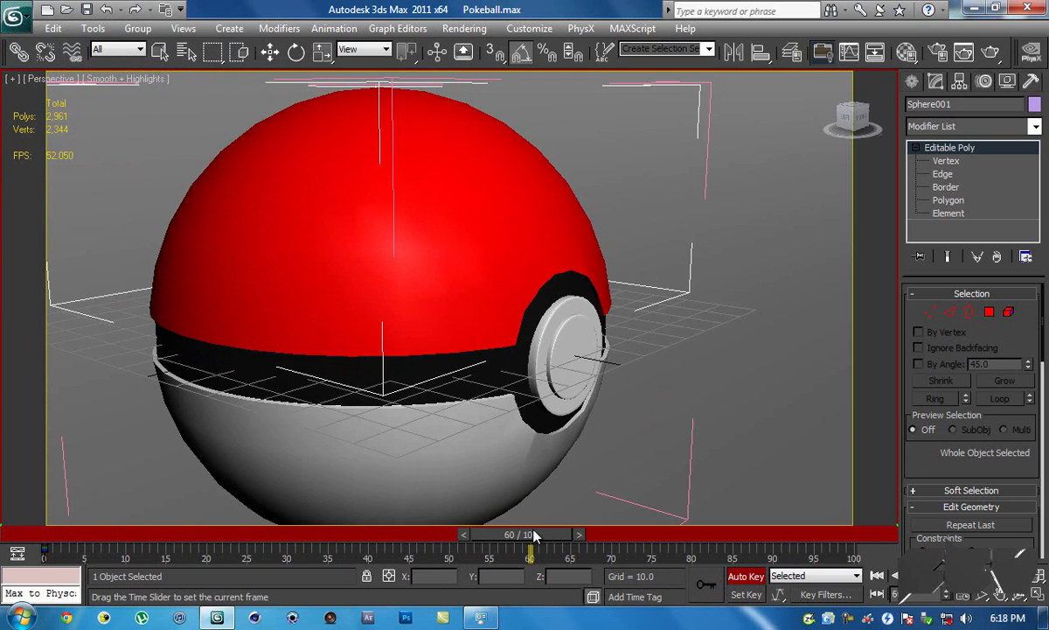
pyautogui.moveTo(533, 536); pyautogui.dragTo(533, 536)
pyautogui.keyDown('alt'); pyautogui.moveTo(445, 303); pyautogui.dragTo(407, 292, button='middle'); pyautogui.keyUp('alt')
pyautogui.moveTo(223, 295); pyautogui.dragTo(164, 256)
pyautogui.keyDown('alt'); pyautogui.moveTo(322, 262); pyautogui.dragTo(292, 247, button='middle'); pyautogui.keyUp('alt')
pyautogui.scroll(-5, 311, 262)
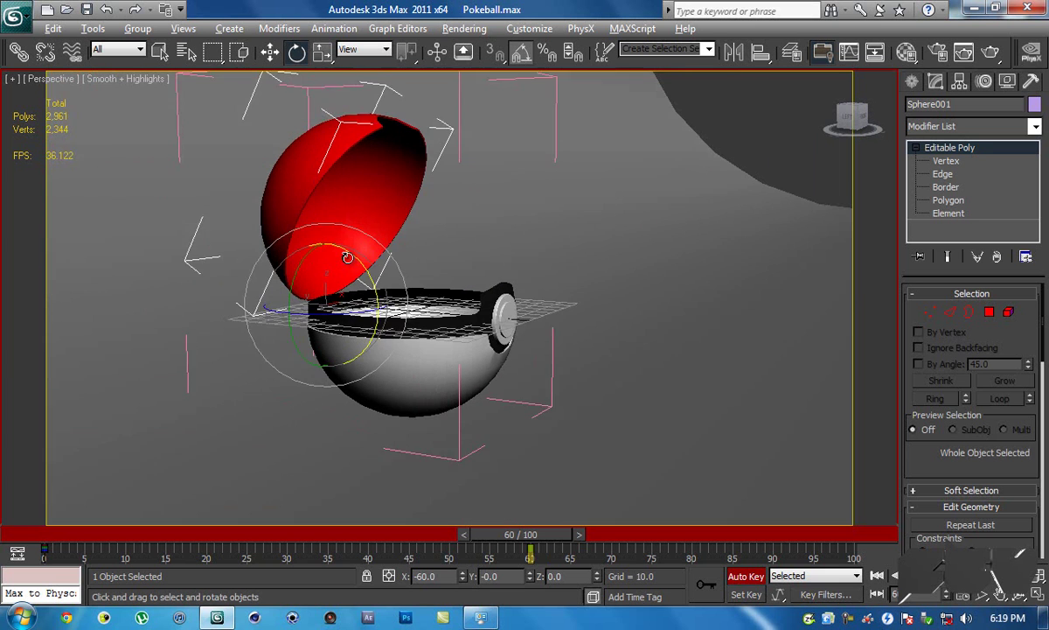
# Play back the shell's opening animation from frame 0
pyautogui.moveTo(523, 534); pyautogui.dragTo(70, 511)
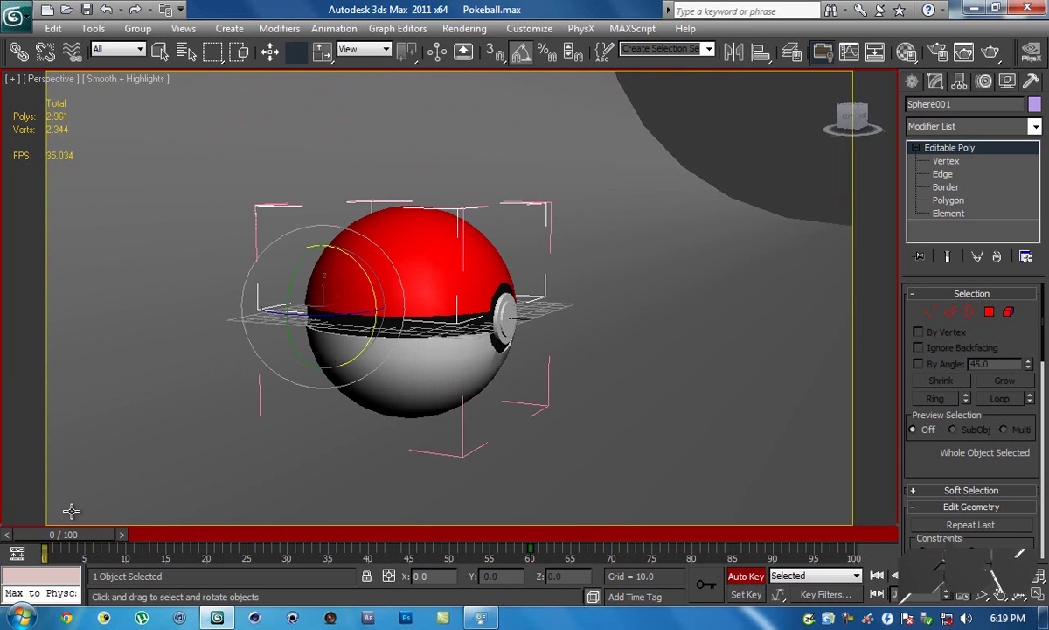
pyautogui.press('/')
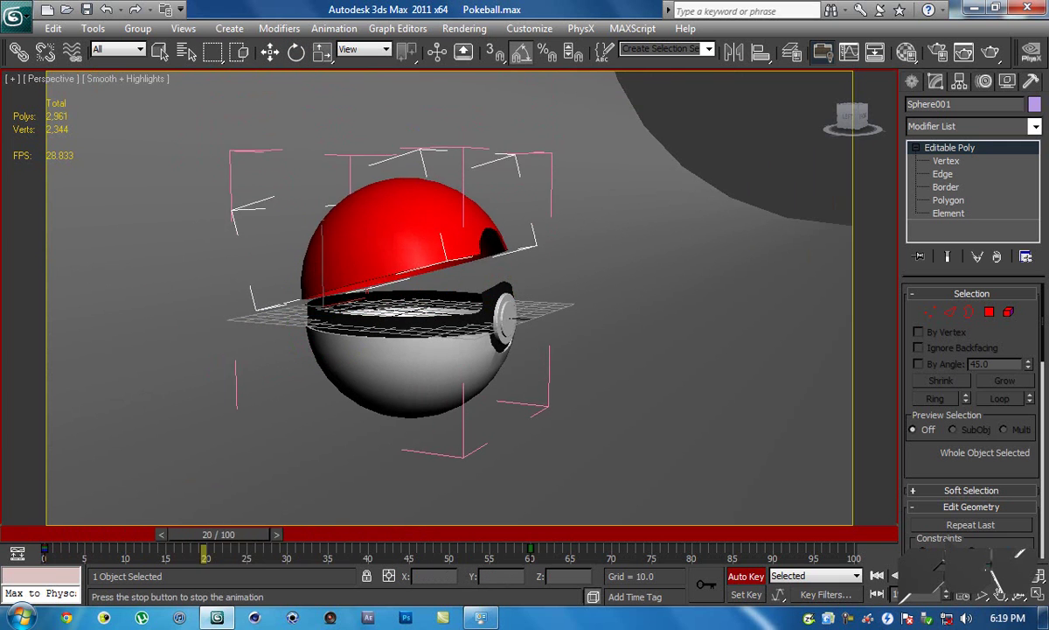
pyautogui.press('/')
# Display edged faces, select the white lower shell, and turn off Auto Key
pyautogui.keyDown('alt'); pyautogui.moveTo(792, 432); pyautogui.dragTo(737, 480, button='middle'); pyautogui.keyUp('alt')
pyautogui.keyDown('alt'); pyautogui.moveTo(607, 437); pyautogui.dragTo(666, 377, button='middle'); pyautogui.keyUp('alt')
pyautogui.scroll(5, 603, 427)
pyautogui.press('F4')
pyautogui.click(668, 378)
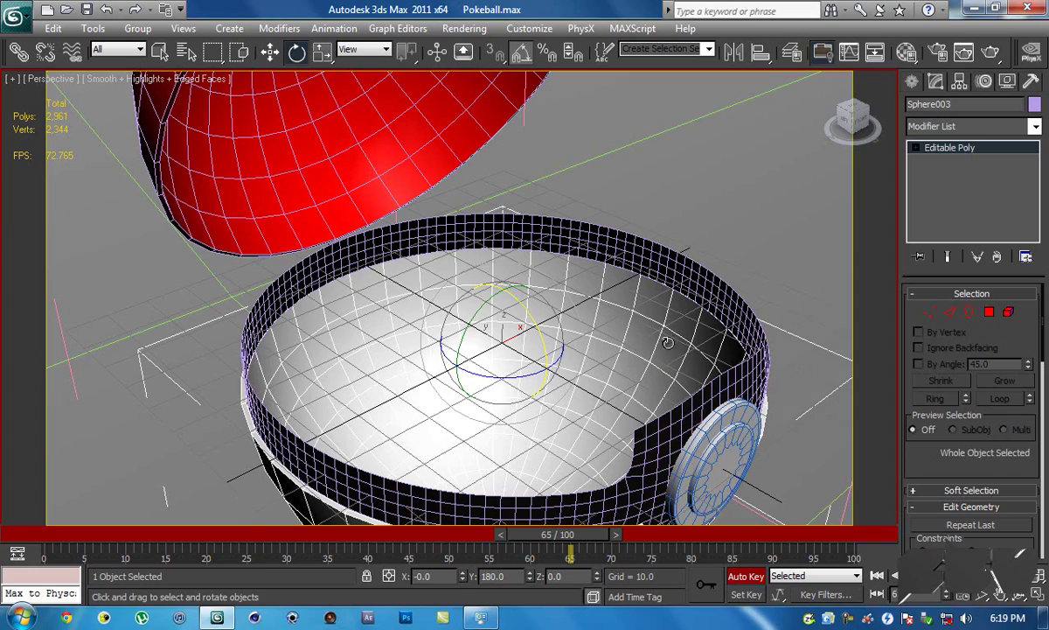
pyautogui.click(727, 309)
pyautogui.keyDown('alt'); pyautogui.moveTo(699, 293); pyautogui.dragTo(662, 300, button='middle'); pyautogui.keyUp('alt')
pyautogui.click(662, 300)
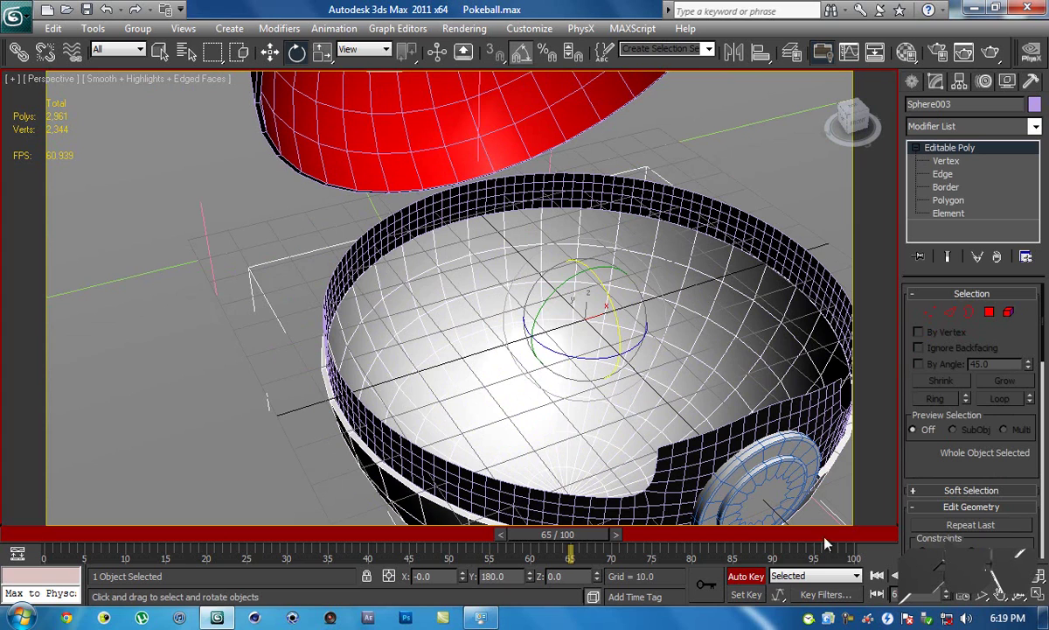
pyautogui.click(746, 575)
# Select a polygon at the base of the lower shell's interior and grow the selection until it covers most of the inside
pyautogui.keyDown('alt'); pyautogui.moveTo(759, 414); pyautogui.dragTo(594, 378, button='middle'); pyautogui.keyUp('alt')
pyautogui.click(953, 201)
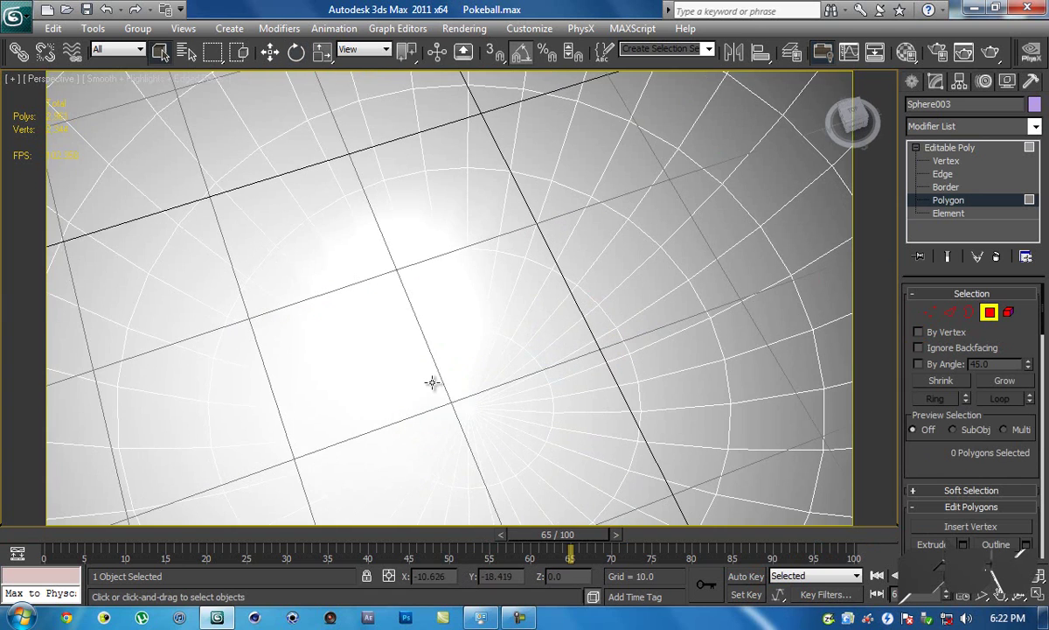
pyautogui.click(441, 374)
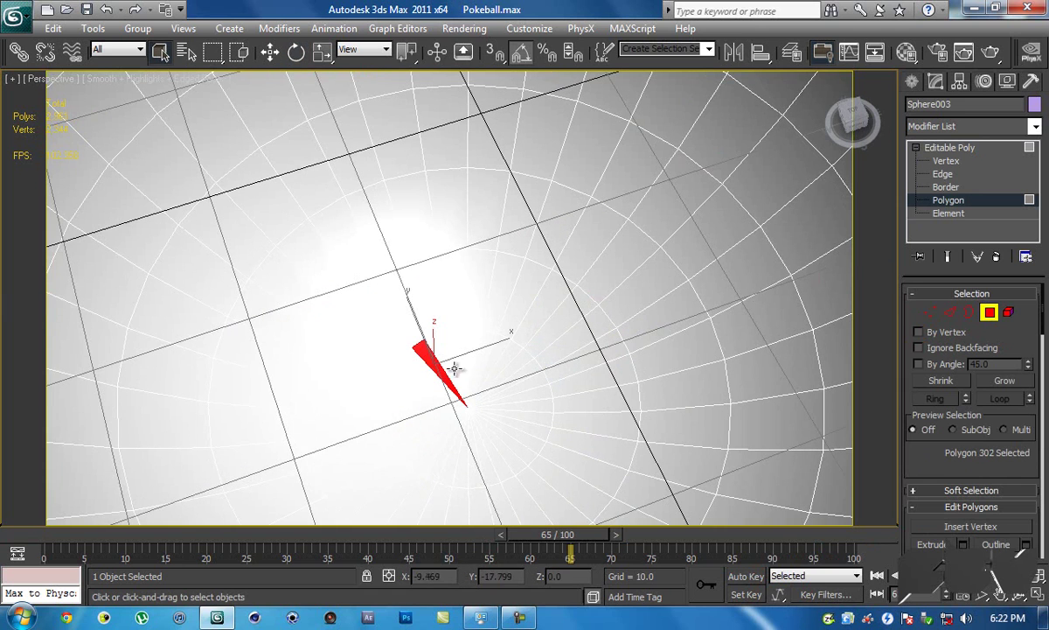
pyautogui.click(1002, 381)
pyautogui.click(1002, 382)
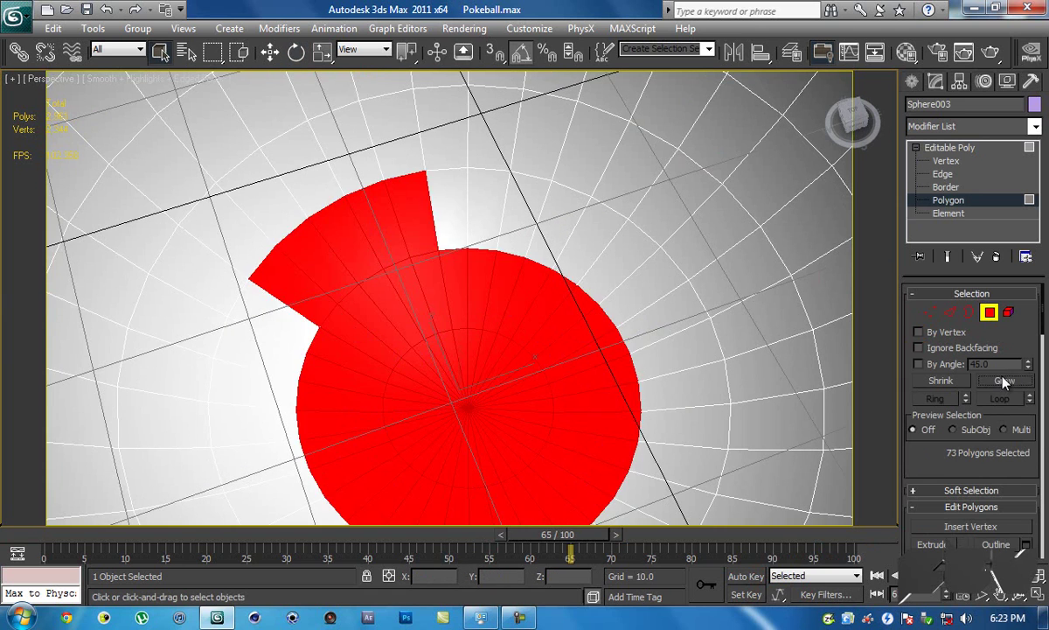
pyautogui.click(1002, 381)
pyautogui.click(1002, 381)
pyautogui.click(1002, 381)
pyautogui.scroll(-3, 708, 317)
pyautogui.keyDown('alt'); pyautogui.moveTo(686, 343); pyautogui.dragTo(697, 302, button='middle'); pyautogui.keyUp('alt')
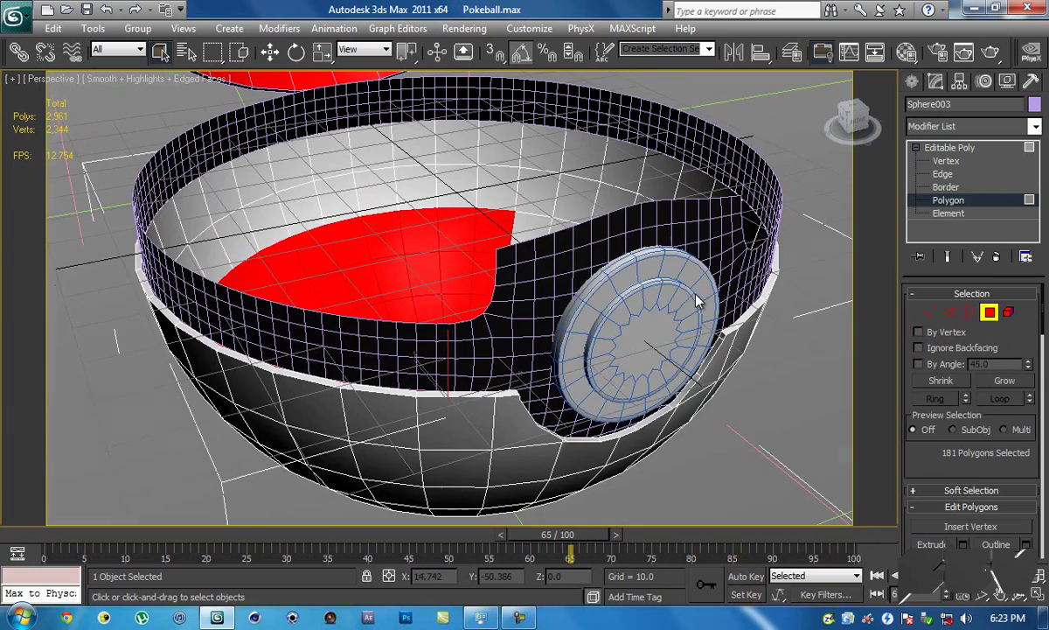
pyautogui.click(1015, 382)
pyautogui.click(1015, 382)
# Add the missed polygons below the band along one side of the lower shell's interior to the selection
pyautogui.keyDown('alt'); pyautogui.moveTo(551, 295); pyautogui.dragTo(597, 284, button='middle'); pyautogui.keyUp('alt')
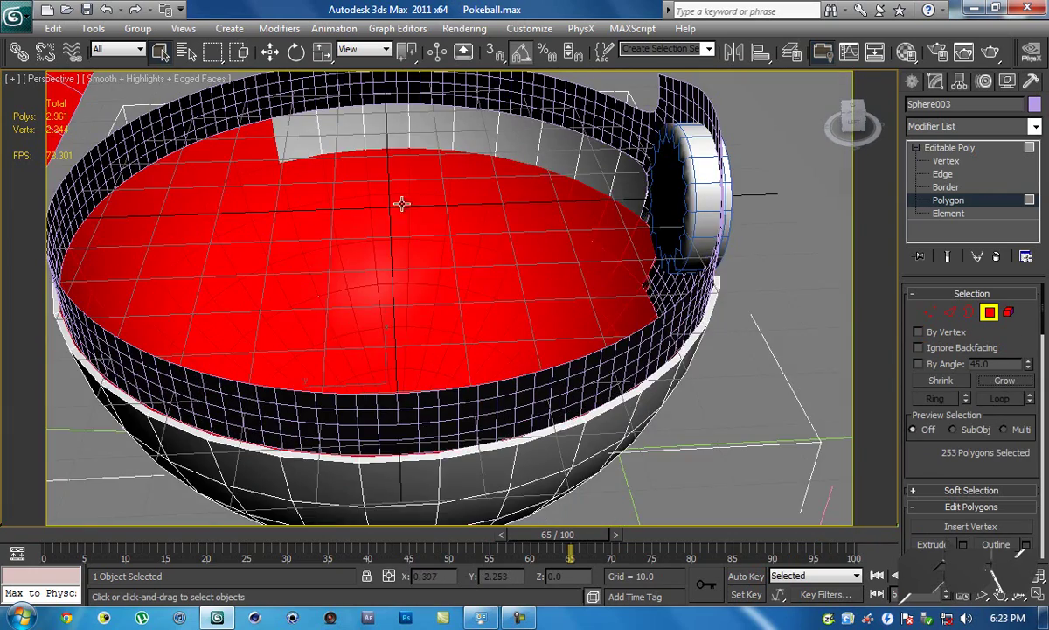
pyautogui.moveTo(401, 204); pyautogui.dragTo(420, 276, button='middle')
pyautogui.keyDown('ctrl'); pyautogui.click(311, 189); pyautogui.keyUp('ctrl')
pyautogui.keyDown('ctrl'); pyautogui.click(359, 185); pyautogui.keyUp('ctrl')
pyautogui.keyDown('ctrl'); pyautogui.click(399, 181); pyautogui.keyUp('ctrl')
pyautogui.keyDown('ctrl'); pyautogui.click(446, 180); pyautogui.keyUp('ctrl')
pyautogui.keyDown('ctrl'); pyautogui.click(489, 183); pyautogui.keyUp('ctrl')
pyautogui.keyDown('ctrl'); pyautogui.moveTo(517, 190); pyautogui.dragTo(654, 254); pyautogui.keyUp('ctrl')
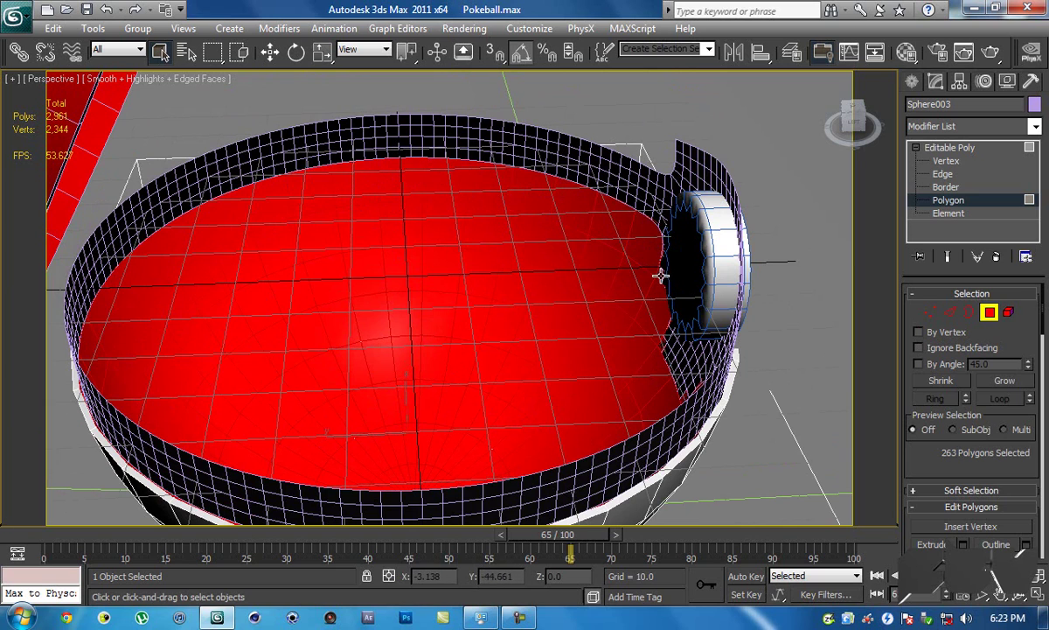
# Add the remaining unselected polygons on the opposite inner side, completing the selection of the lower shell's interior
pyautogui.keyDown('alt'); pyautogui.moveTo(812, 293); pyautogui.dragTo(631, 276, button='middle'); pyautogui.keyUp('alt')
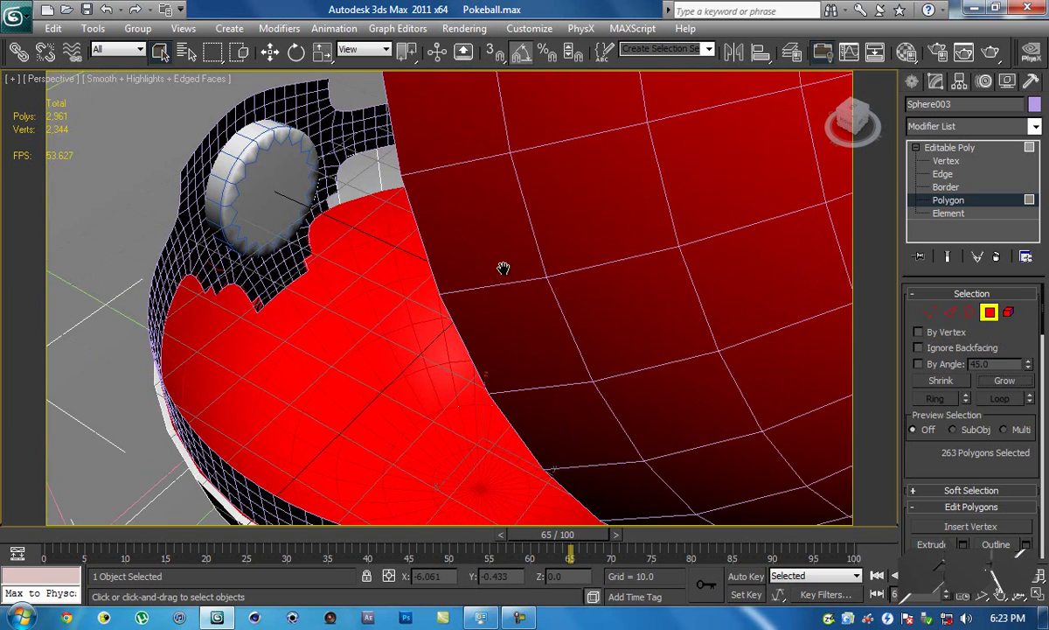
pyautogui.moveTo(502, 268); pyautogui.dragTo(500, 325, button='middle')
pyautogui.keyDown('ctrl'); pyautogui.click(311, 199); pyautogui.keyUp('ctrl')
pyautogui.keyDown('ctrl'); pyautogui.click(377, 180); pyautogui.keyUp('ctrl')
pyautogui.keyDown('ctrl'); pyautogui.click(432, 175); pyautogui.keyUp('ctrl')
pyautogui.keyDown('ctrl'); pyautogui.click(522, 175); pyautogui.keyUp('ctrl')
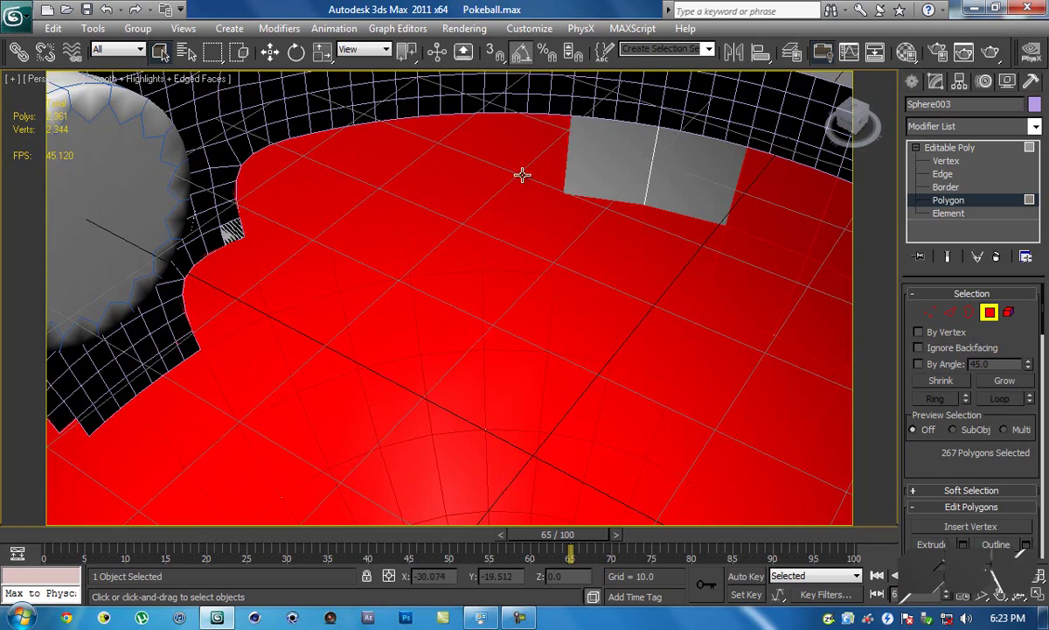
pyautogui.keyDown('ctrl'); pyautogui.click(609, 174); pyautogui.keyUp('ctrl')
pyautogui.keyDown('ctrl'); pyautogui.click(698, 174); pyautogui.keyUp('ctrl')
pyautogui.keyDown('alt'); pyautogui.moveTo(605, 185); pyautogui.dragTo(718, 140, button='middle'); pyautogui.keyUp('alt')
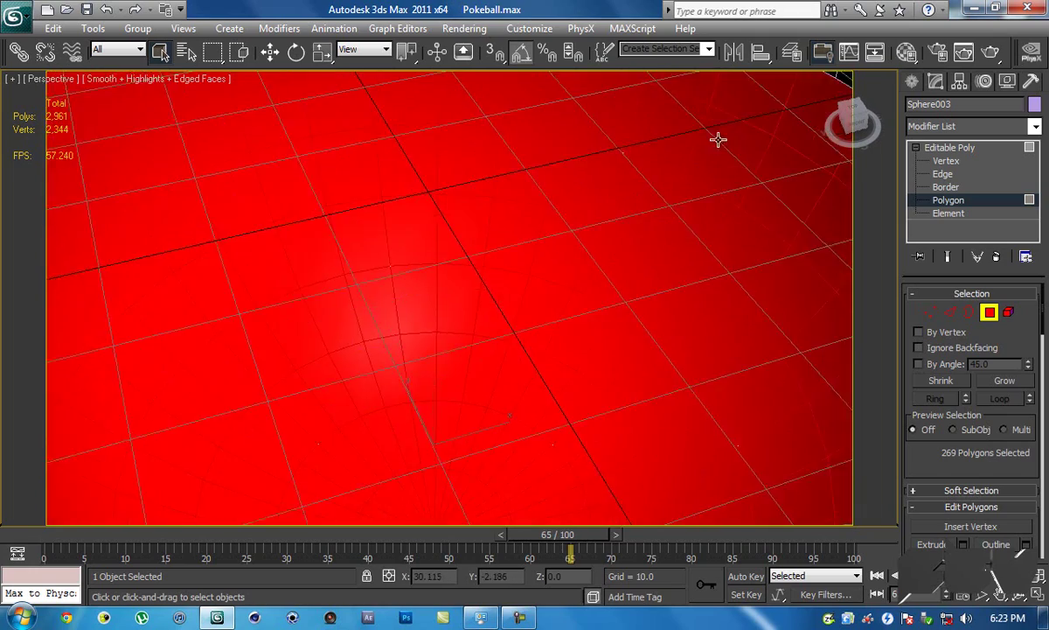
pyautogui.scroll(-4, 717, 141)
pyautogui.scroll(2, 689, 176)
pyautogui.keyDown('alt'); pyautogui.moveTo(689, 175); pyautogui.dragTo(625, 207, button='middle'); pyautogui.keyUp('alt')
# Name an unused material slot Light and change its material type to VRayLightMtl
pyautogui.press('m')
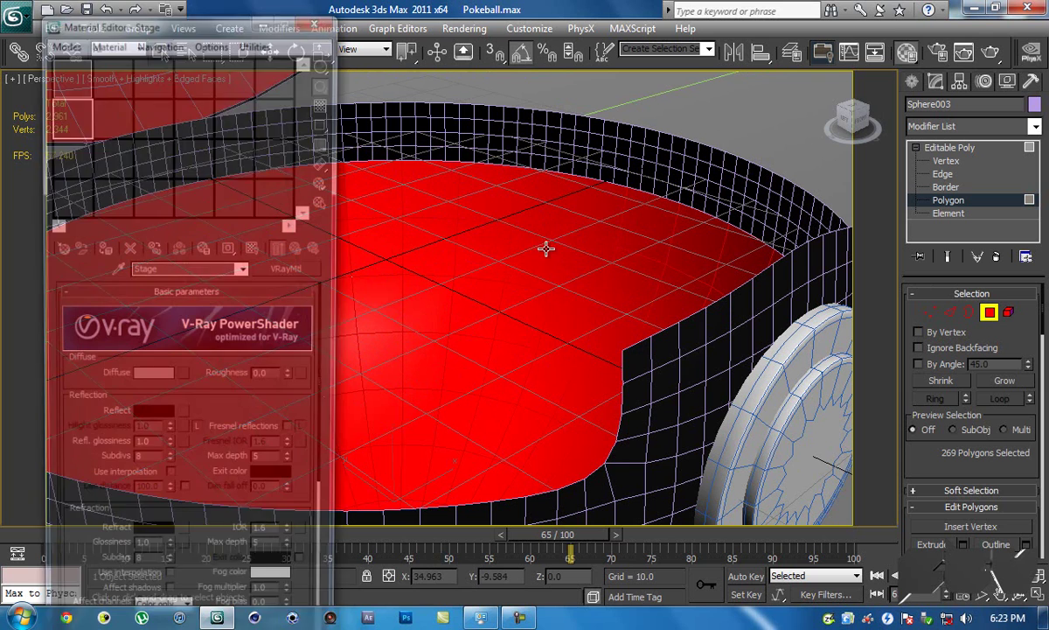
pyautogui.click(110, 115)
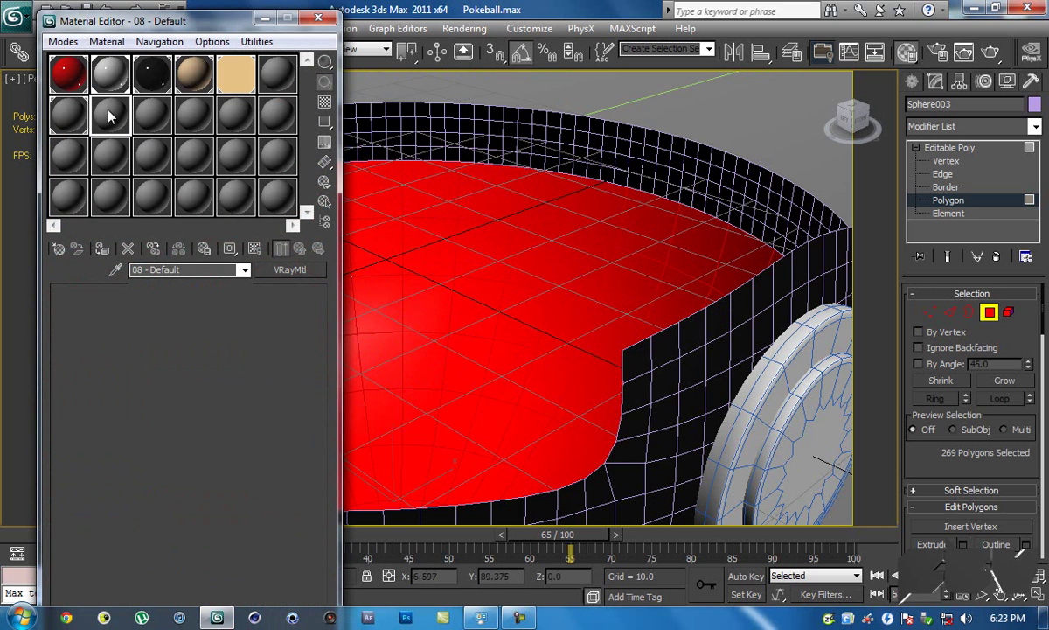
pyautogui.click(202, 269)
pyautogui.write('Lig')
pyautogui.write('hr')
pyautogui.press('BackSpace')
pyautogui.write('t')
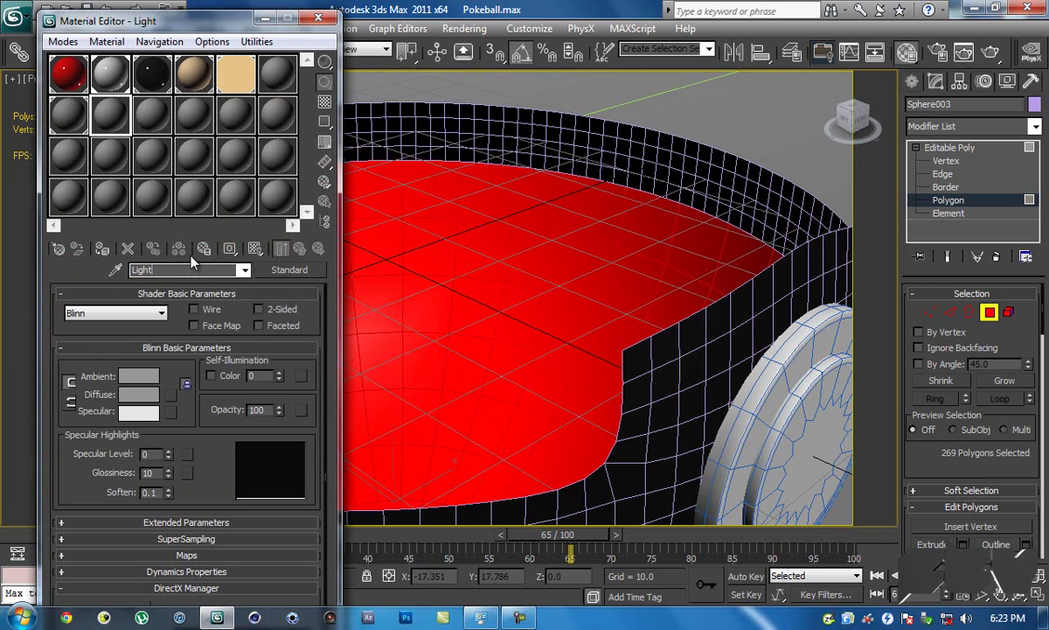
pyautogui.click(289, 270)
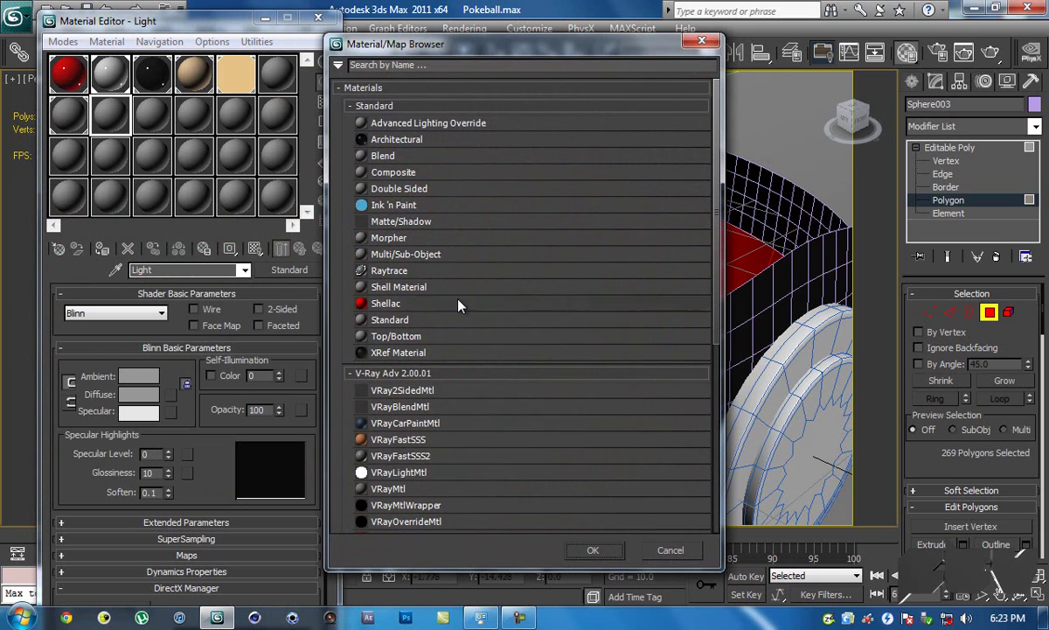
pyautogui.doubleClick(411, 475)
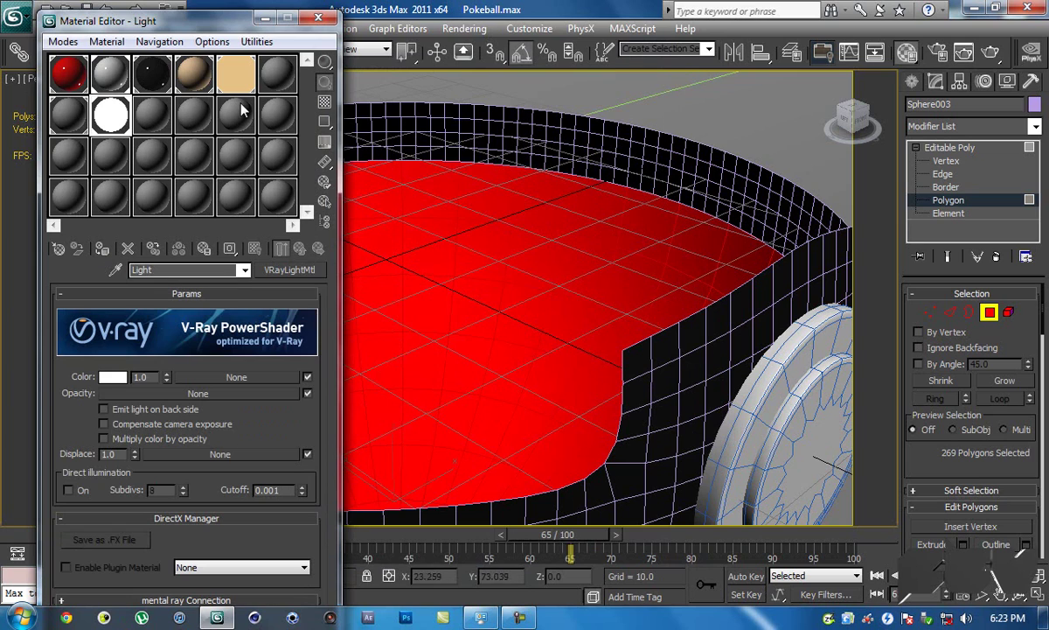
# Assign the Light material to the selected interior polygons, clear the polygon selection, and close the Material Editor
pyautogui.click(549, 88)
pyautogui.click(319, 20)
pyautogui.moveTo(538, 148); pyautogui.dragTo(518, 162, button='middle')
pyautogui.scroll(-4, 513, 160)
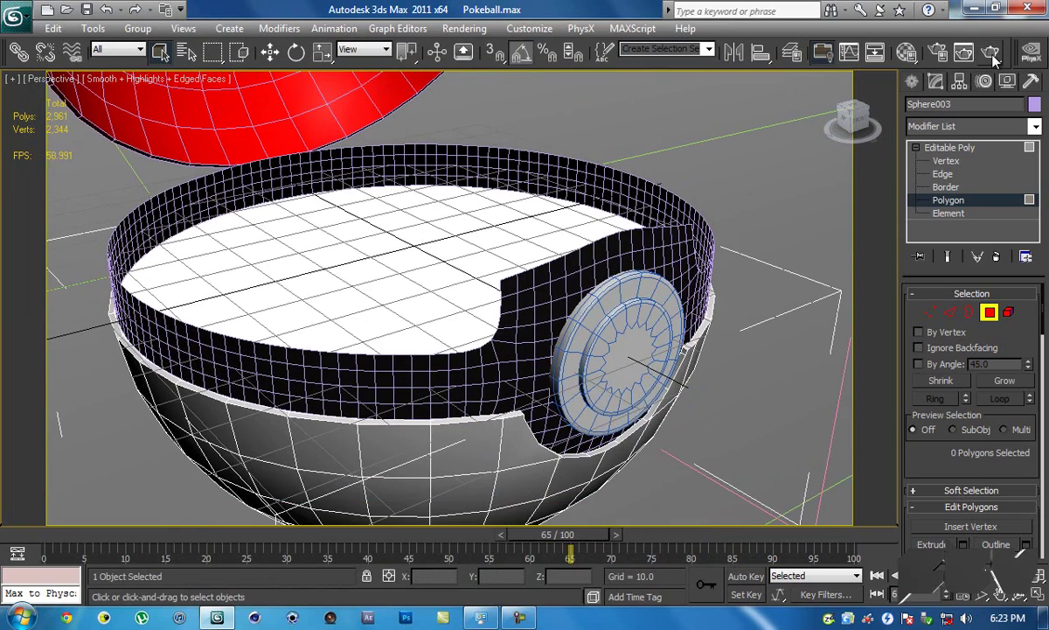
# Render the perspective view at frame 65 to examine the glowing interior, and close the render window
pyautogui.click(994, 54)
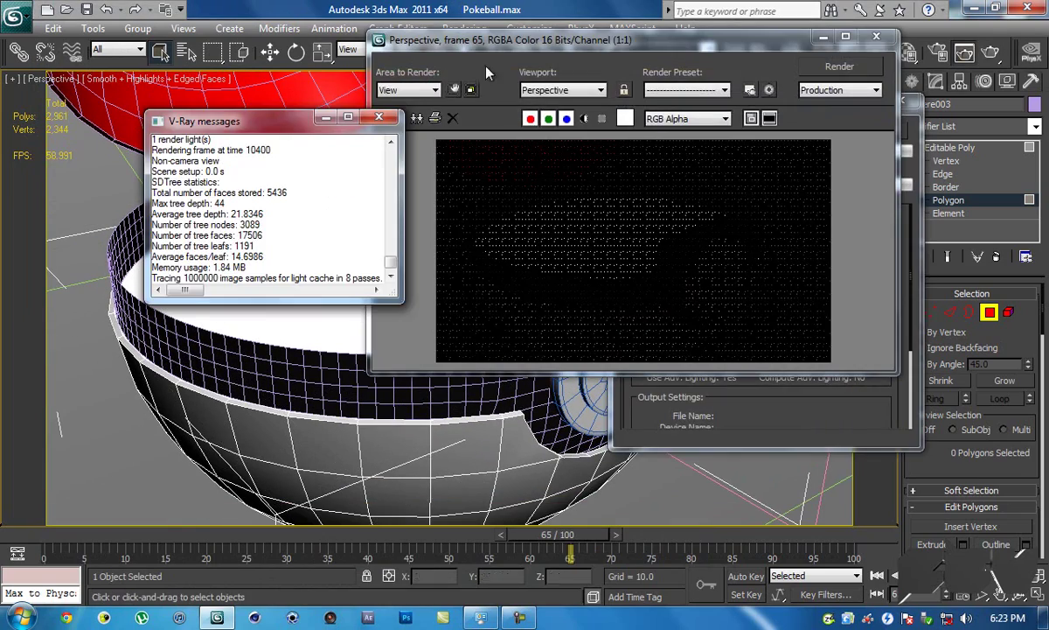
pyautogui.click(380, 118)
pyautogui.moveTo(588, 39); pyautogui.dragTo(320, 99)
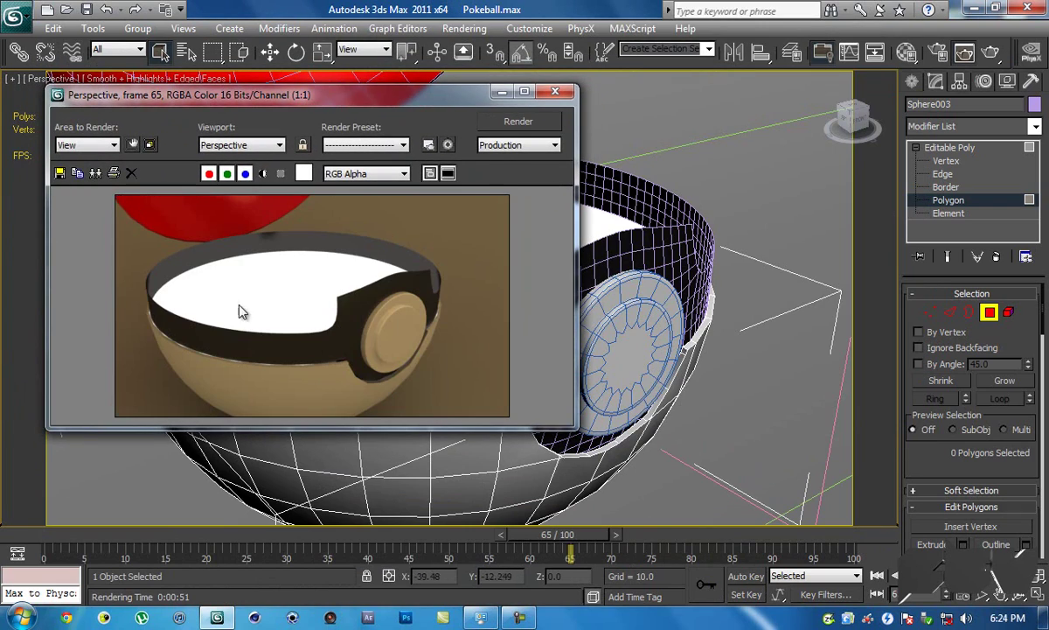
pyautogui.click(554, 97)
# Select a radial strip of eight interior polygons running from the lower shell's rim to its center
pyautogui.keyDown('alt'); pyautogui.moveTo(553, 163); pyautogui.dragTo(510, 166, button='middle'); pyautogui.keyUp('alt')
pyautogui.press('F4')
pyautogui.press('F4')
pyautogui.keyDown('alt'); pyautogui.moveTo(423, 320); pyautogui.dragTo(379, 348, button='middle'); pyautogui.keyUp('alt')
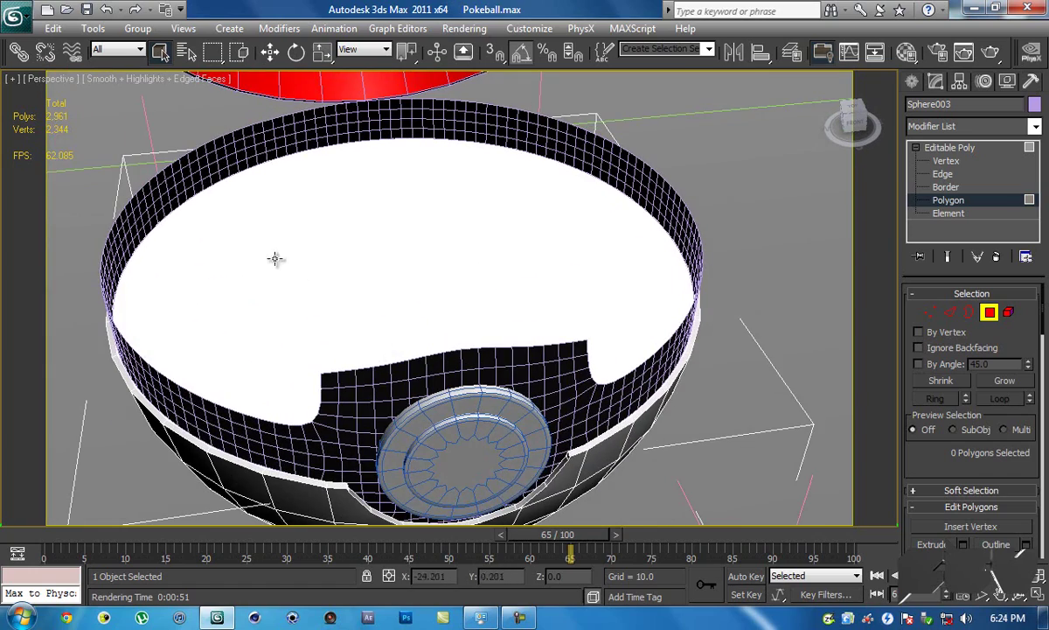
pyautogui.keyDown('alt'); pyautogui.moveTo(477, 273); pyautogui.dragTo(390, 266, button='middle'); pyautogui.keyUp('alt')
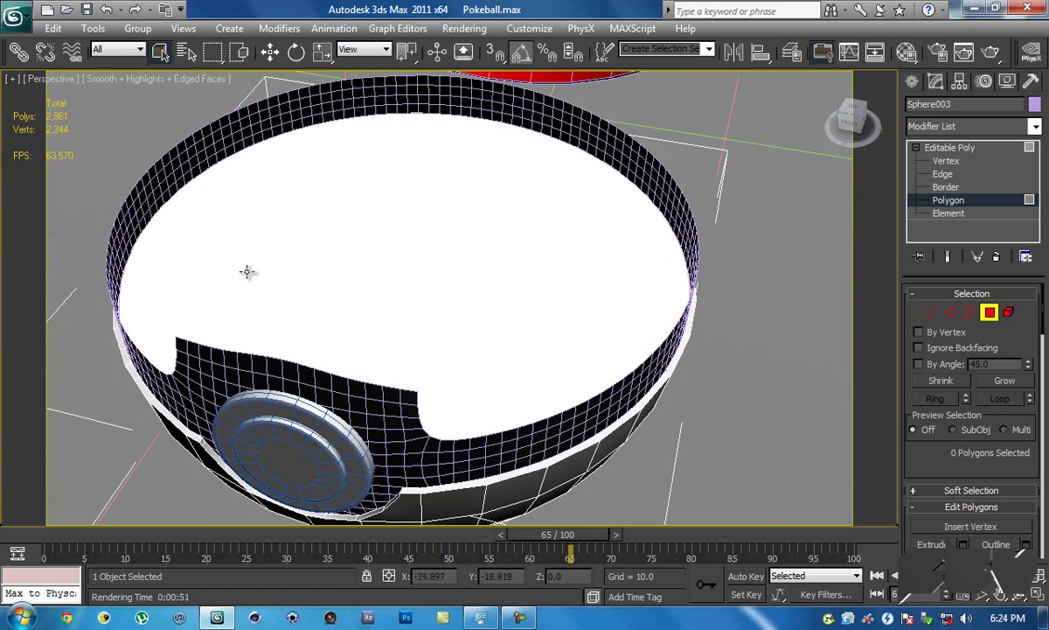
pyautogui.click(217, 229)
pyautogui.click(182, 213)
pyautogui.keyDown('ctrl'); pyautogui.click(216, 247); pyautogui.keyUp('ctrl')
pyautogui.keyDown('ctrl'); pyautogui.click(241, 275); pyautogui.keyUp('ctrl')
pyautogui.keyDown('ctrl'); pyautogui.click(265, 303); pyautogui.keyUp('ctrl')
pyautogui.keyDown('alt'); pyautogui.moveTo(339, 304); pyautogui.dragTo(298, 302, button='middle'); pyautogui.keyUp('alt')
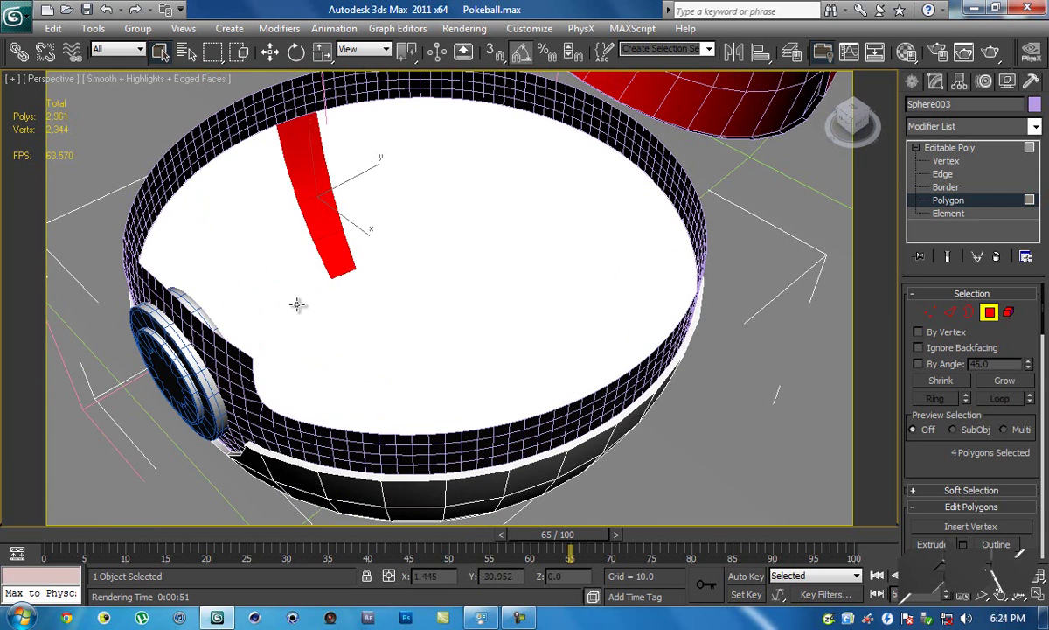
pyautogui.keyDown('ctrl'); pyautogui.click(350, 292); pyautogui.keyUp('ctrl')
pyautogui.keyDown('ctrl'); pyautogui.click(371, 335); pyautogui.keyUp('ctrl')
pyautogui.keyDown('ctrl'); pyautogui.click(383, 359); pyautogui.keyUp('ctrl')
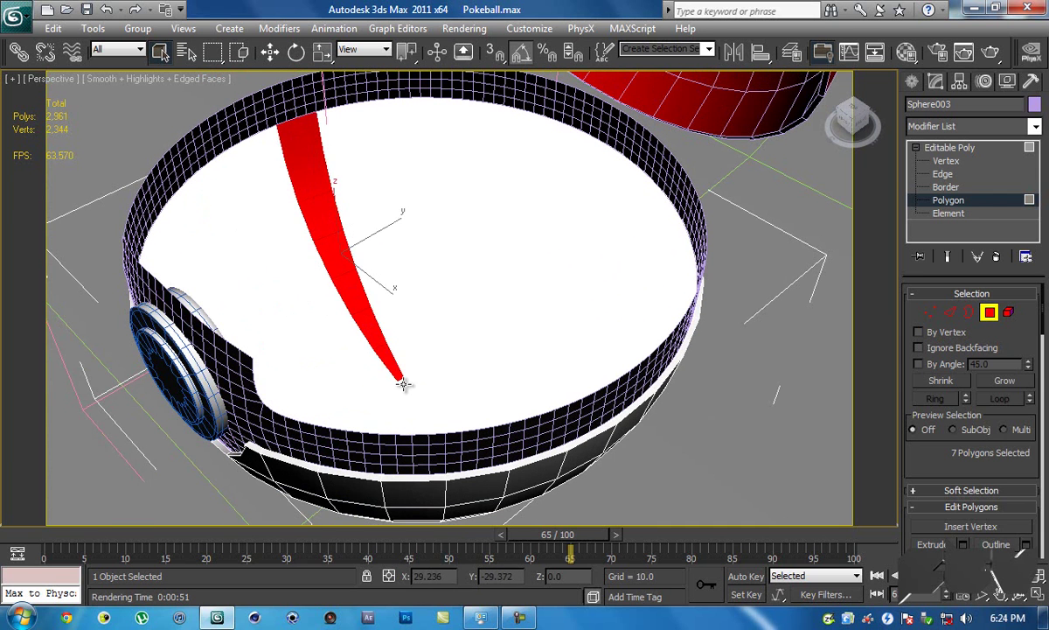
pyautogui.keyDown('ctrl'); pyautogui.click(398, 381); pyautogui.keyUp('ctrl')
# Add a second radial strip of eight polygons, from the shell's center up to the rim, to the selection
pyautogui.keyDown('alt'); pyautogui.moveTo(464, 396); pyautogui.dragTo(494, 401, button='middle'); pyautogui.keyUp('alt')
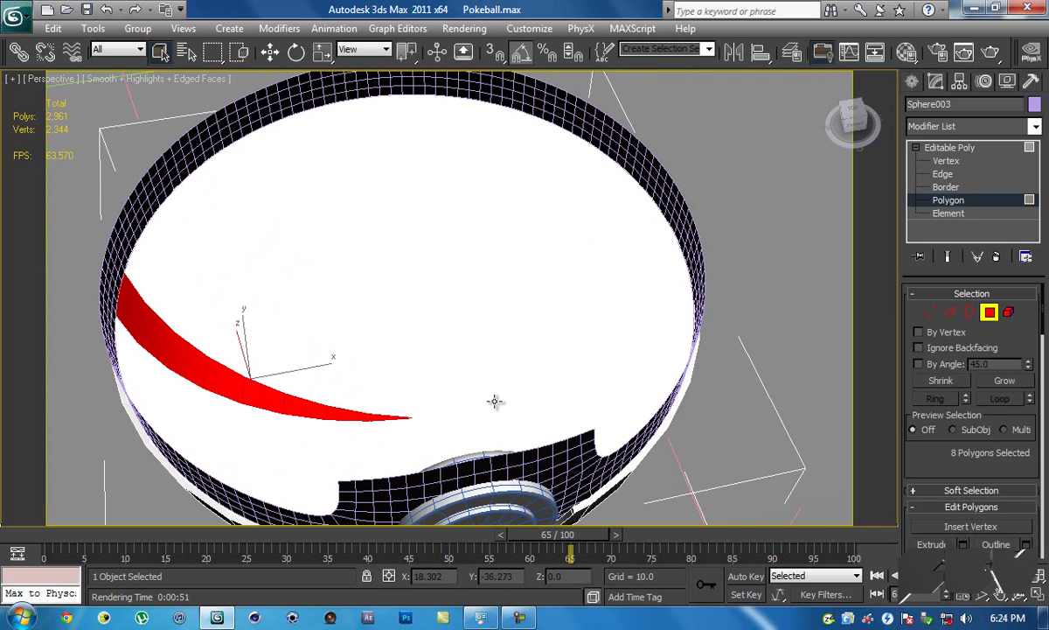
pyautogui.keyDown('ctrl'); pyautogui.click(435, 390); pyautogui.keyUp('ctrl')
pyautogui.keyDown('ctrl'); pyautogui.click(464, 365); pyautogui.keyUp('ctrl')
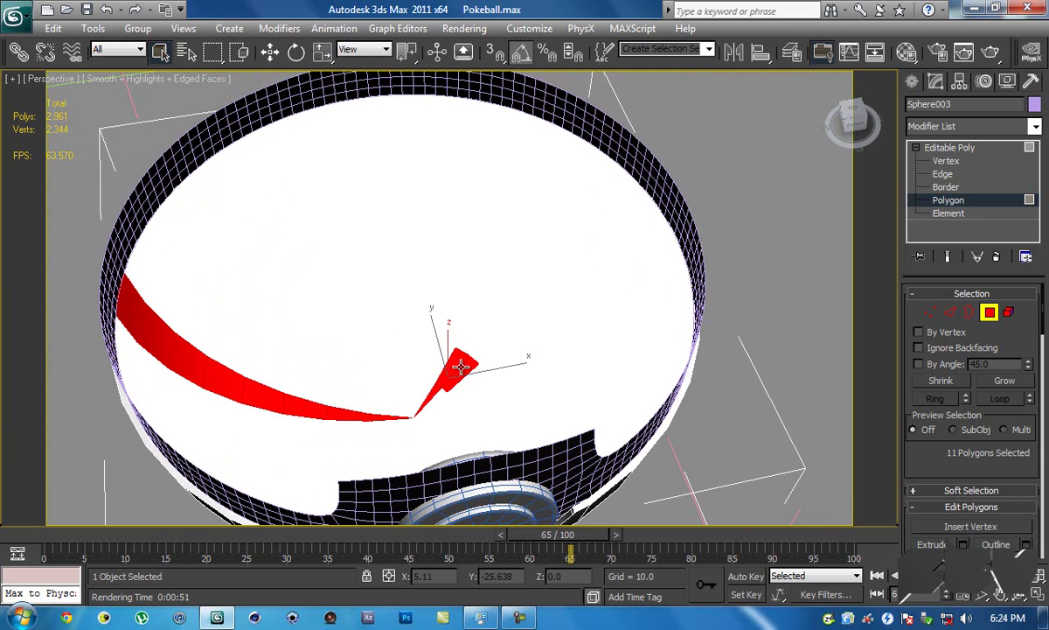
pyautogui.keyDown('ctrl'); pyautogui.click(472, 319); pyautogui.keyUp('ctrl')
pyautogui.keyDown('ctrl'); pyautogui.click(510, 253); pyautogui.keyUp('ctrl')
pyautogui.keyDown('ctrl'); pyautogui.click(525, 210); pyautogui.keyUp('ctrl')
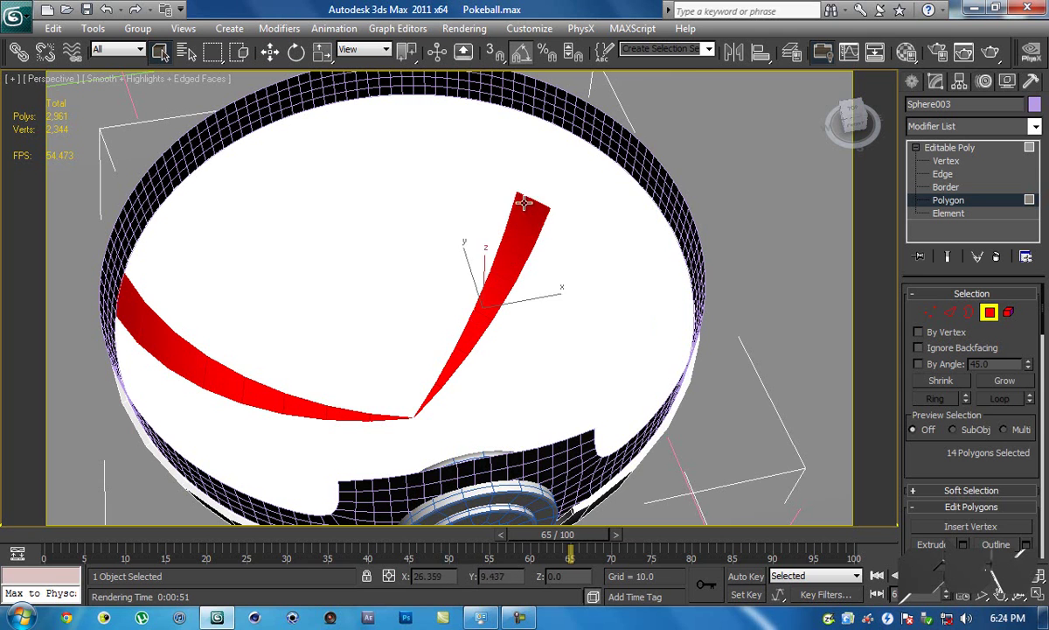
pyautogui.keyDown('ctrl'); pyautogui.click(534, 171); pyautogui.keyUp('ctrl')
pyautogui.keyDown('ctrl'); pyautogui.click(553, 142); pyautogui.keyUp('ctrl')
# Add a third eight-polygon radial strip toward the button side, and deselect the stray polygons beside it
pyautogui.keyDown('alt'); pyautogui.moveTo(498, 235); pyautogui.dragTo(544, 272, button='middle'); pyautogui.keyUp('alt')
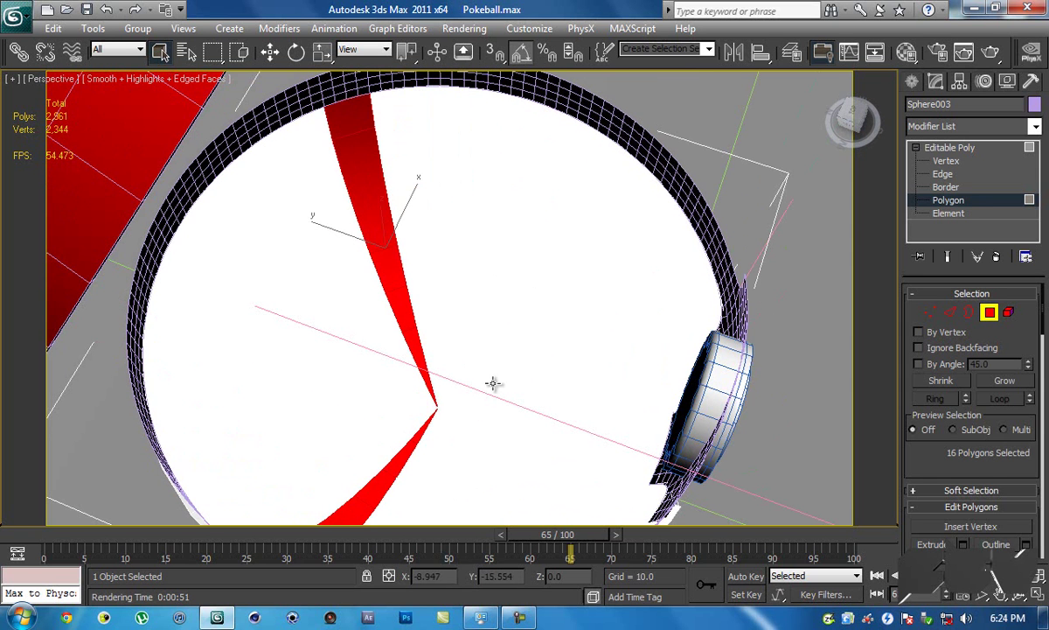
pyautogui.keyDown('ctrl'); pyautogui.click(491, 385); pyautogui.keyUp('ctrl')
pyautogui.keyDown('ctrl'); pyautogui.click(513, 395); pyautogui.keyUp('ctrl')
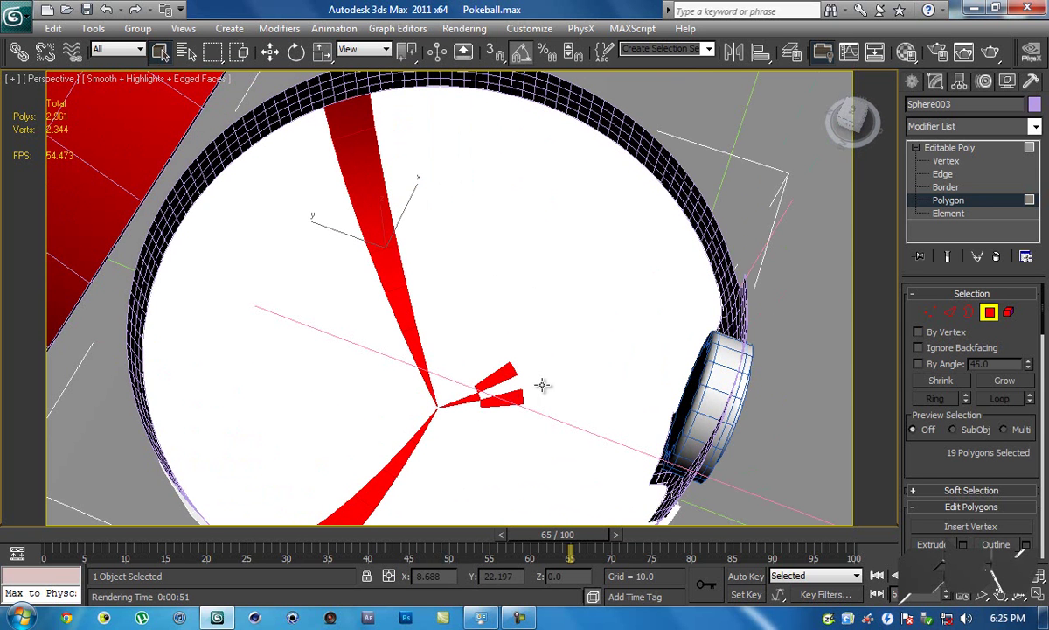
pyautogui.keyDown('ctrl'); pyautogui.click(549, 383); pyautogui.keyUp('ctrl')
pyautogui.keyDown('ctrl'); pyautogui.click(578, 366); pyautogui.keyUp('ctrl')
pyautogui.keyDown('ctrl'); pyautogui.click(620, 348); pyautogui.keyUp('ctrl')
pyautogui.keyDown('ctrl'); pyautogui.click(656, 320); pyautogui.keyUp('ctrl')
pyautogui.keyDown('ctrl'); pyautogui.click(698, 304); pyautogui.keyUp('ctrl')
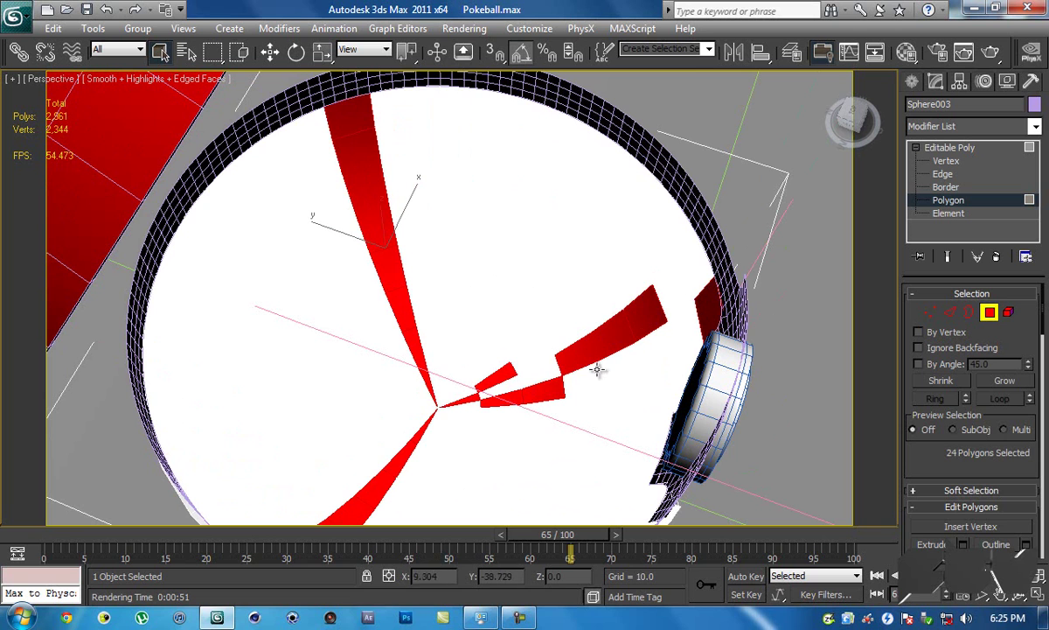
pyautogui.keyDown('alt'); pyautogui.click(552, 397); pyautogui.keyUp('alt')
pyautogui.keyDown('alt'); pyautogui.click(512, 398); pyautogui.keyUp('alt')
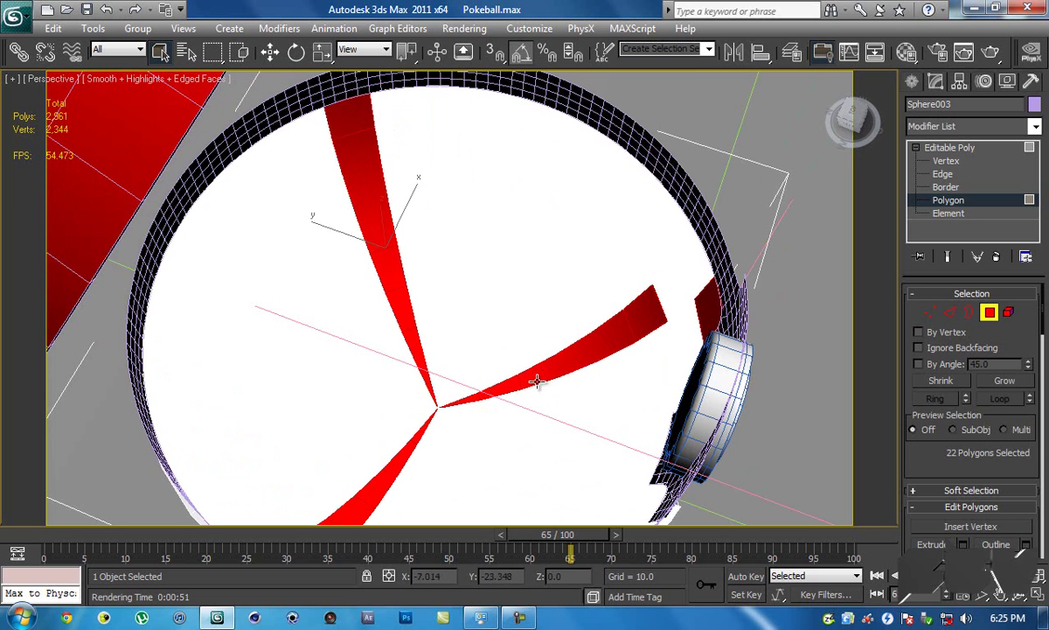
pyautogui.keyDown('ctrl'); pyautogui.click(695, 278); pyautogui.keyUp('ctrl')
pyautogui.keyDown('alt'); pyautogui.moveTo(714, 297); pyautogui.dragTo(536, 269, button='middle'); pyautogui.keyUp('alt')
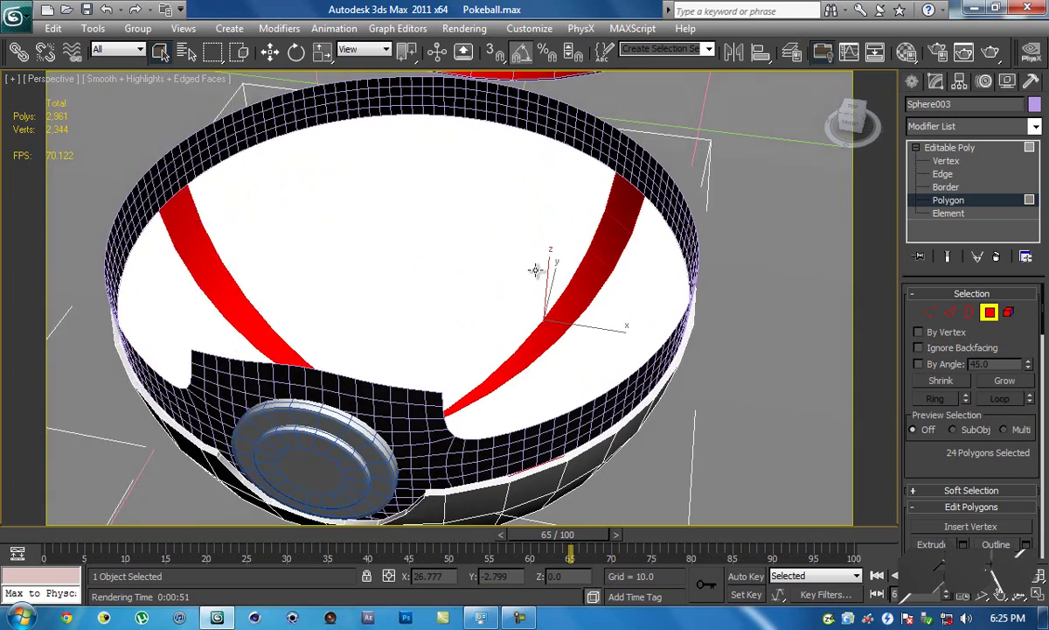
# Assign an unused material slot set to VRayMtl with a black diffuse color to the selected strips, and clear the selection
pyautogui.scroll(3, 513, 281)
pyautogui.press('m')
pyautogui.click(148, 121)
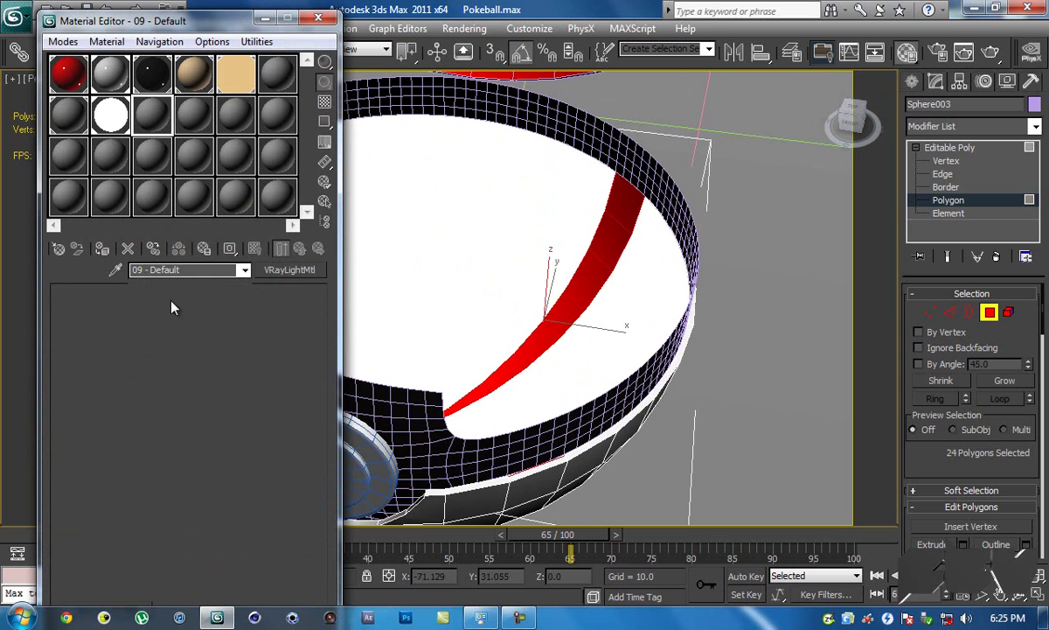
pyautogui.click(290, 270)
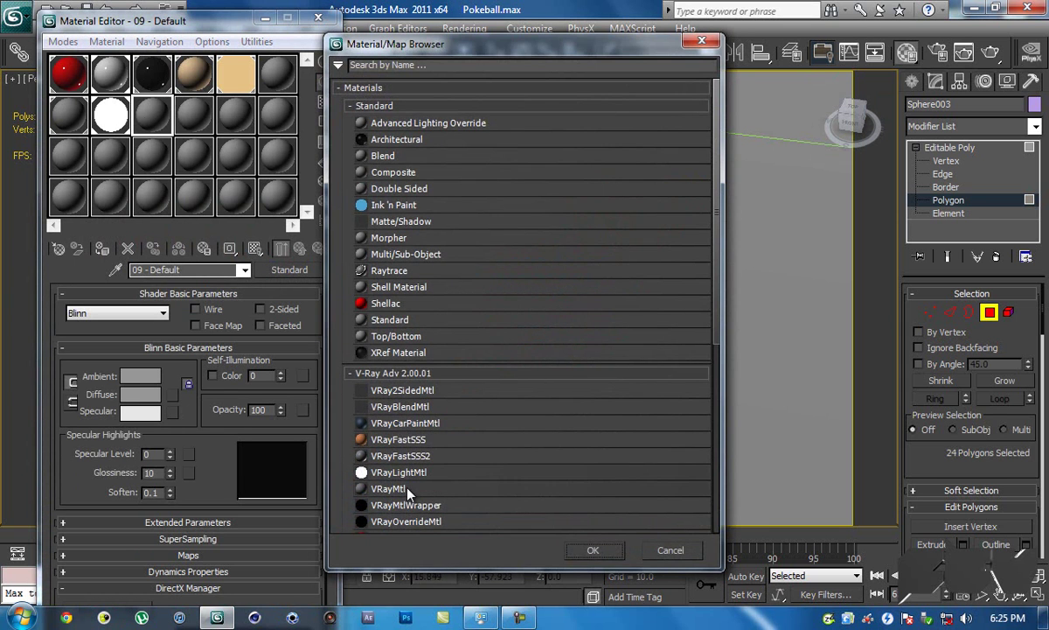
pyautogui.doubleClick(406, 490)
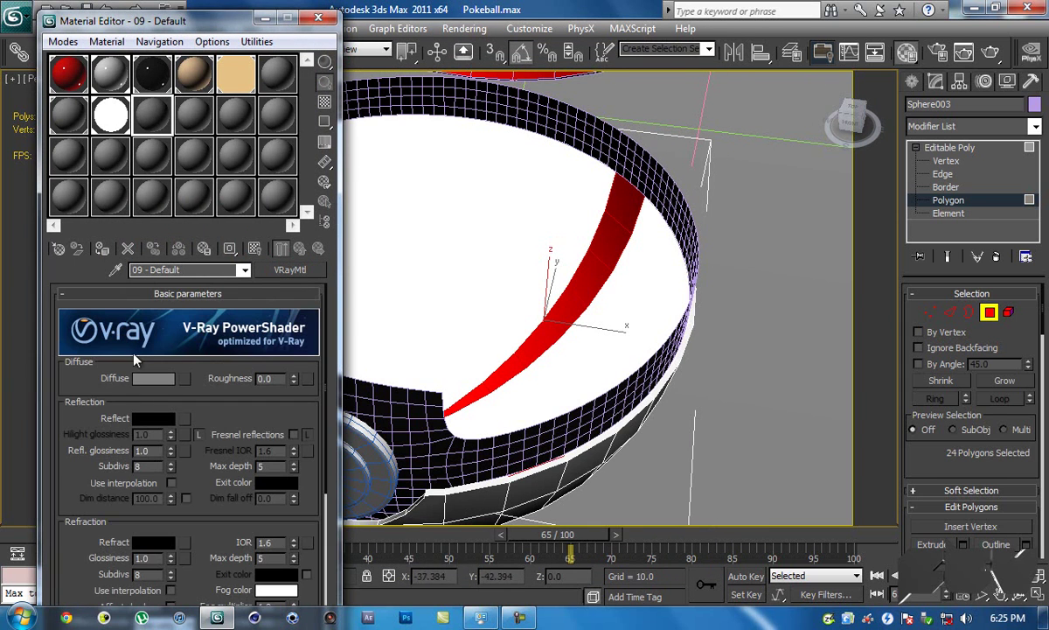
pyautogui.click(153, 378)
pyautogui.click(690, 316)
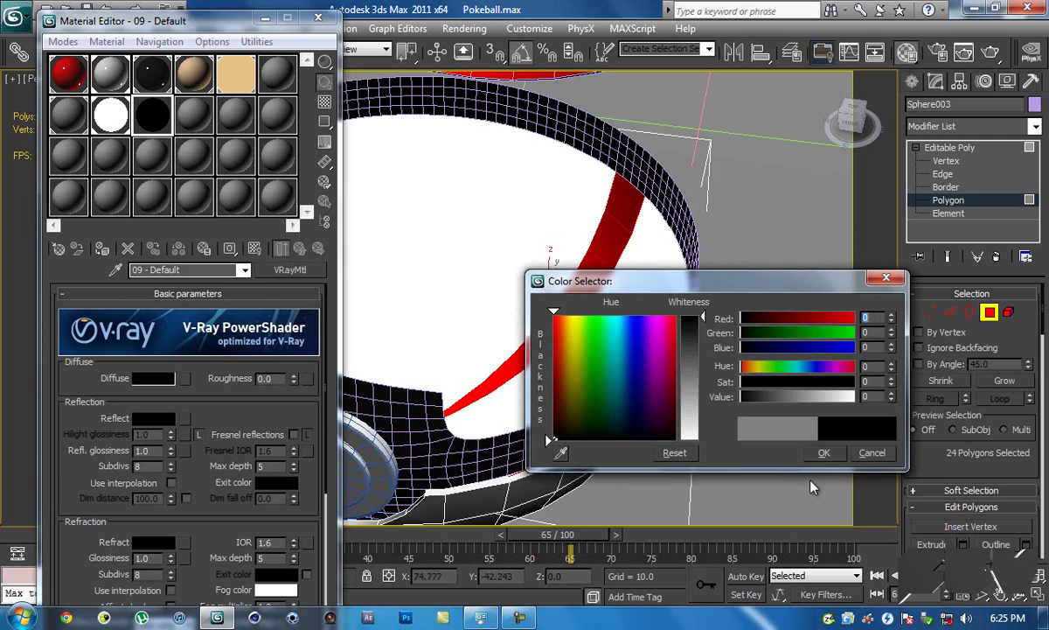
pyautogui.click(823, 452)
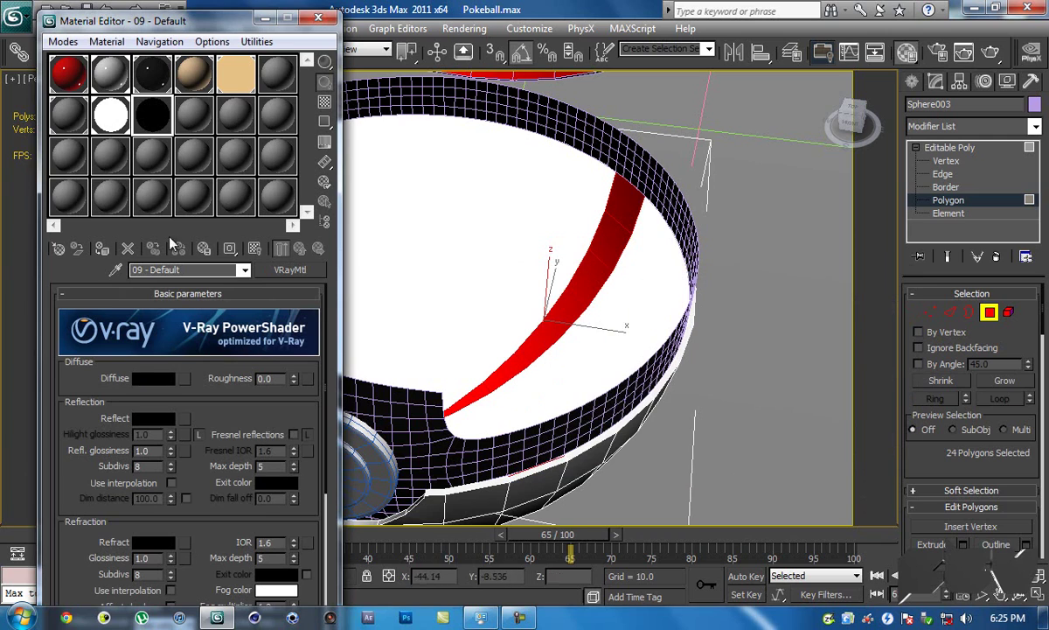
pyautogui.click(318, 18)
pyautogui.click(722, 162)
# Select three more radial strips between the black ones, assign them the same black material, and clear the selection
pyautogui.moveTo(567, 198)
pyautogui.keyDown('alt'); pyautogui.mouseDown(button='middle')
pyautogui.moveTo(560, 203)
pyautogui.moveTo(743, 197)
pyautogui.moveTo(623, 195)
pyautogui.moveTo(477, 218)
pyautogui.moveTo(435, 240)
pyautogui.moveTo(466, 255)
pyautogui.mouseUp(button='middle'); pyautogui.keyUp('alt')
pyautogui.click(430, 344)
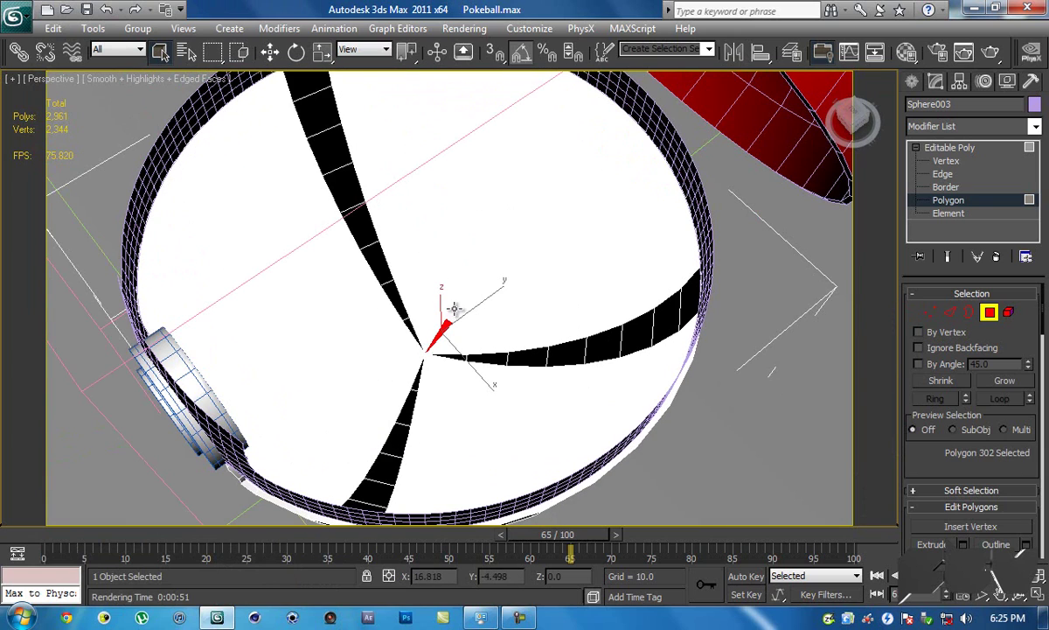
pyautogui.moveTo(460, 298)
pyautogui.mouseDown()
pyautogui.moveTo(472, 223)
pyautogui.moveTo(544, 131)
pyautogui.mouseUp()
pyautogui.keyDown('ctrl'); pyautogui.click(545, 131); pyautogui.keyUp('ctrl')
pyautogui.keyDown('ctrl'); pyautogui.click(564, 94); pyautogui.keyUp('ctrl')
pyautogui.keyDown('alt'); pyautogui.moveTo(583, 99); pyautogui.dragTo(427, 270, button='middle'); pyautogui.keyUp('alt')
pyautogui.moveTo(428, 303); pyautogui.dragTo(191, 166)
pyautogui.moveTo(426, 333)
pyautogui.mouseDown()
pyautogui.moveTo(438, 337)
pyautogui.moveTo(461, 426)
pyautogui.moveTo(440, 446)
pyautogui.moveTo(438, 487)
pyautogui.moveTo(431, 464)
pyautogui.moveTo(459, 377)
pyautogui.mouseUp()
pyautogui.keyDown('alt'); pyautogui.moveTo(488, 373); pyautogui.dragTo(647, 370, button='middle'); pyautogui.keyUp('alt')
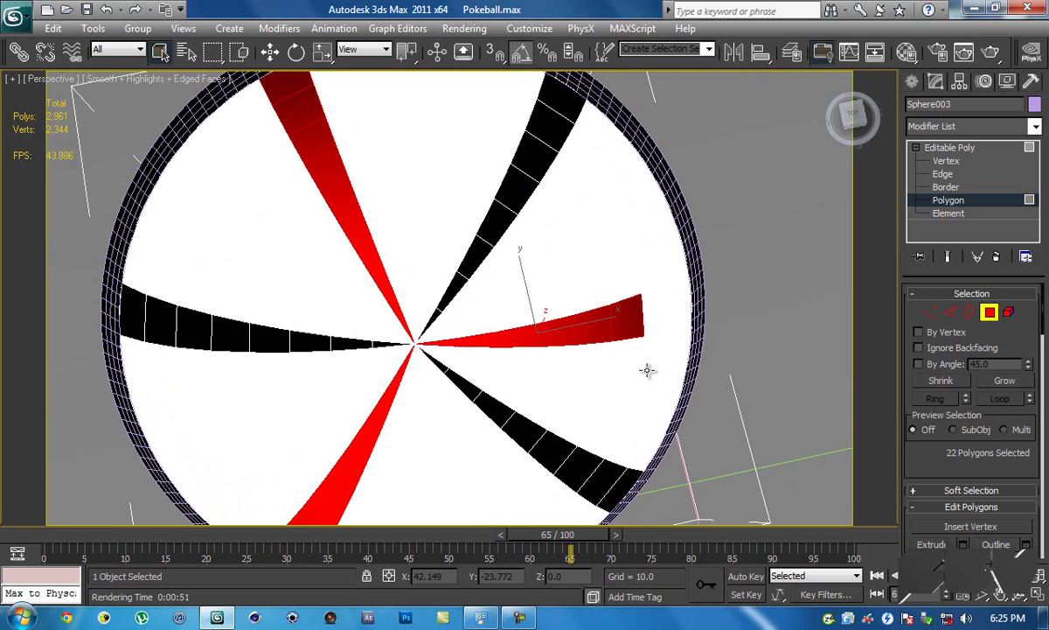
pyautogui.keyDown('ctrl'); pyautogui.click(656, 318); pyautogui.keyUp('ctrl')
pyautogui.keyDown('ctrl'); pyautogui.click(682, 306); pyautogui.keyUp('ctrl')
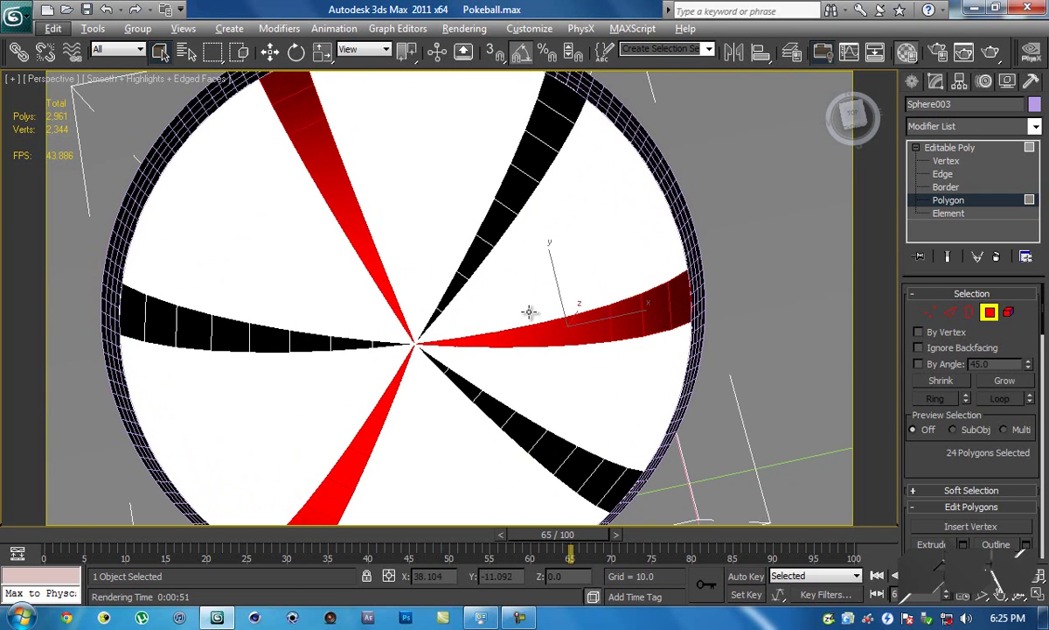
pyautogui.press('m')
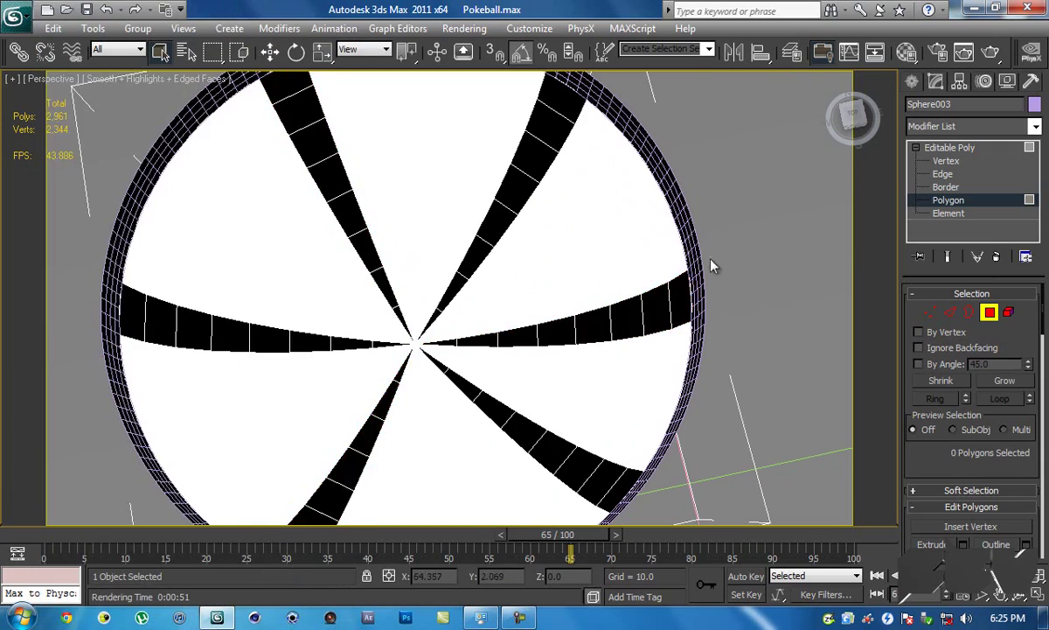
# Render the perspective view at frame 65 to examine the striped glowing interior, and close the render window
pyautogui.keyDown('alt'); pyautogui.moveTo(666, 242); pyautogui.dragTo(693, 242, button='middle'); pyautogui.keyUp('alt')
pyautogui.scroll(-5, 691, 250)
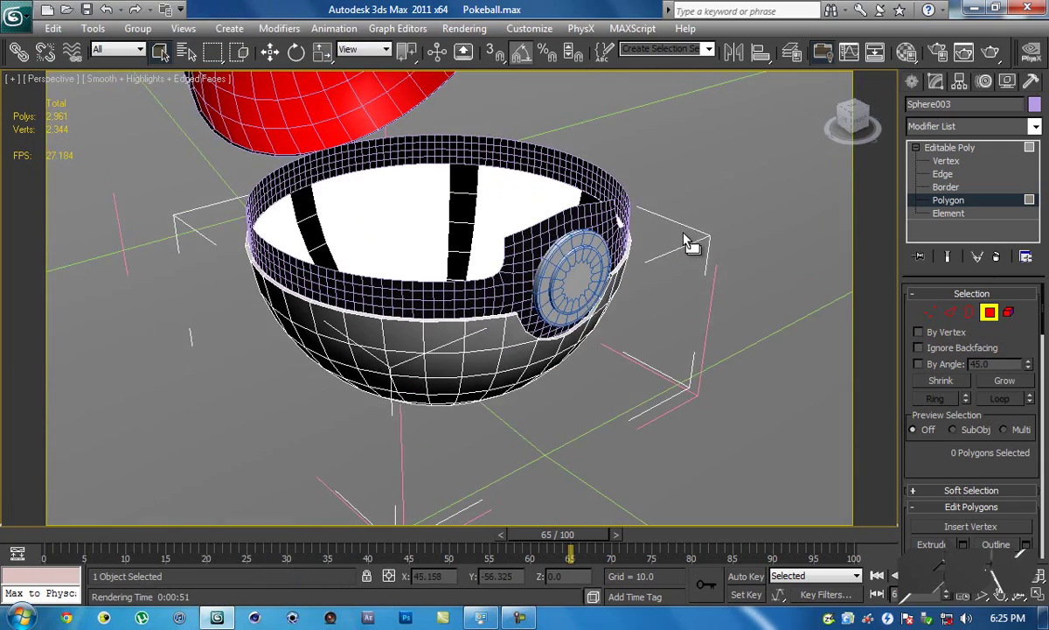
pyautogui.click(990, 55)
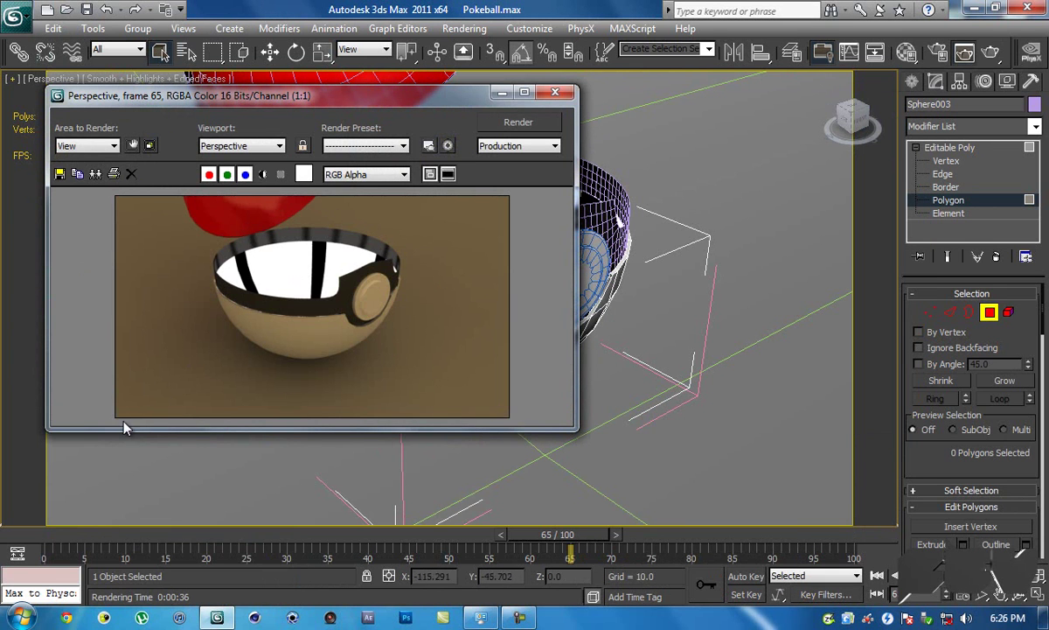
pyautogui.click(557, 93)
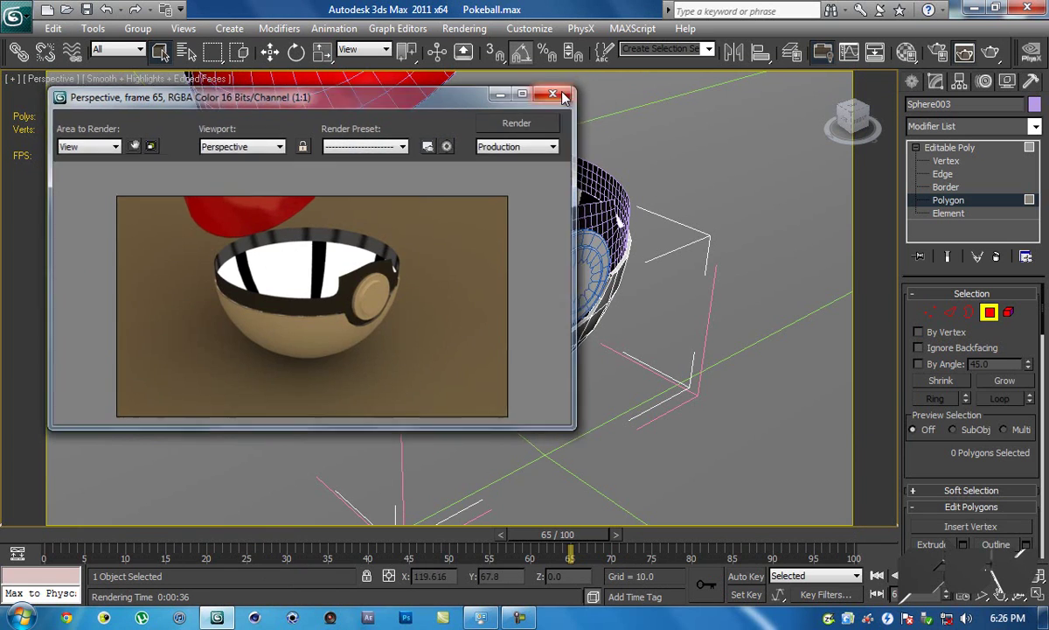
# Return the animation to frame 0, leave polygon editing, and close the opened Pokeball group
pyautogui.keyDown('alt'); pyautogui.moveTo(520, 134); pyautogui.dragTo(548, 168, button='middle'); pyautogui.keyUp('alt')
pyautogui.scroll(-3, 518, 137)
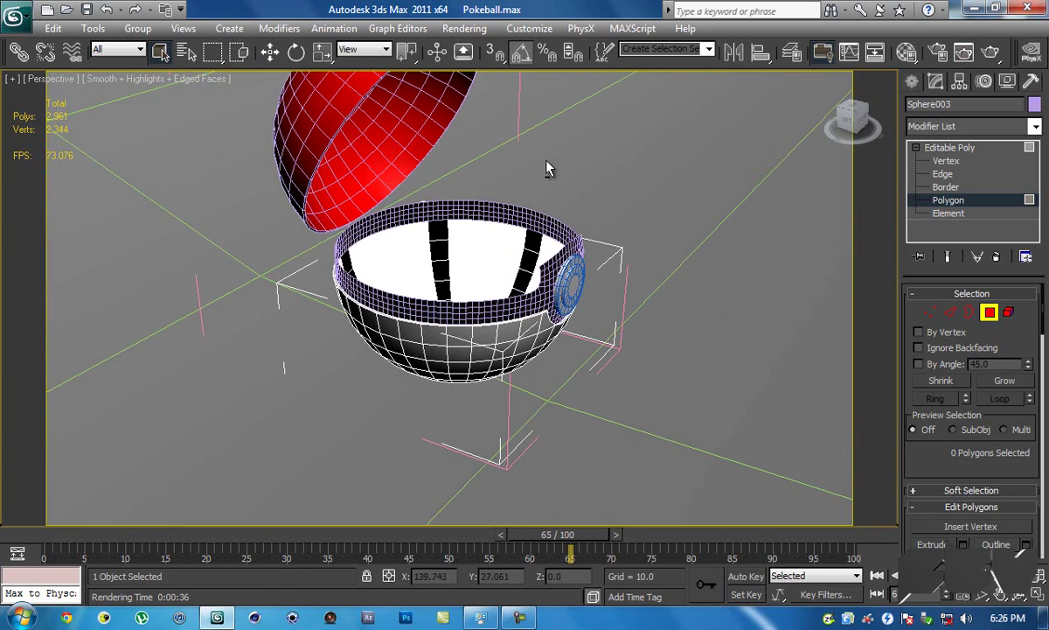
pyautogui.moveTo(550, 533); pyautogui.dragTo(65, 535)
pyautogui.moveTo(463, 251)
pyautogui.keyDown('alt'); pyautogui.mouseDown(button='middle')
pyautogui.moveTo(421, 246)
pyautogui.moveTo(367, 212)
pyautogui.moveTo(525, 225)
pyautogui.moveTo(461, 247)
pyautogui.mouseUp(button='middle'); pyautogui.keyUp('alt')
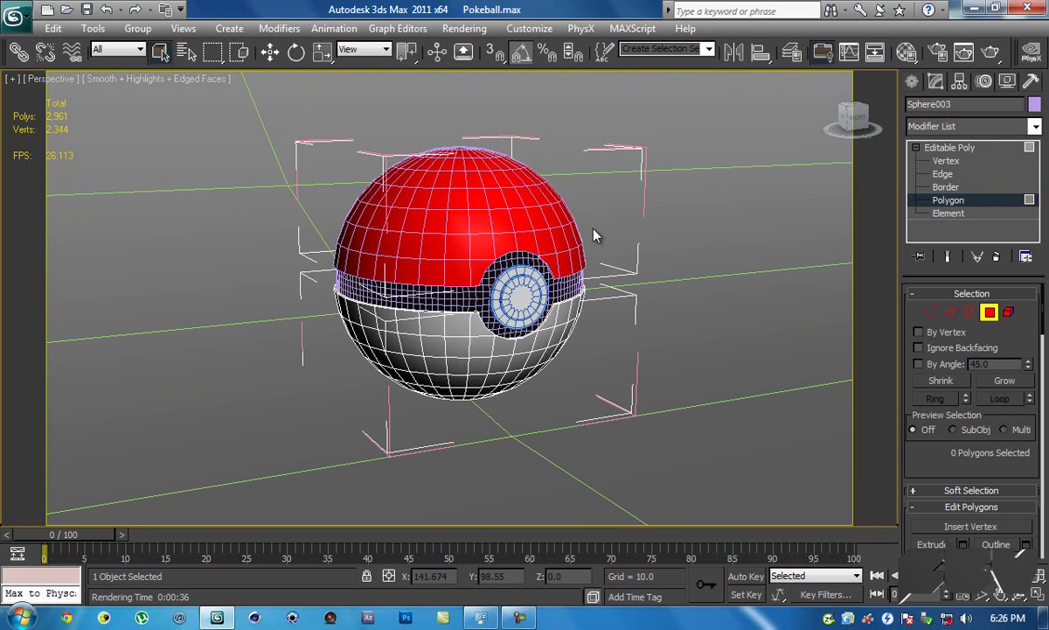
pyautogui.press('6')
pyautogui.click(452, 167)
pyautogui.keyDown('alt'); pyautogui.moveTo(453, 166); pyautogui.dragTo(503, 208, button='middle'); pyautogui.keyUp('alt')
pyautogui.click(137, 28)
pyautogui.click(155, 109)
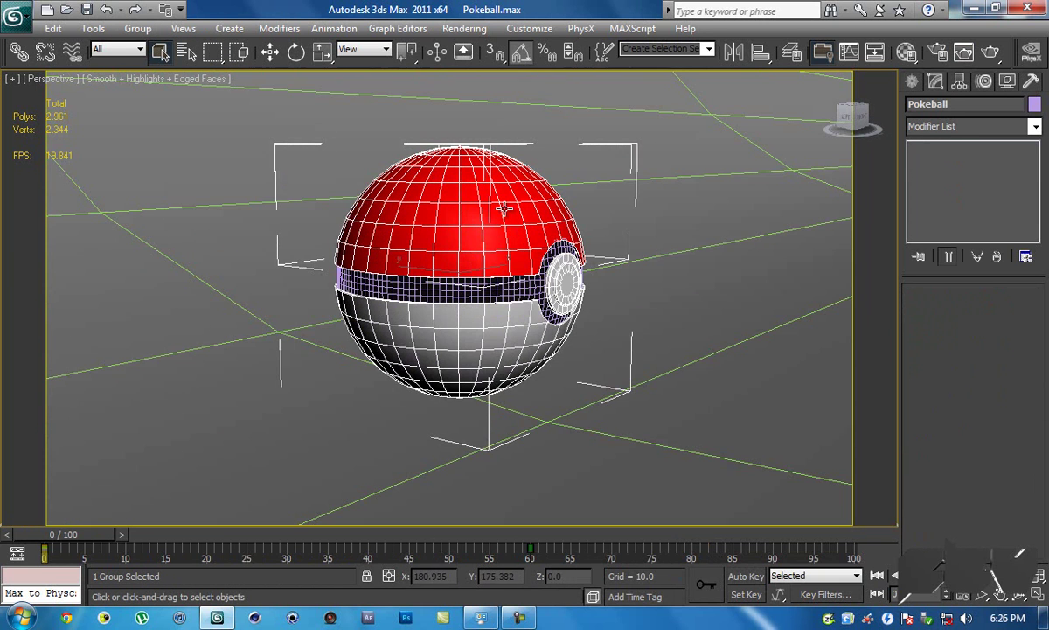
# Ungroup the Pokeball group and add the black middle band to the selected parts
pyautogui.scroll(6, 442, 220)
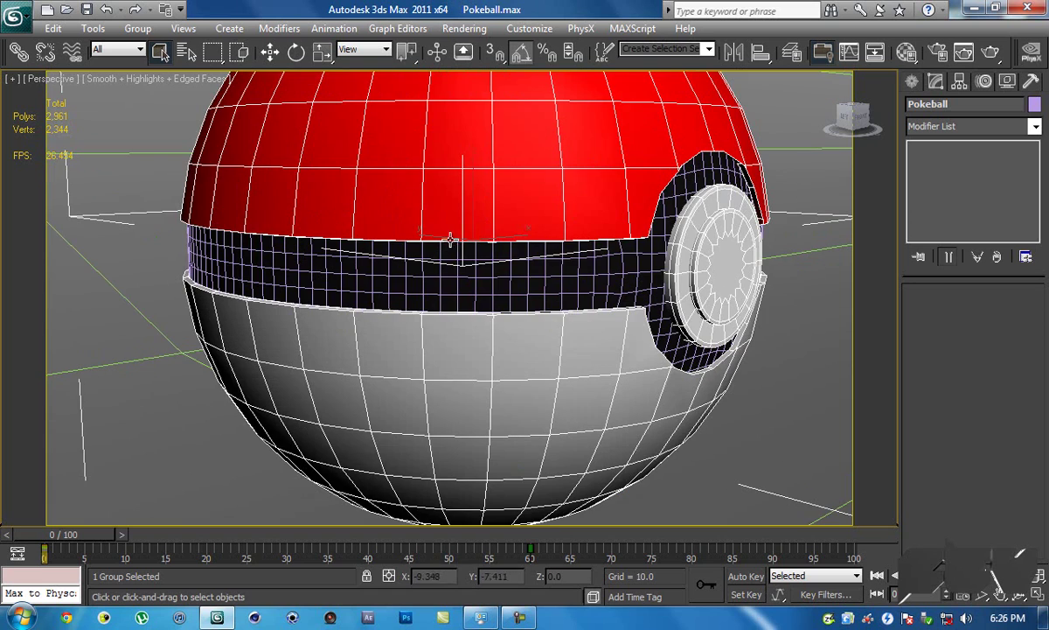
pyautogui.click(155, 28)
pyautogui.click(159, 65)
pyautogui.keyDown('alt'); pyautogui.moveTo(375, 148); pyautogui.dragTo(362, 196, button='middle'); pyautogui.keyUp('alt')
pyautogui.keyDown('ctrl'); pyautogui.click(359, 357); pyautogui.keyUp('ctrl')
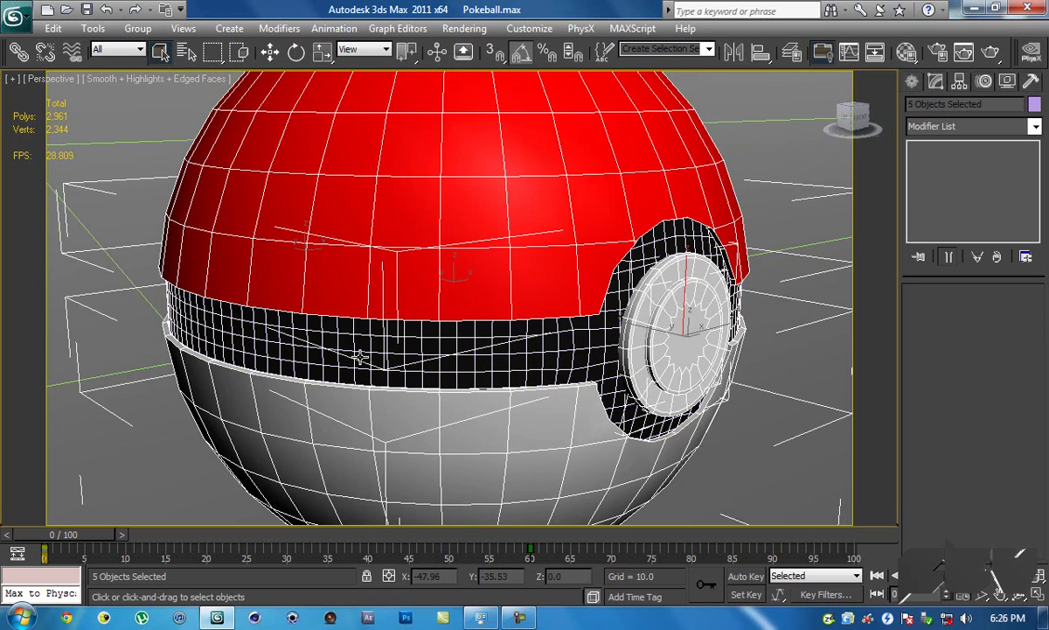
pyautogui.keyDown('alt'); pyautogui.moveTo(633, 234); pyautogui.dragTo(547, 231, button='middle'); pyautogui.keyUp('alt')
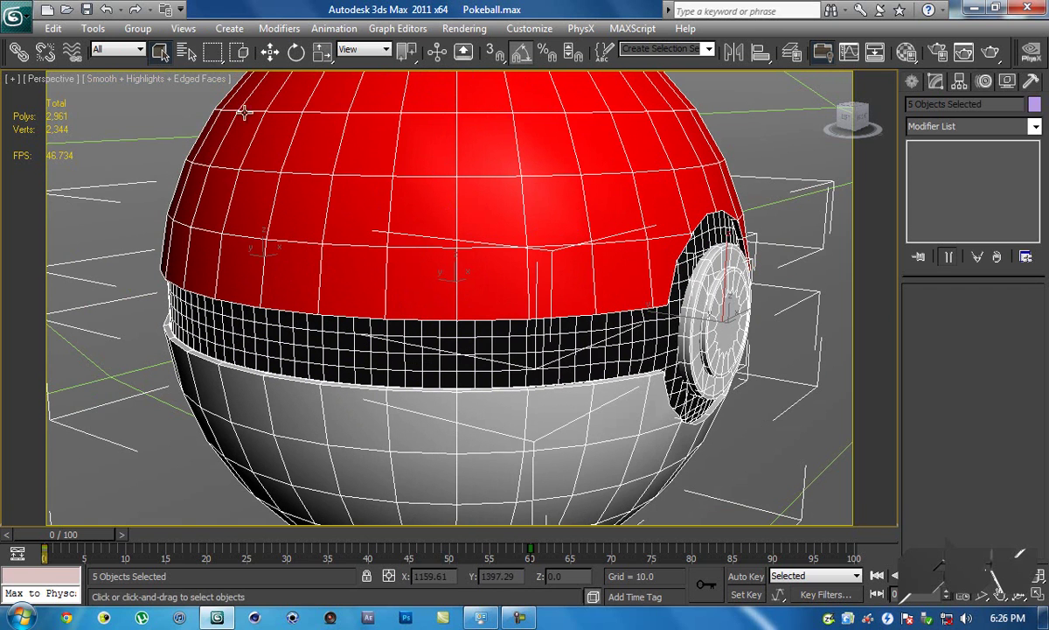
# Group the five selected parts under the name Pokeball
pyautogui.click(138, 28)
pyautogui.click(161, 48)
pyautogui.write('P')
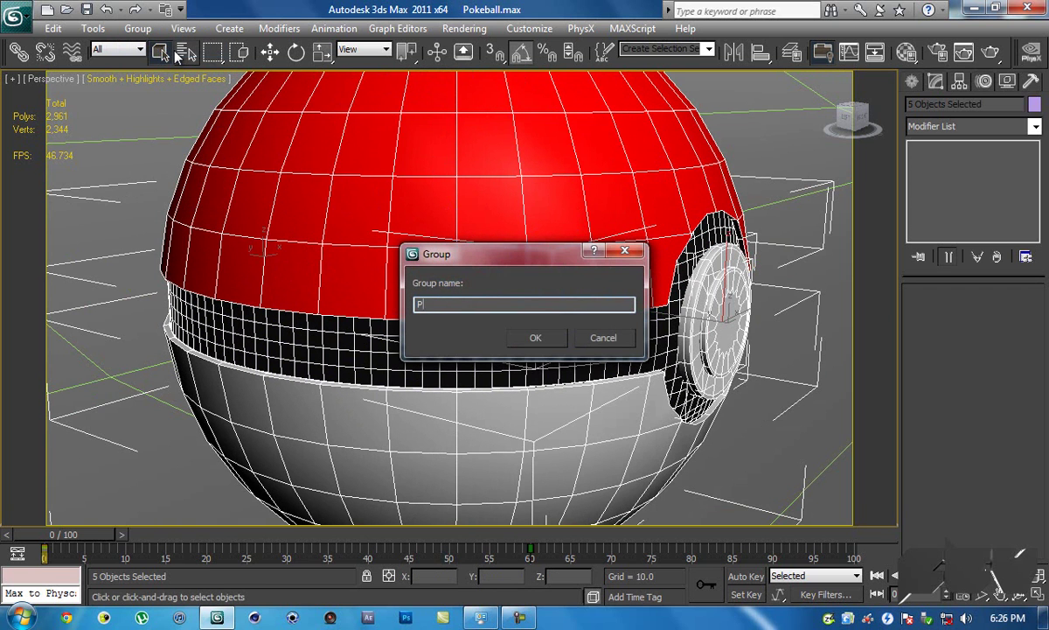
pyautogui.write('okeball')
pyautogui.press('Return')
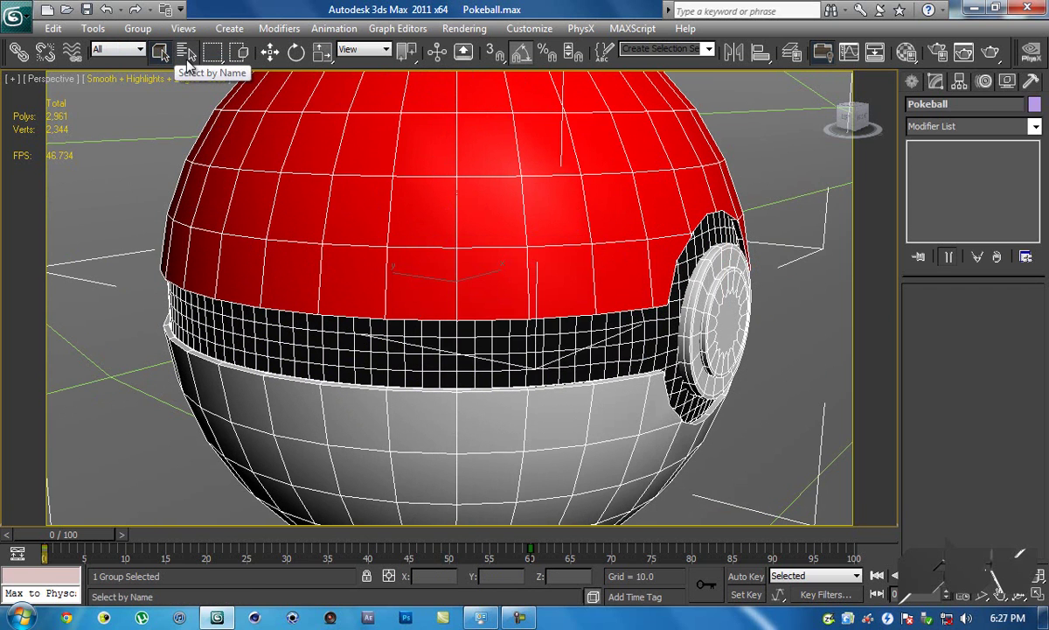
# Test the regrouped Pokeball by moving it upward along the Z axis, and undo the move
pyautogui.keyDown('alt'); pyautogui.moveTo(310, 153); pyautogui.dragTo(399, 257, button='middle'); pyautogui.keyUp('alt')
pyautogui.scroll(-4, 400, 257)
pyautogui.press('w')
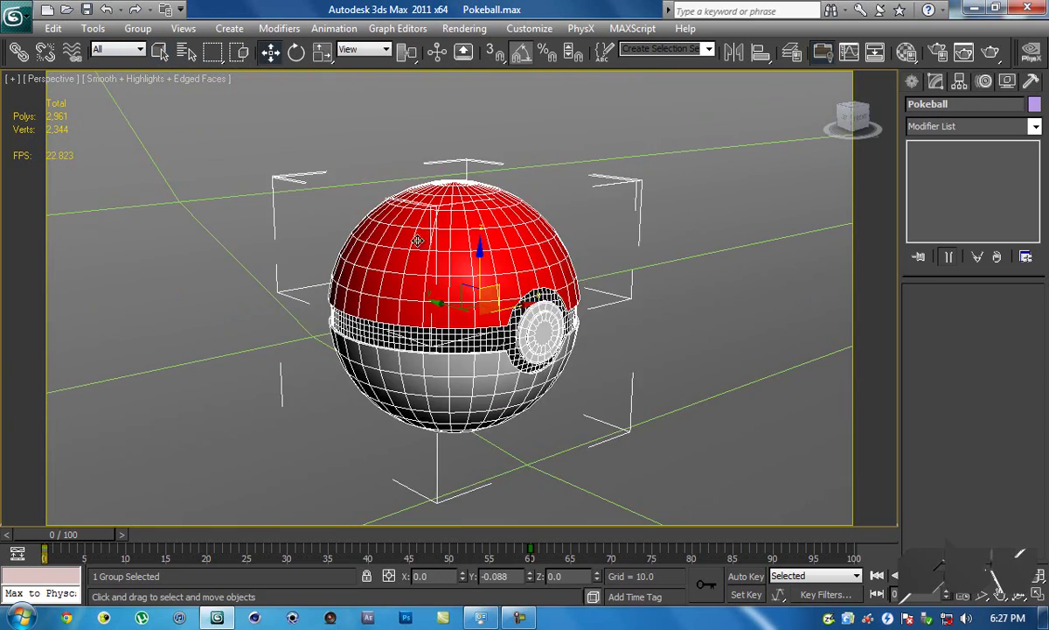
pyautogui.moveTo(479, 267); pyautogui.dragTo(471, 150)
pyautogui.hotkey('ctrl', 'z')
pyautogui.keyDown('alt'); pyautogui.moveTo(420, 268); pyautogui.dragTo(453, 259, button='middle'); pyautogui.keyUp('alt')
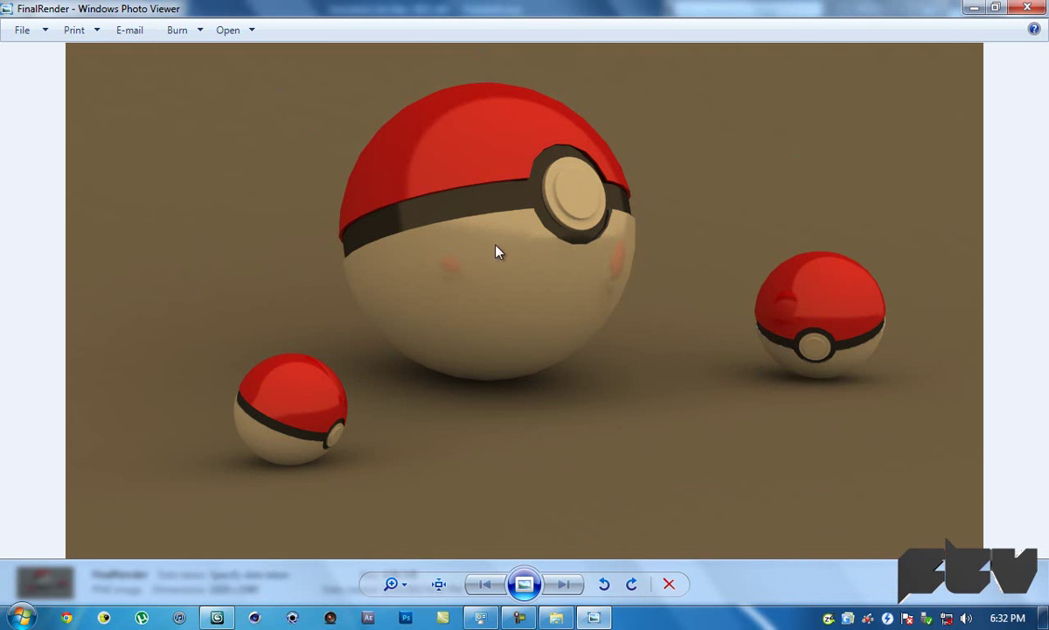
# View the FinalRender image full screen, switch to 3ds Max to examine the Pokeballs on their curved backdrop, and return to the image
pyautogui.press('F11')
pyautogui.press('Escape')
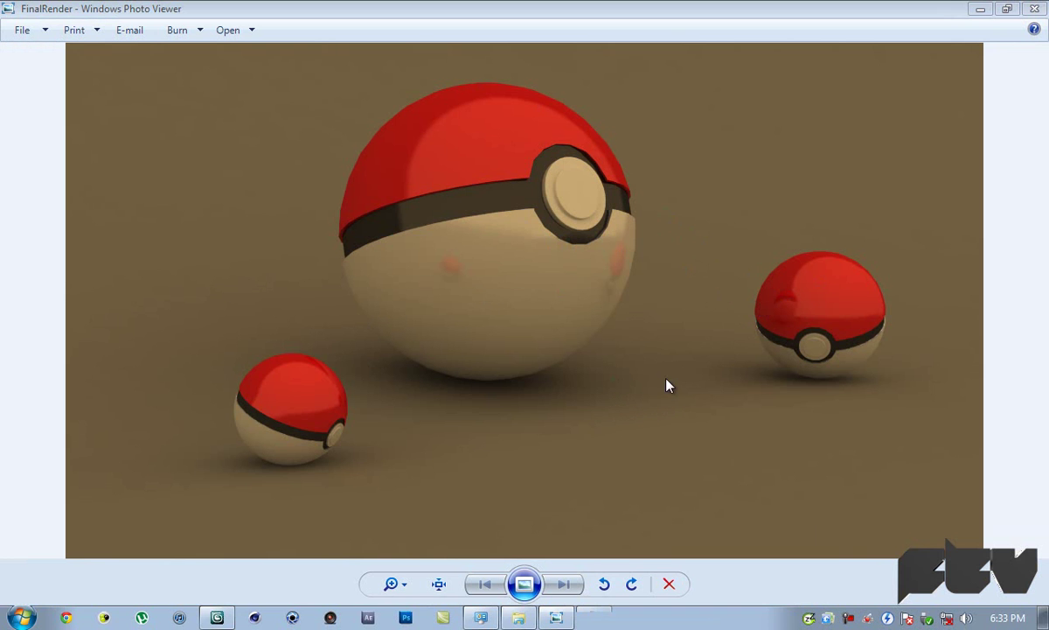
pyautogui.click(217, 617)
pyautogui.scroll(-10, 506, 387)
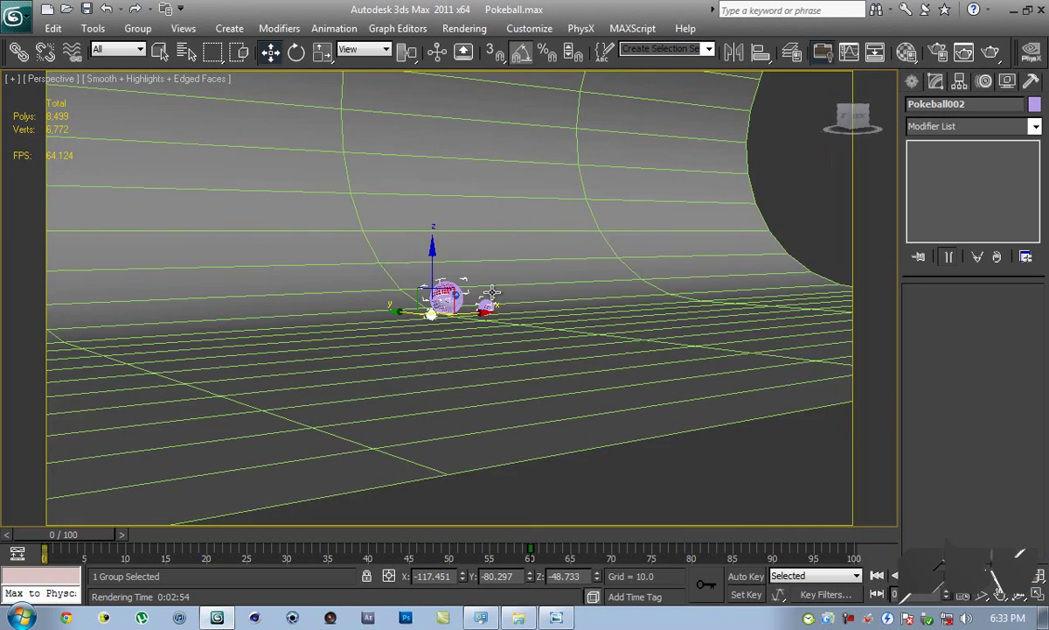
pyautogui.scroll(-3, 479, 278)
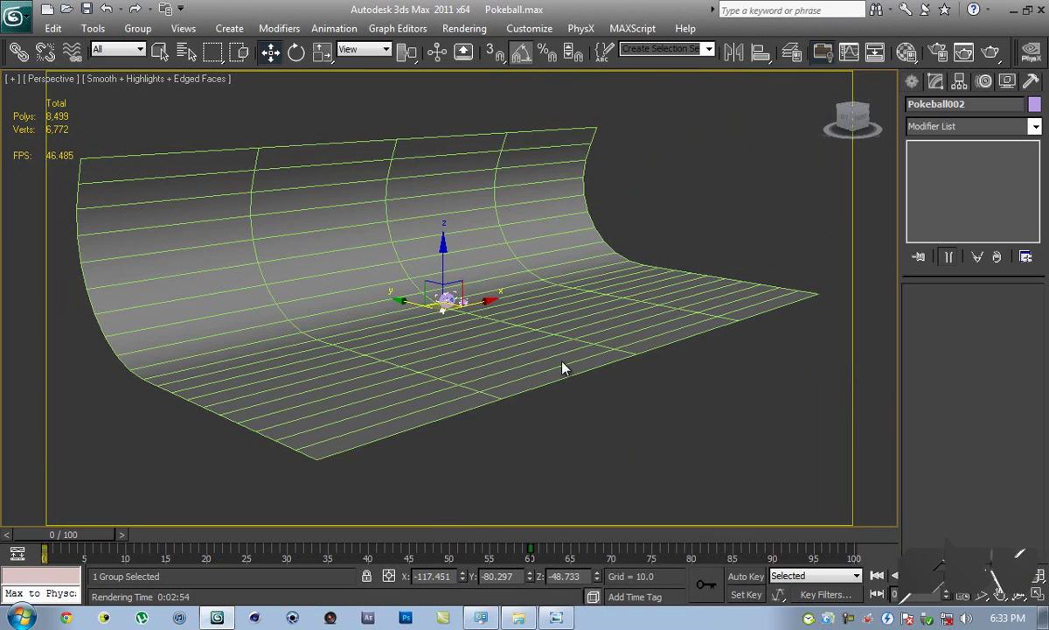
pyautogui.click(551, 618)
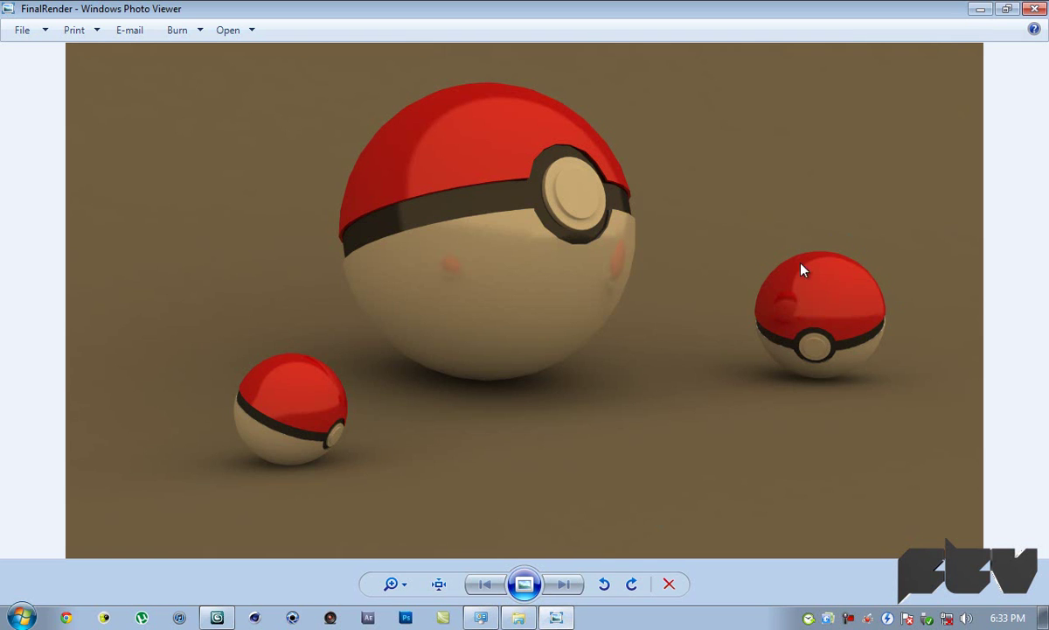